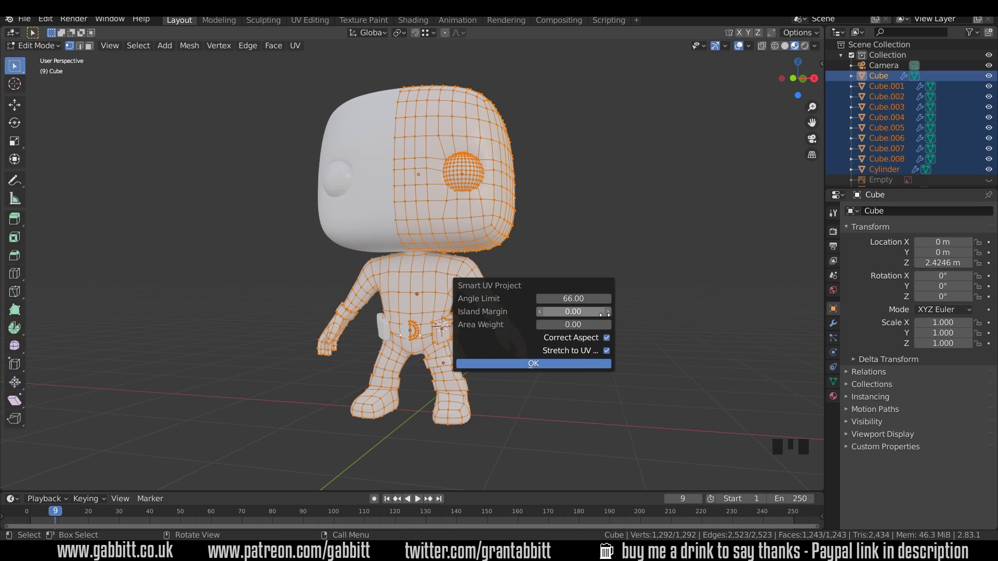
Unwrap the whole character with Smart UV Project at island margin 0.03 and display the layout in the UV Editing workspace.
left_click(607, 312)
left_click(551, 363)
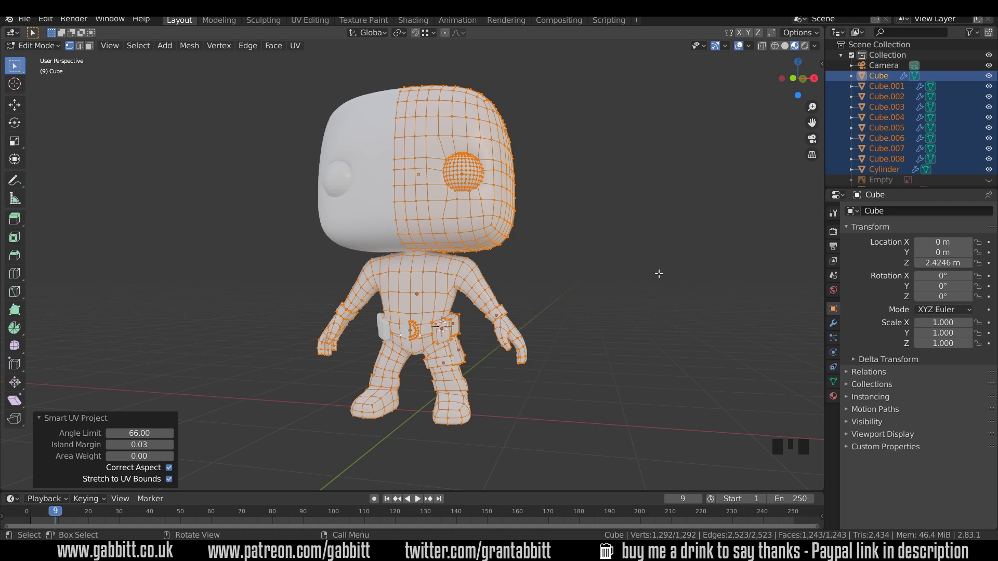
left_click(314, 20)
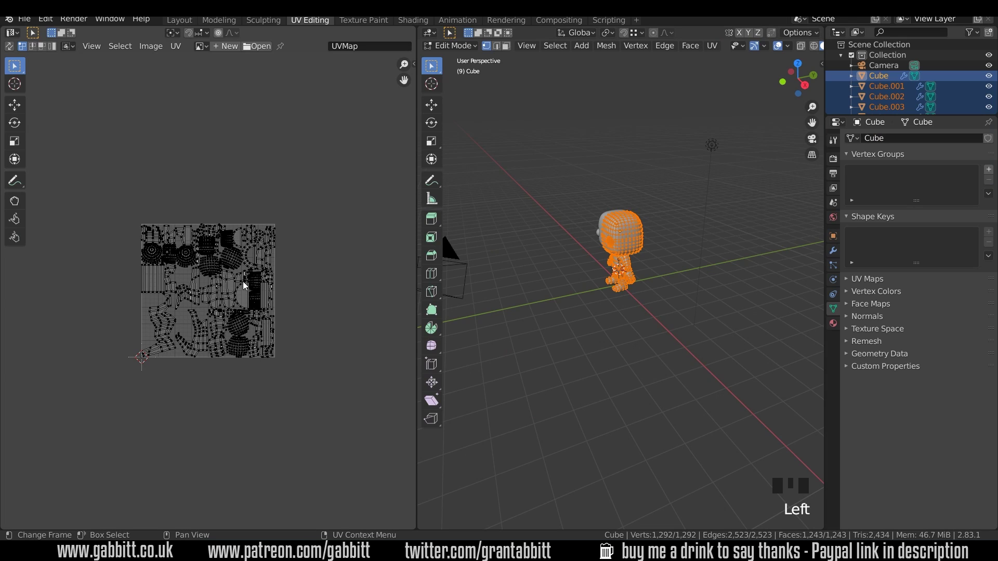
scroll(245, 285, "up", 3)
scroll(244, 285, "up", 1)
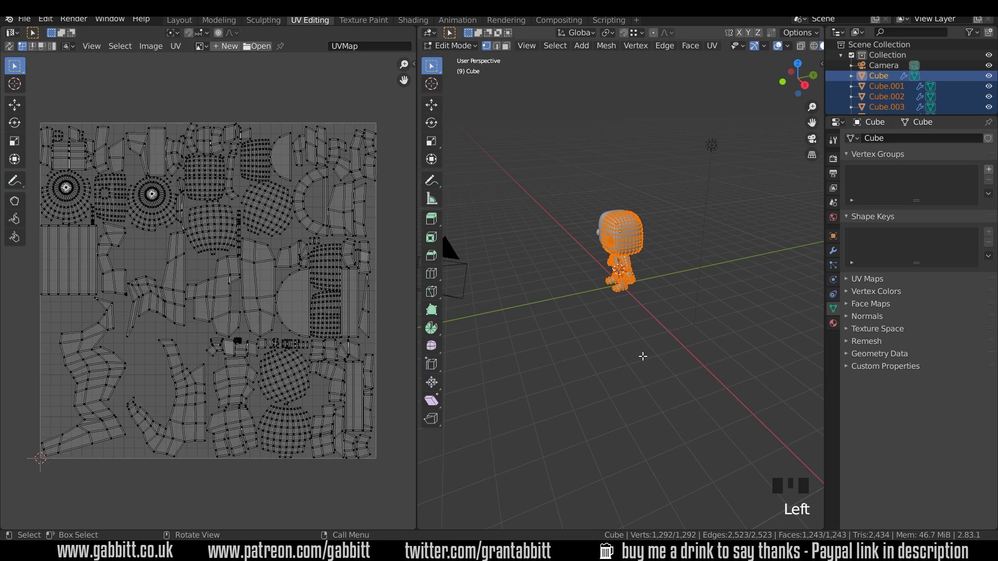
Apply the scale of all selected character objects in Object Mode.
key("Tab")
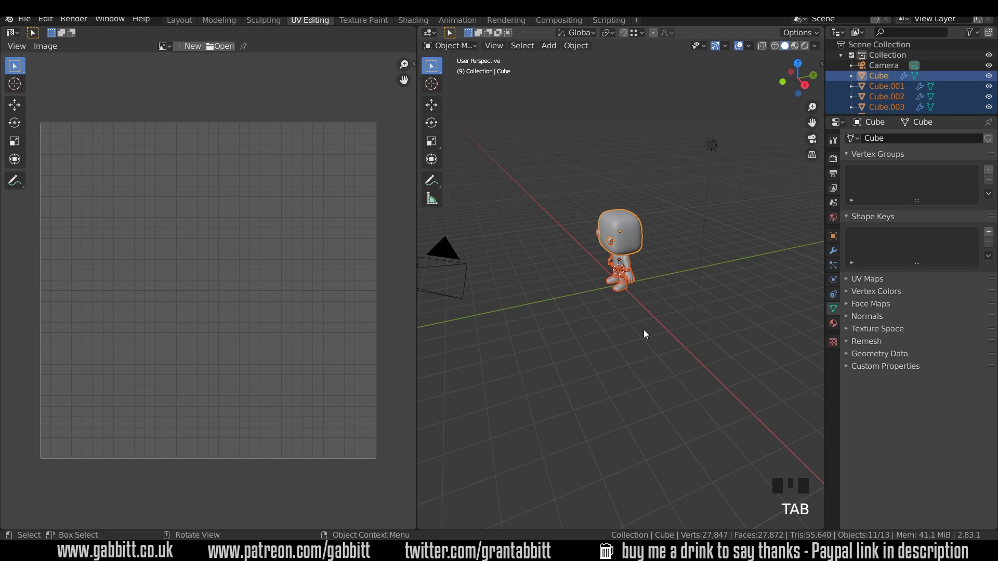
key("ctrl+a")
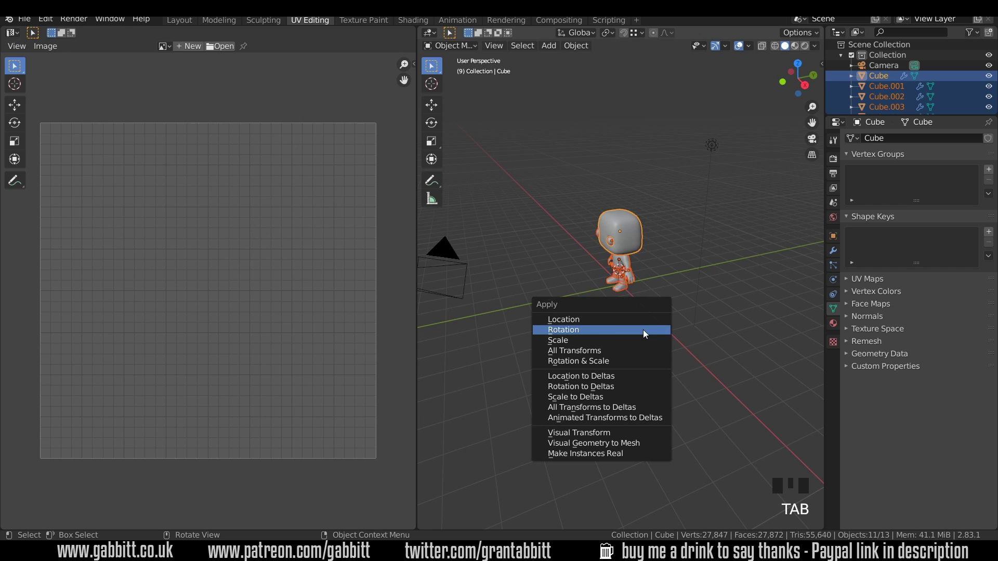
left_click(590, 339)
key("KP_Decimal")
middle_click_drag(635, 291, 728, 264)
Unwrap the half-mirrored character meshes again with Smart UV Project, using angle limit 66 and island margin 0.03.
key("Tab")
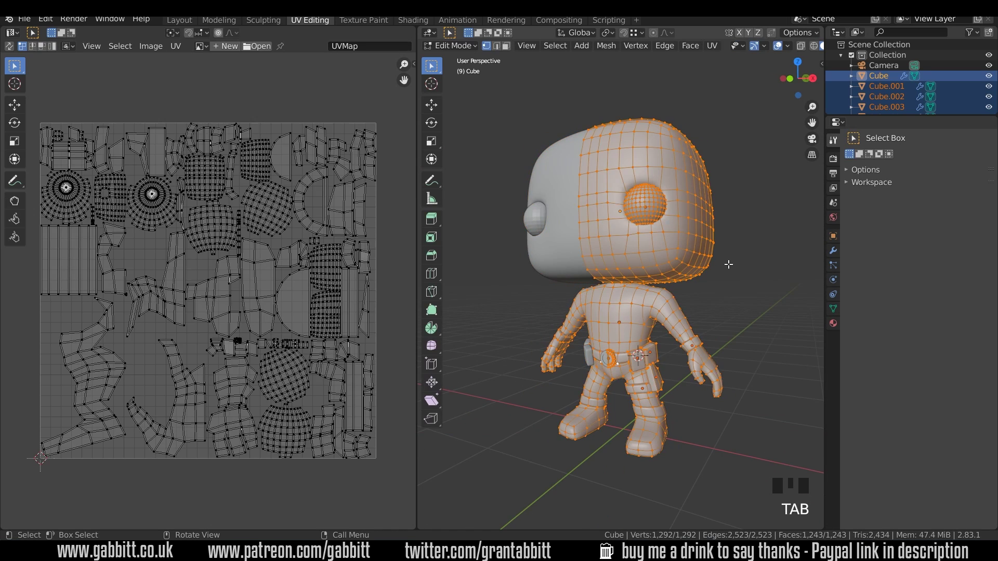
key("u")
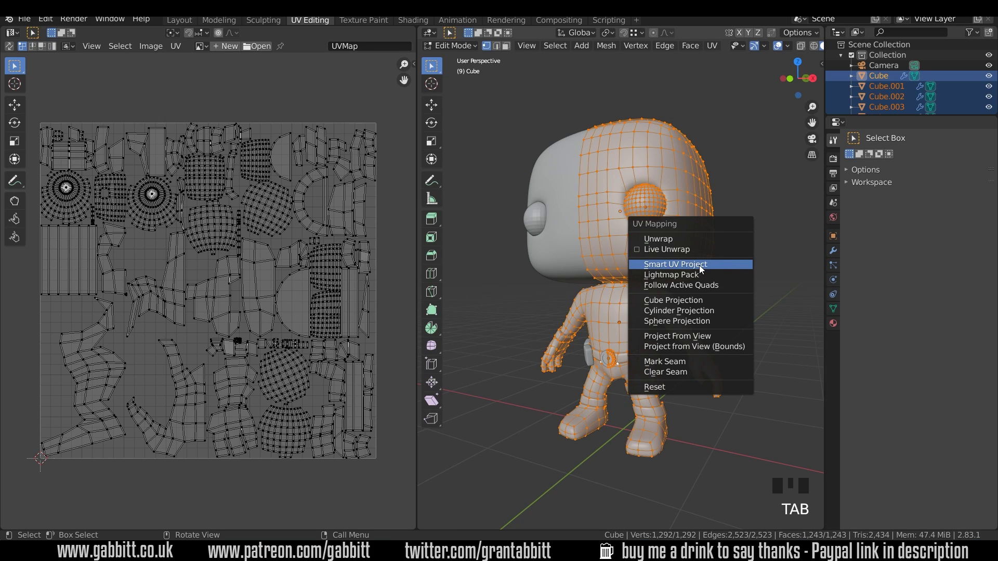
left_click(704, 264)
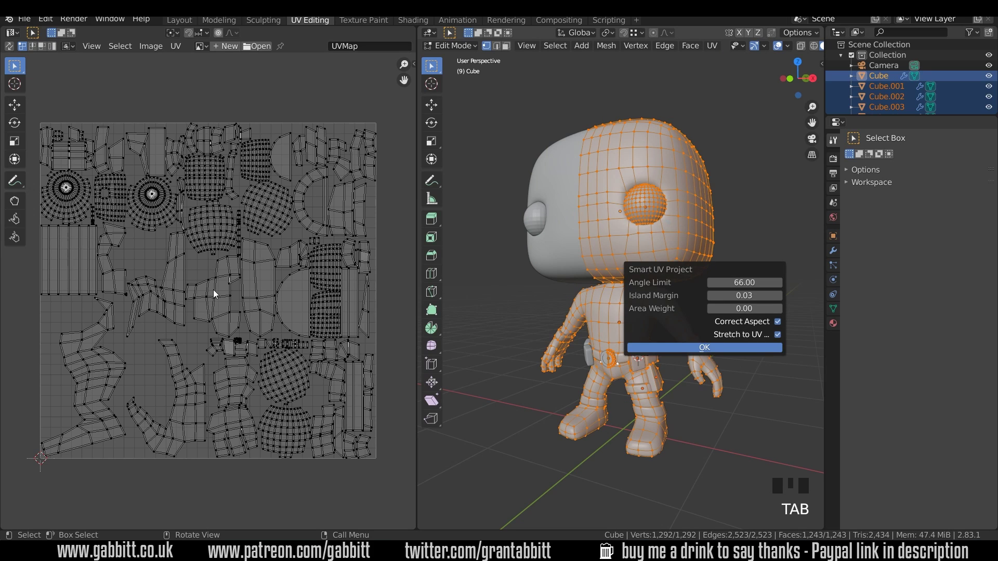
left_click(703, 349)
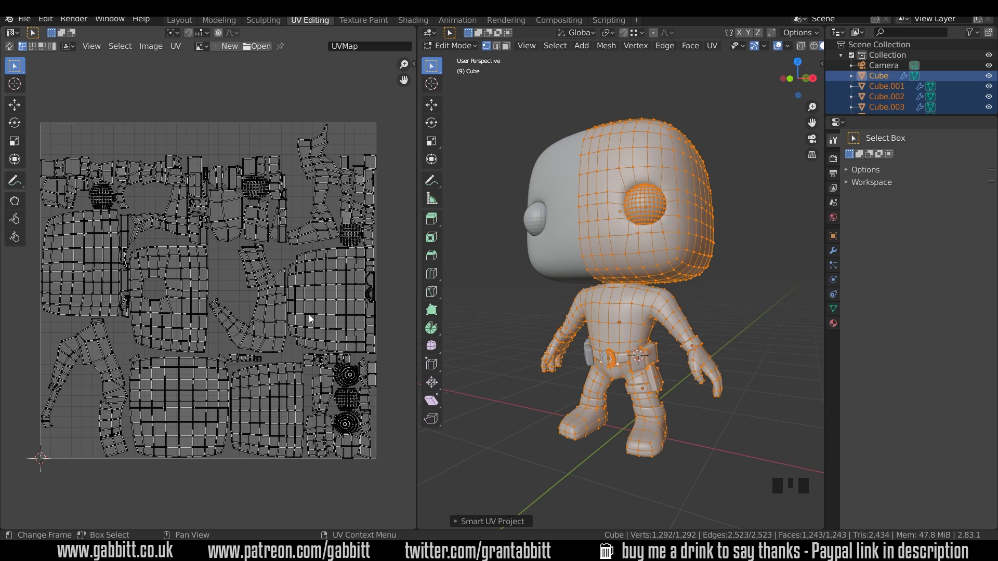
middle_click_drag(666, 393, 647, 389)
scroll(647, 389, "up", 1)
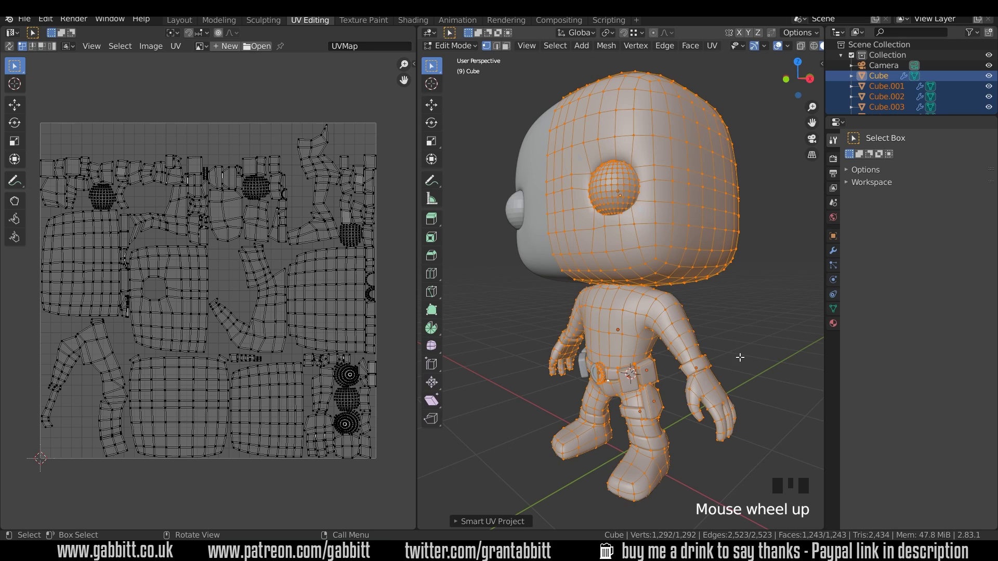
middle_click_drag(650, 285, 619, 244)
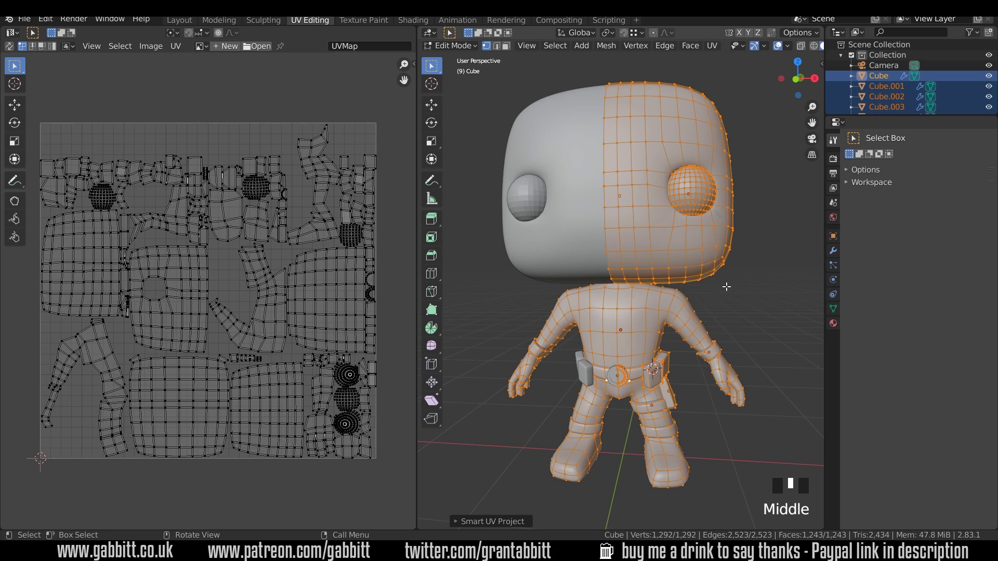
Apply the Mirror modifier on the head and on the body in Object Mode.
key("Tab")
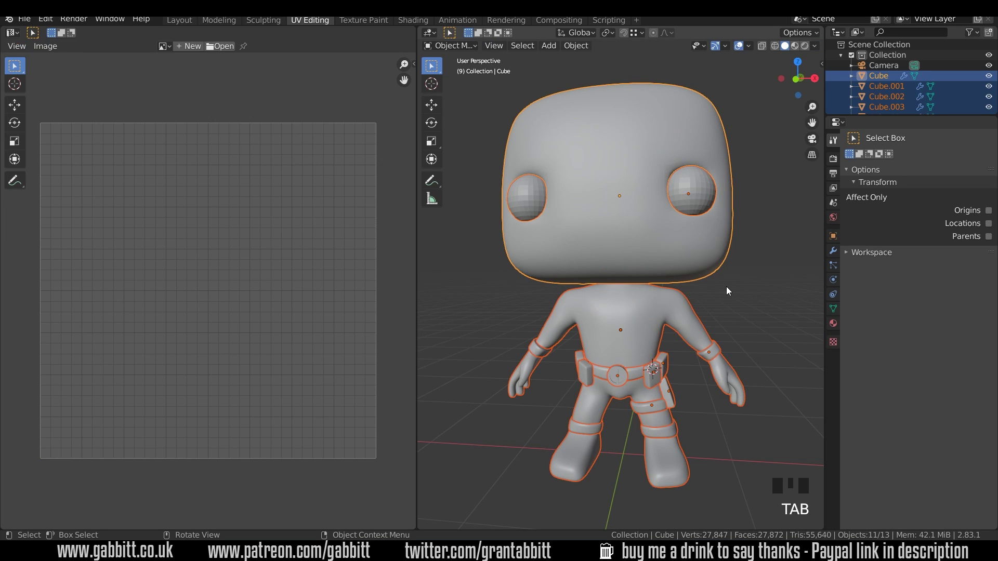
left_click(687, 254)
left_click(834, 251)
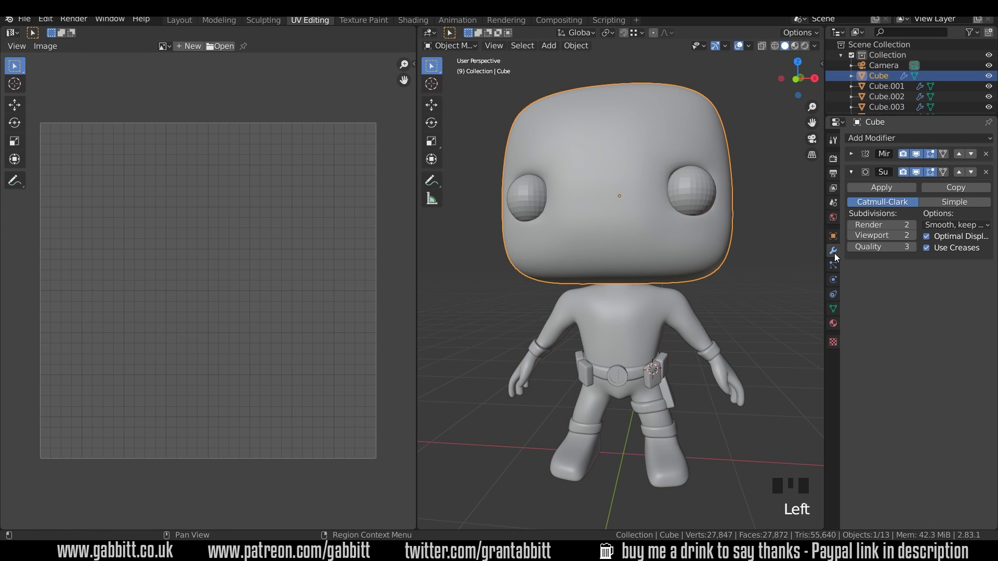
left_click(851, 154)
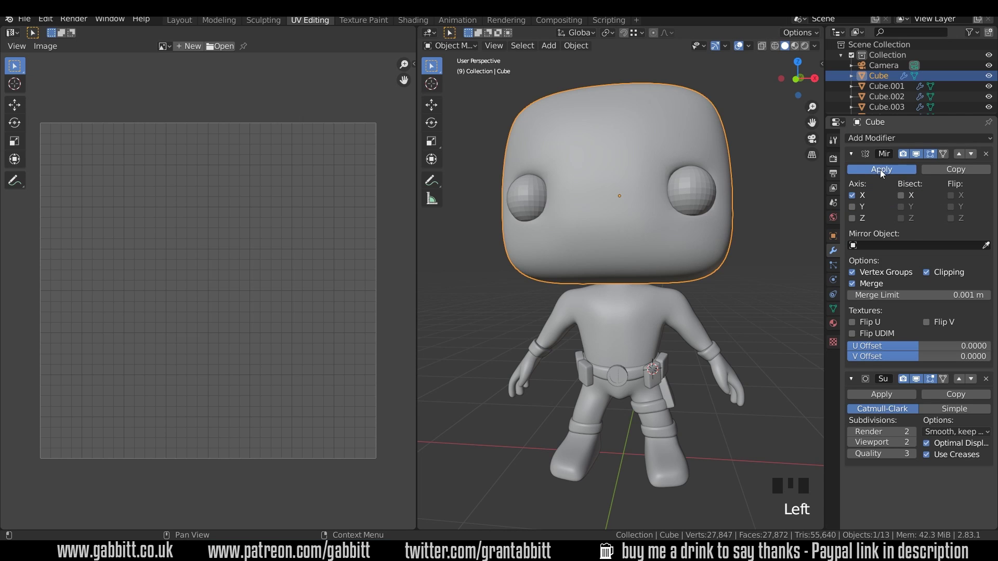
left_click(880, 170)
left_click(663, 315)
left_click(852, 154)
left_click(878, 170)
Apply the Mirror modifier on the wristbands and on the belt pouches.
left_click(716, 351)
left_click(880, 171)
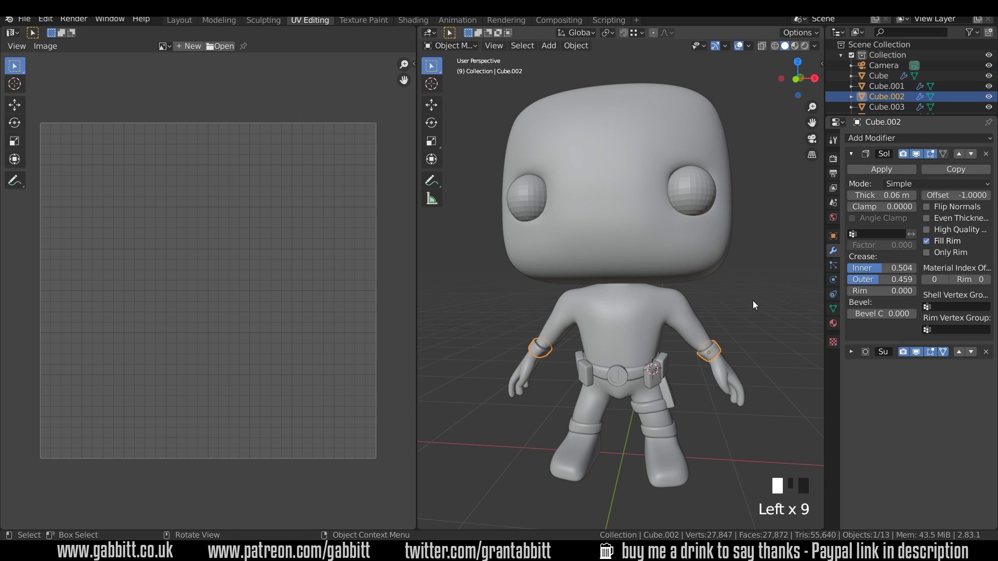
left_click(666, 367)
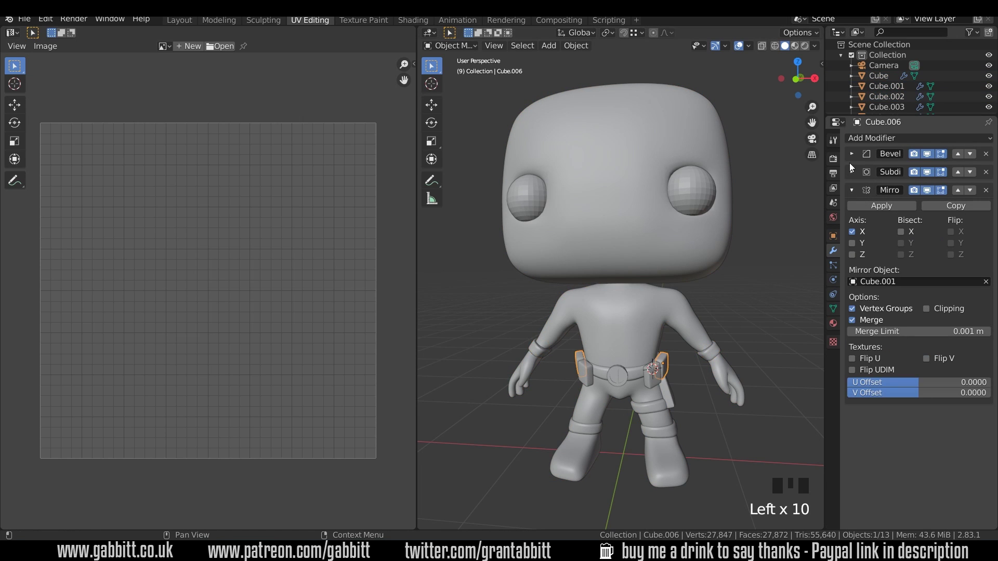
left_click(865, 203)
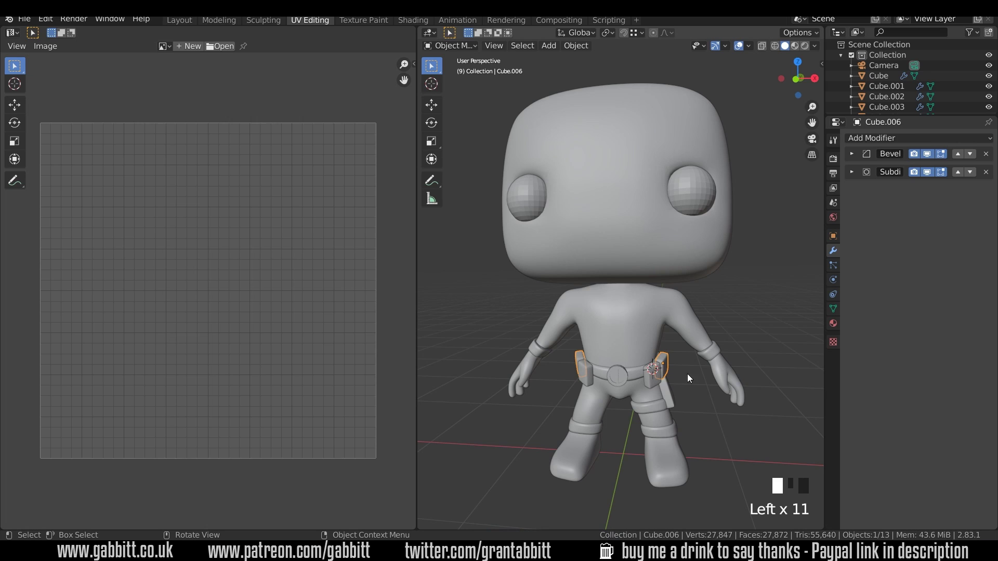
left_click(658, 380)
left_click(866, 204)
Apply the Mirror modifier on the bands around the lower legs.
left_click(657, 399)
left_click(659, 435)
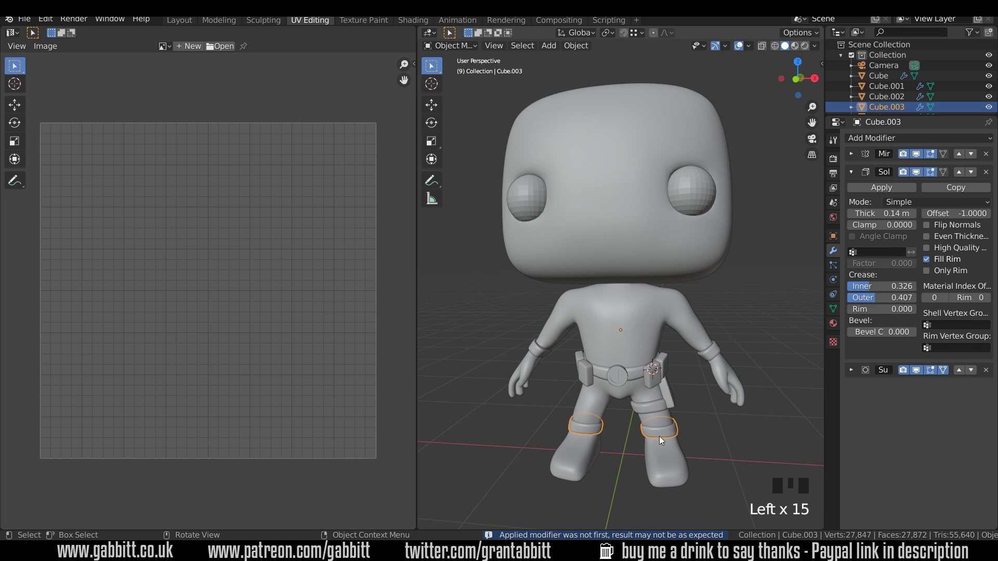
left_click(852, 155)
left_click(882, 170)
Check the leg bands, thigh strap, holster, belt buckle and body for remaining Mirror modifiers.
left_click(669, 452)
left_click(658, 428)
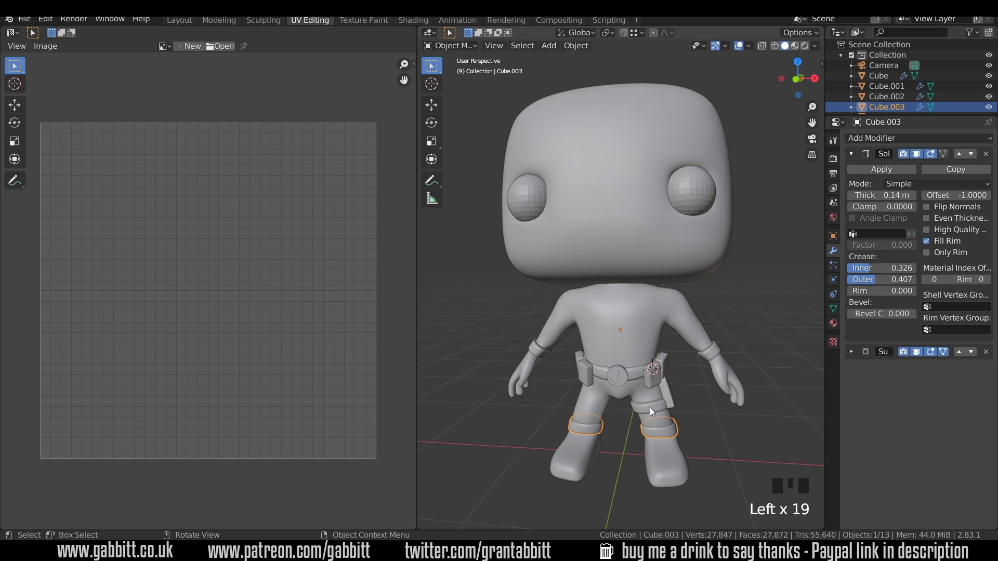
left_click(650, 408)
left_click(659, 419)
left_click(668, 397)
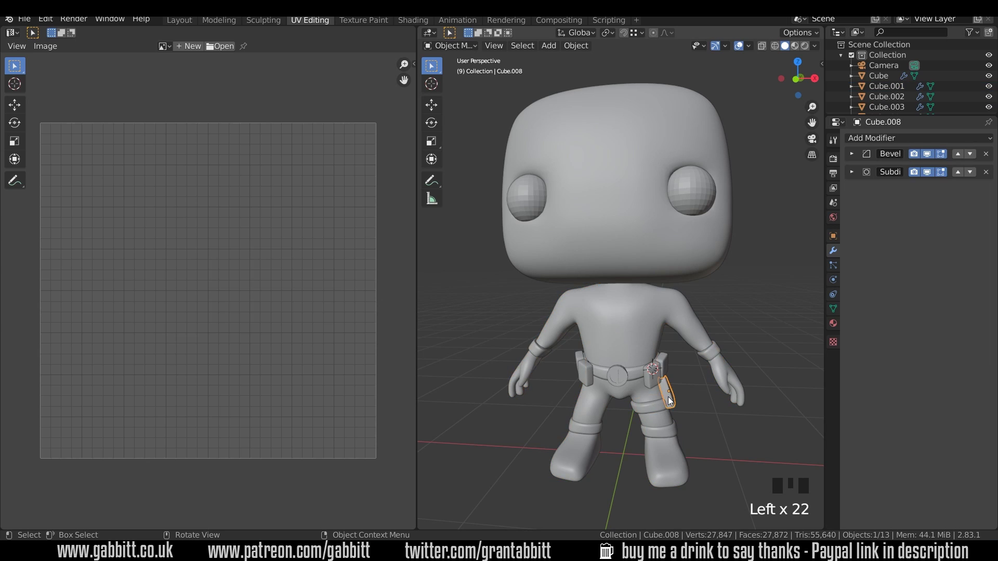
left_click(629, 379)
left_click(733, 369)
Apply the Mirror modifier on the eye spheres.
left_click(694, 199)
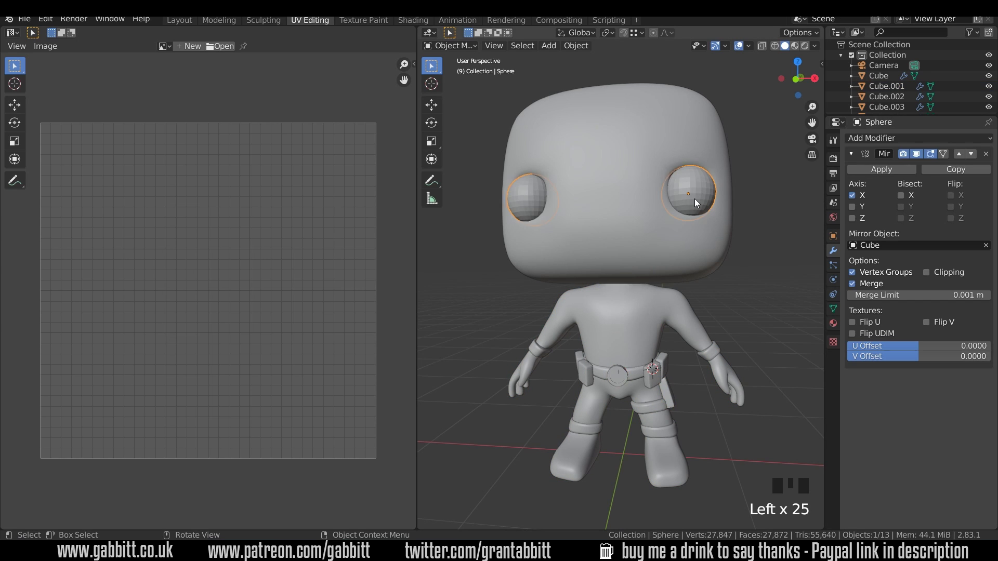
middle_click_drag(695, 199, 624, 212)
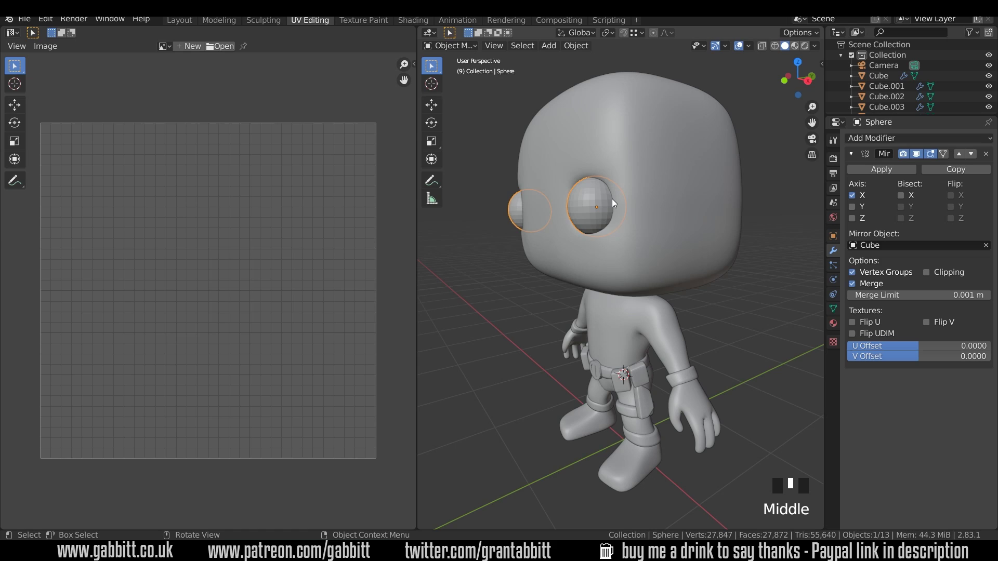
middle_click_drag(612, 203, 676, 200)
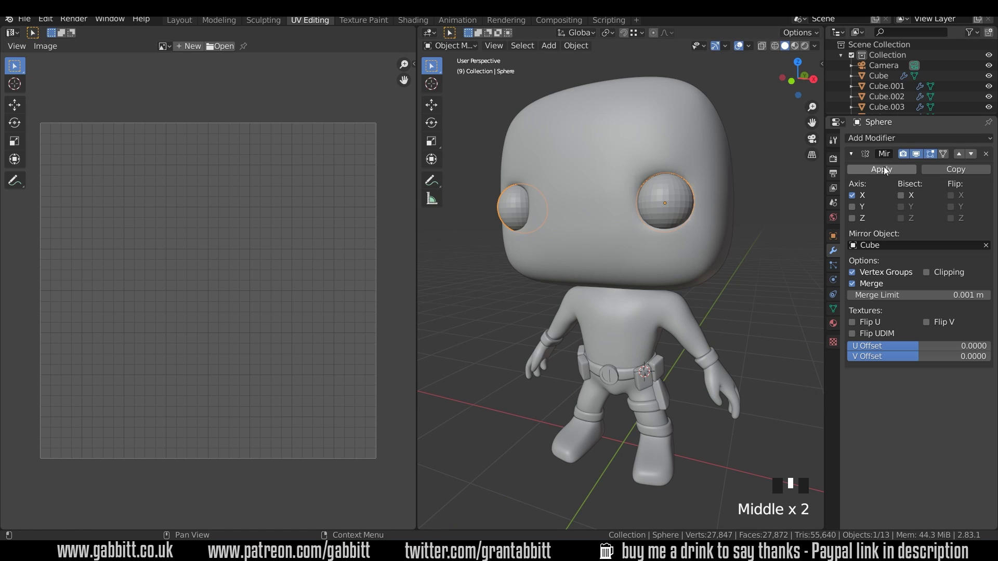
left_click(882, 169)
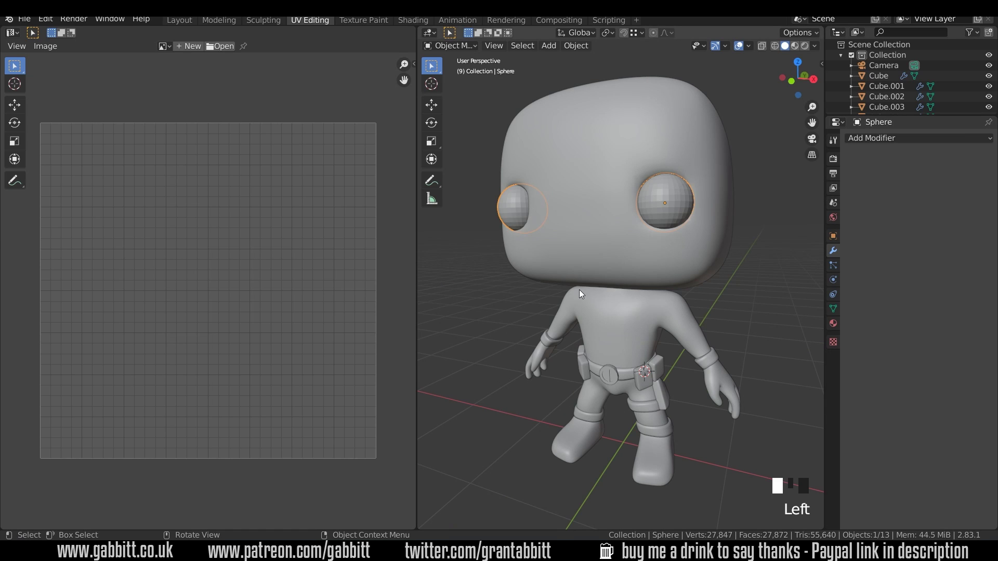
Select all character parts and unwrap their full geometry with Smart UV Project at angle limit 66 and island margin 0.03.
left_click_drag(474, 119, 748, 441)
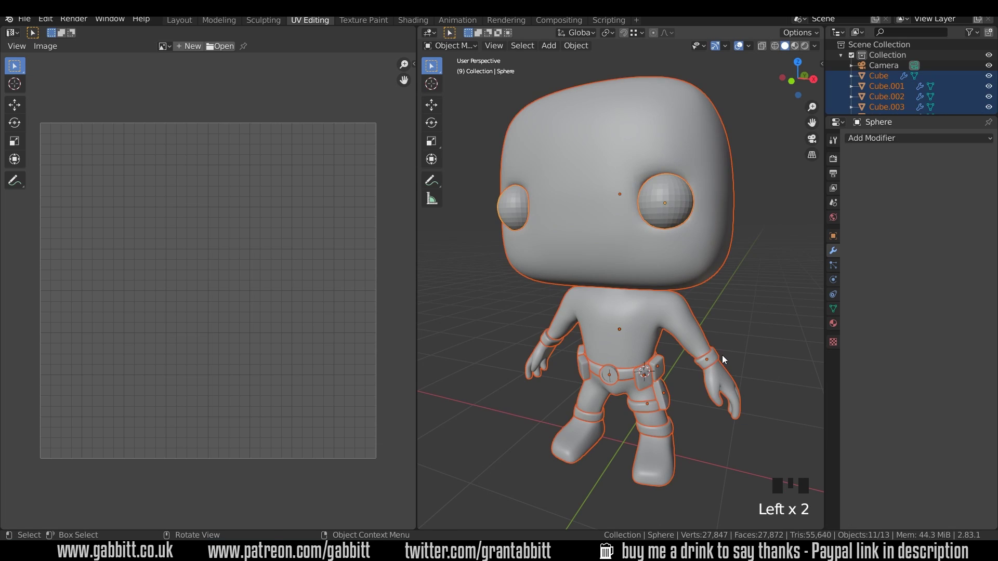
key("Tab")
key("a")
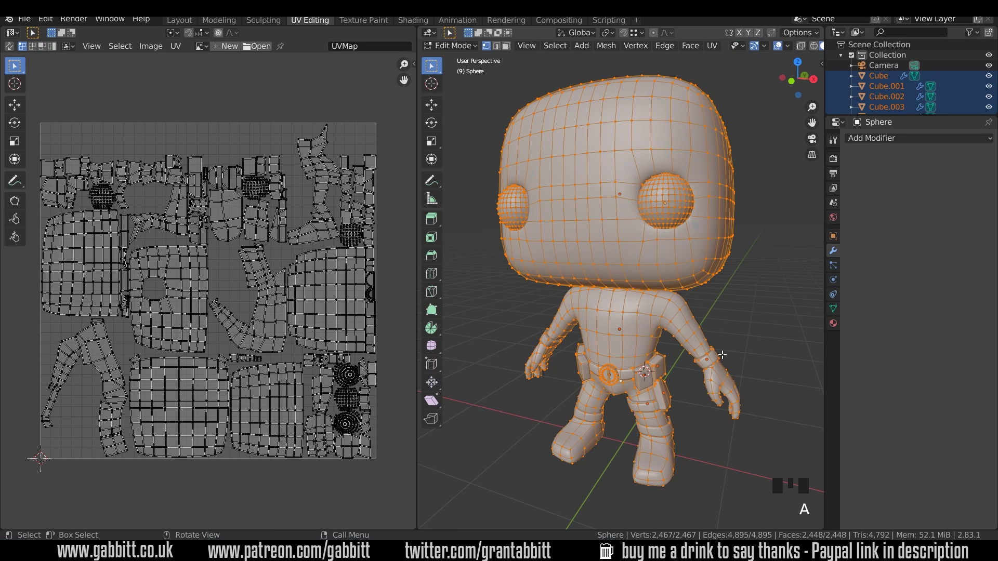
key("u")
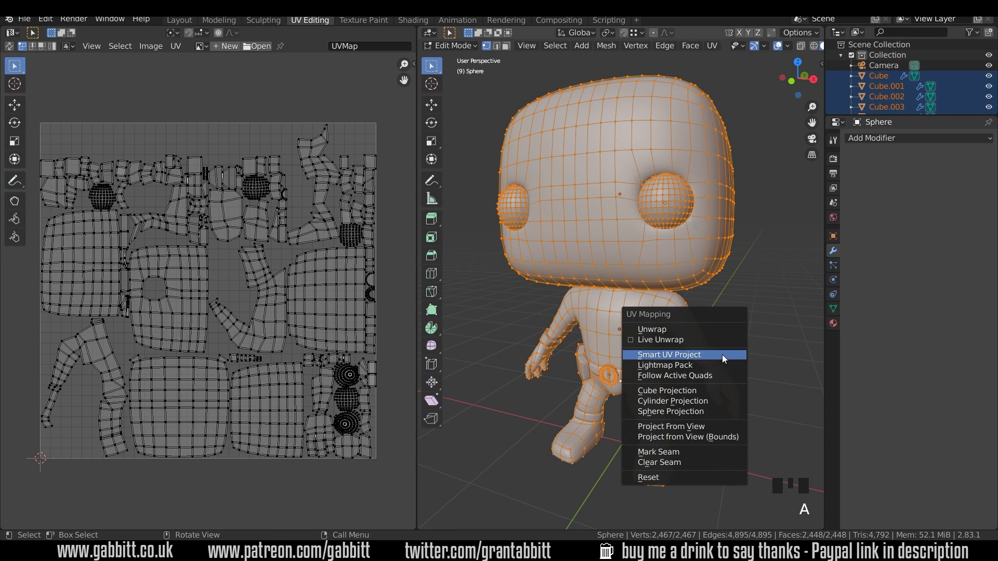
left_click(719, 355)
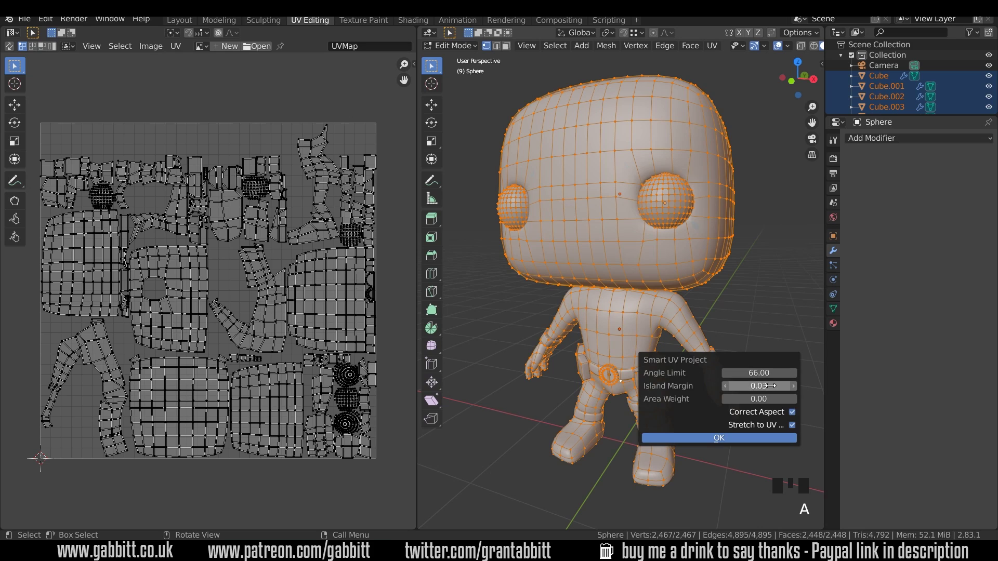
left_click(725, 438)
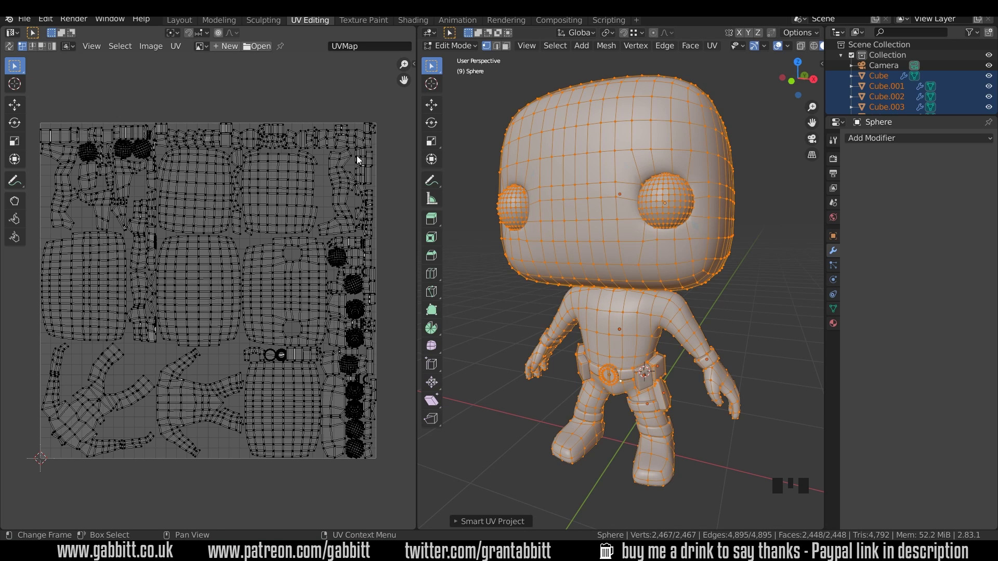
Increase the Smart UV Project island margin to 0.06 to widen the gaps between the character's UV islands.
scroll(370, 435, "up", 10)
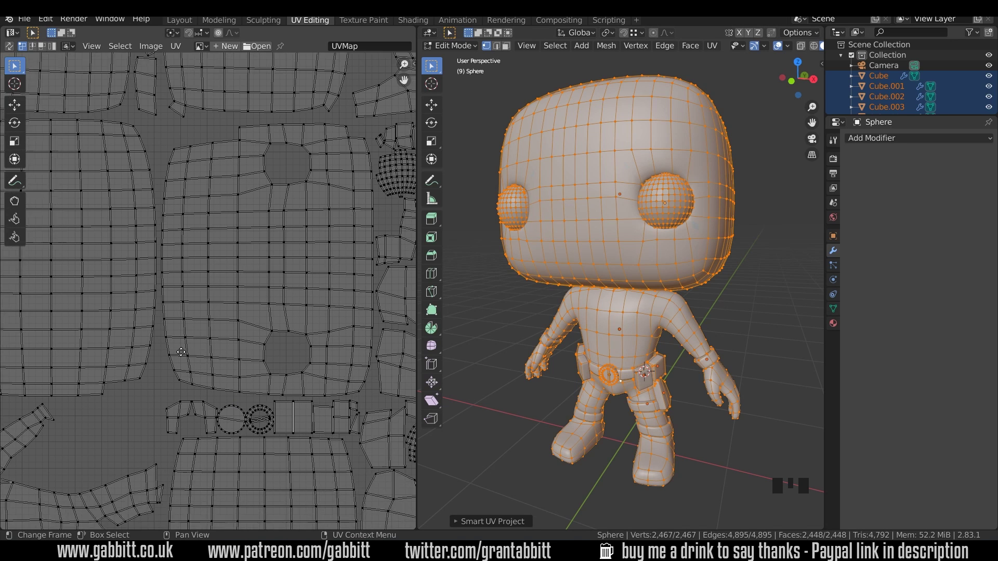
middle_click_drag(263, 400, 259, 270)
scroll(241, 379, "up", 2)
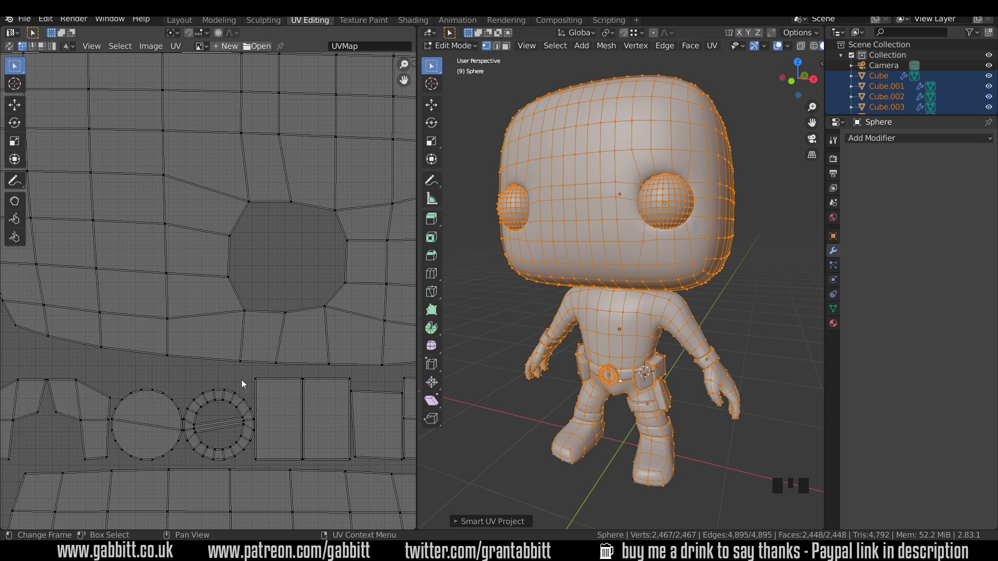
middle_click_drag(219, 422, 268, 331)
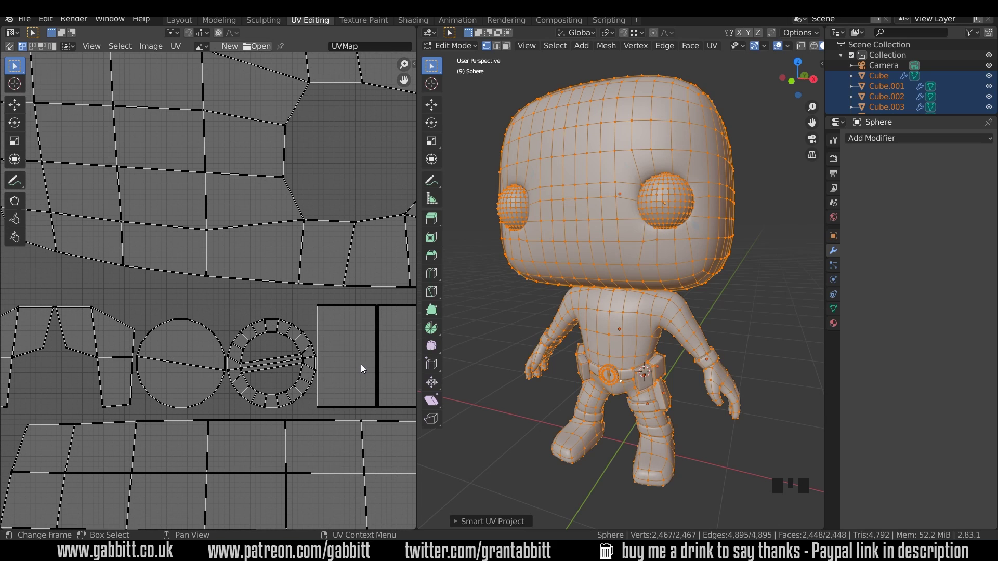
middle_click_drag(365, 361, 278, 359)
middle_click_drag(357, 289, 270, 326)
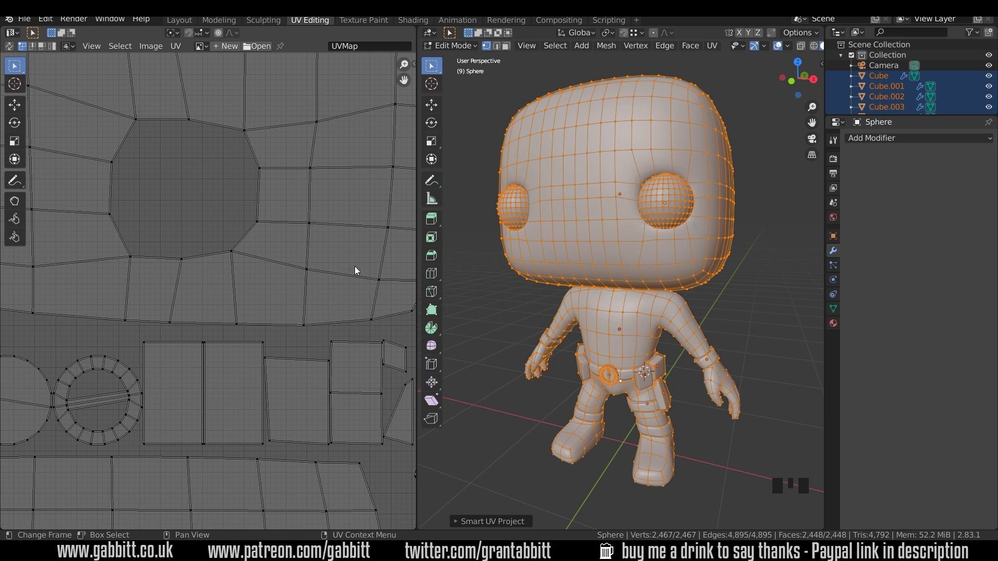
scroll(361, 387, "right", 2)
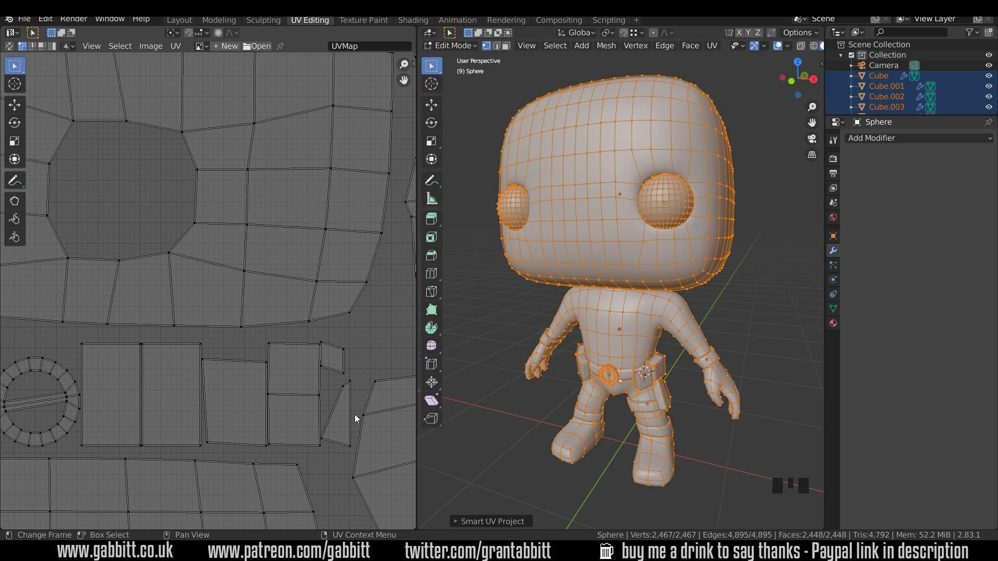
left_click(457, 522)
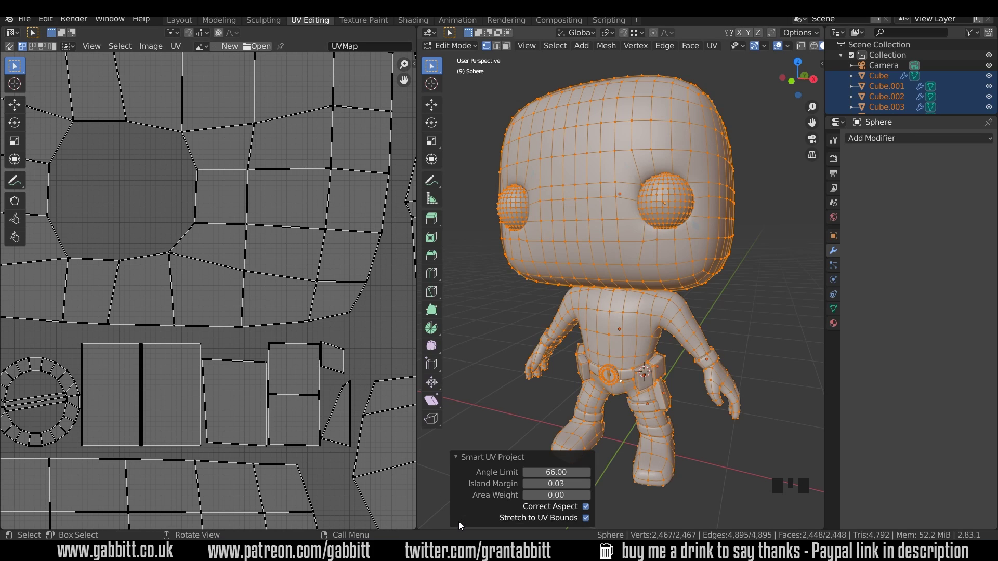
double_click(586, 484)
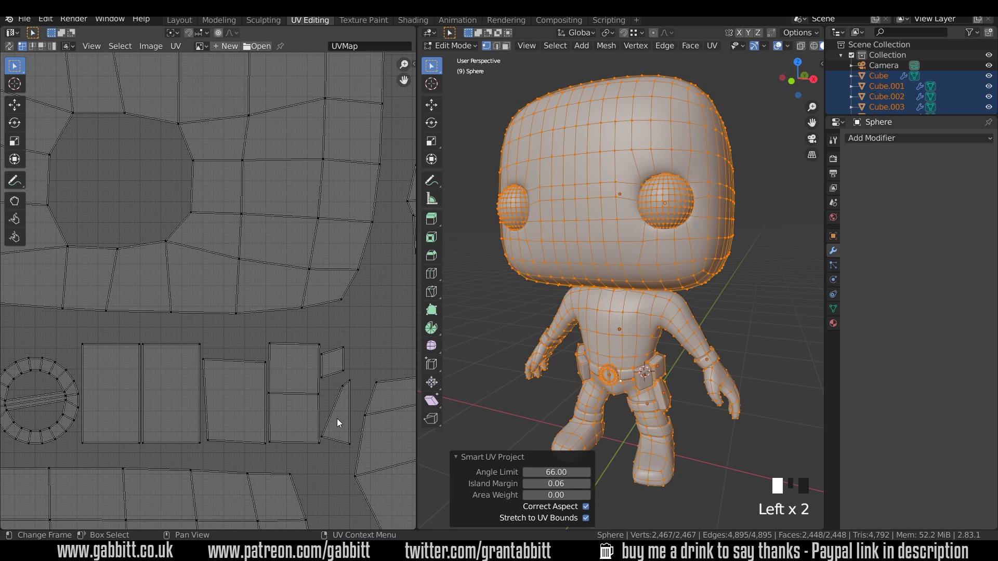
Examine the spacing between the UV islands of the eyes, accessories, head and body across the layout.
scroll(318, 399, "down", 2)
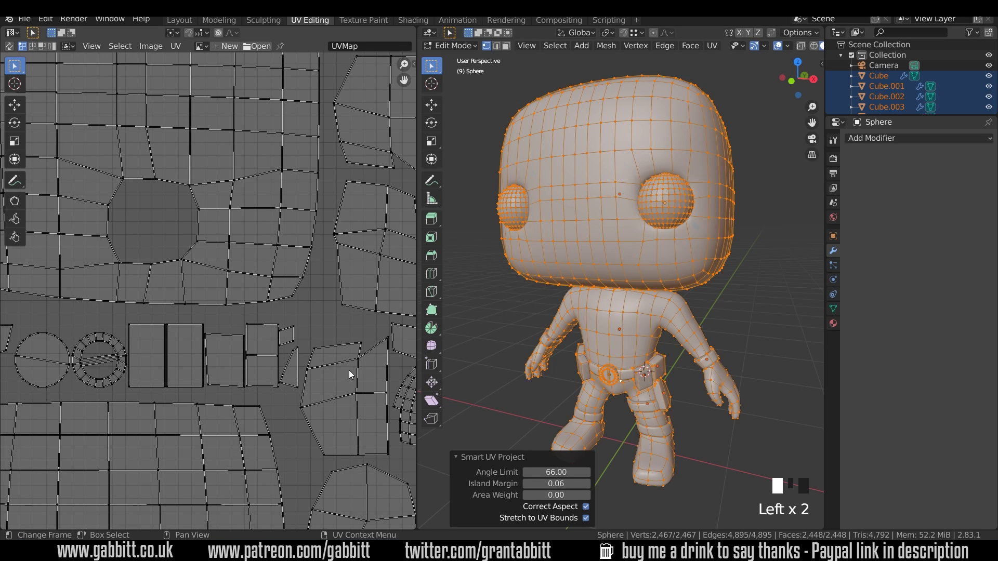
middle_click_drag(348, 370, 218, 370)
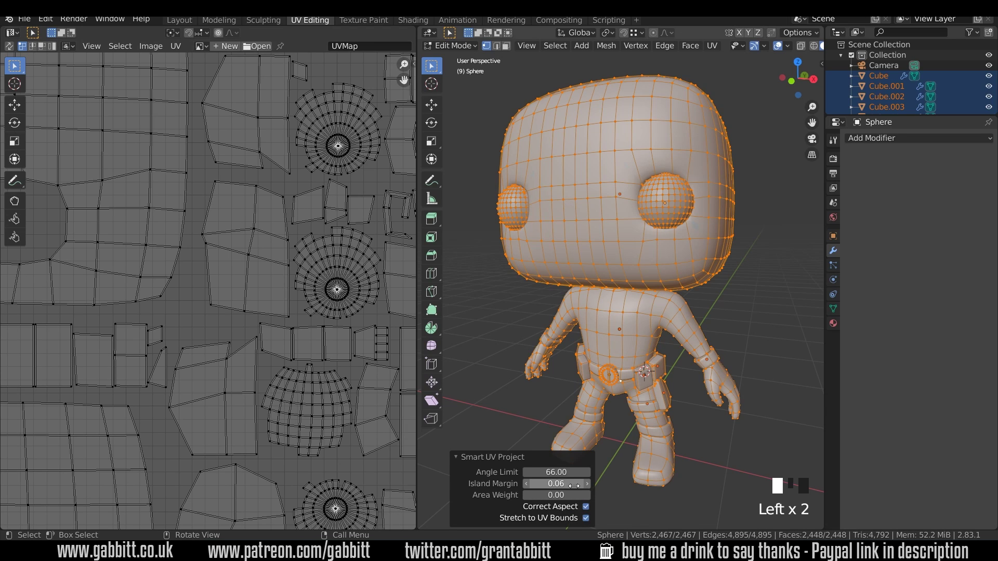
middle_click_drag(328, 255, 238, 323)
middle_click_drag(259, 230, 318, 390)
scroll(279, 153, "up", 4)
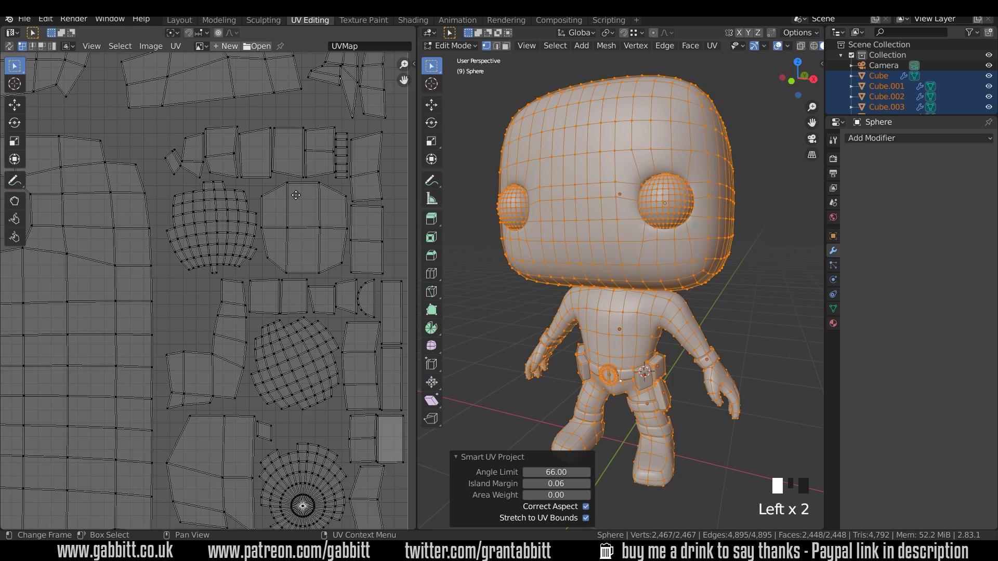
scroll(285, 223, "down", 5)
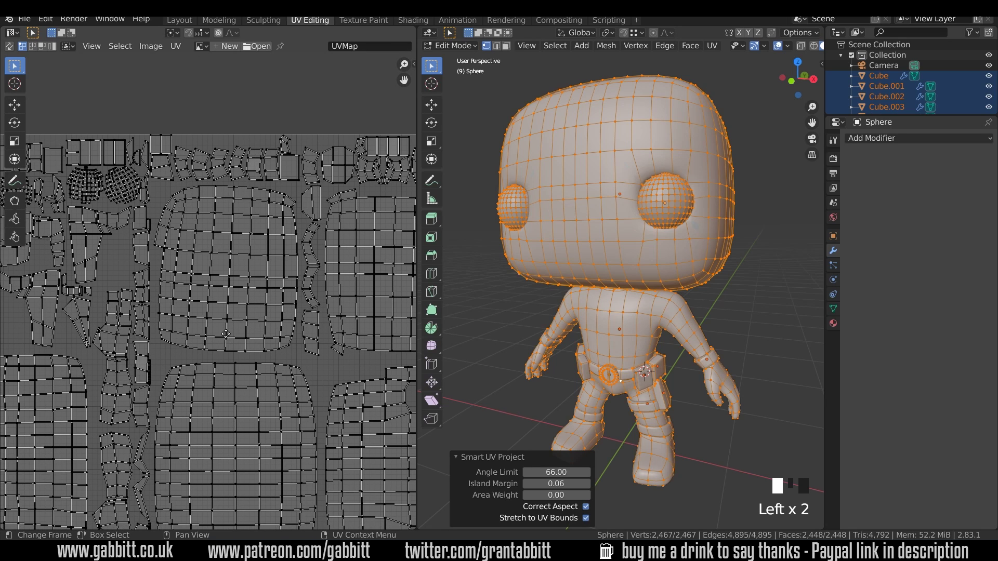
middle_click_drag(188, 330, 247, 278)
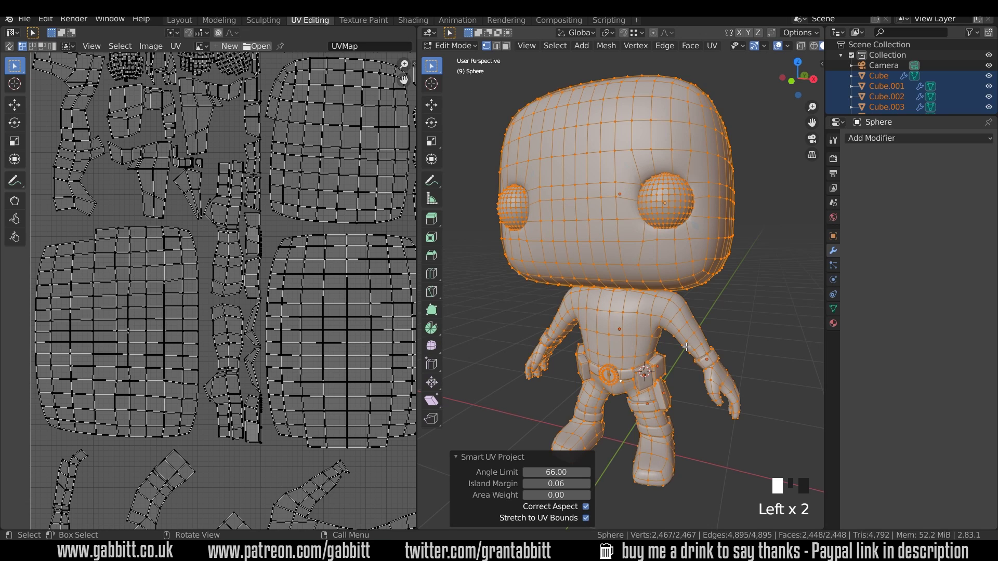
Enter Edit Mode on the head alone and examine how its surface is divided into UV islands.
key("Tab")
left_click(690, 265)
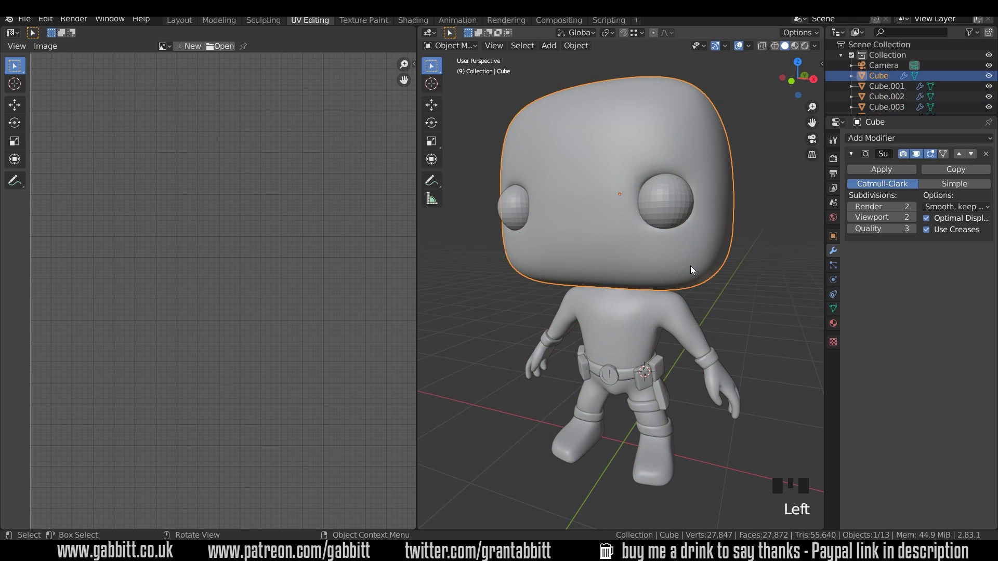
key("Tab")
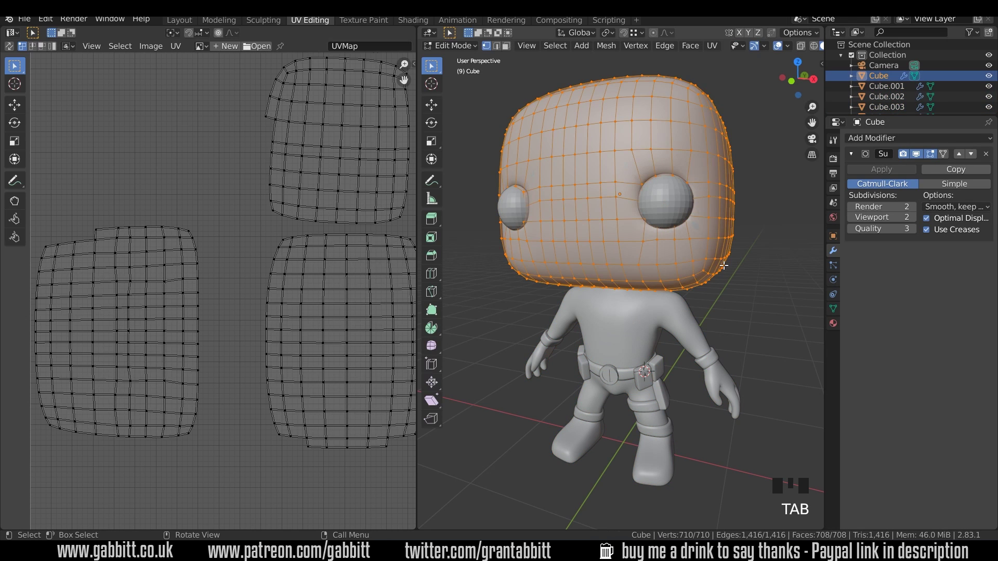
scroll(334, 274, "down", 4)
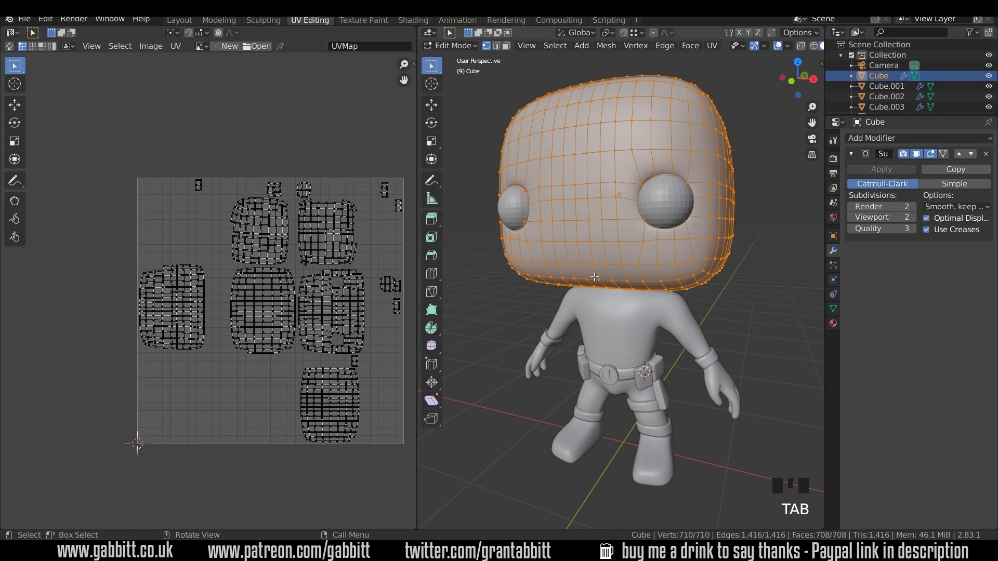
middle_click_drag(734, 243, 689, 258)
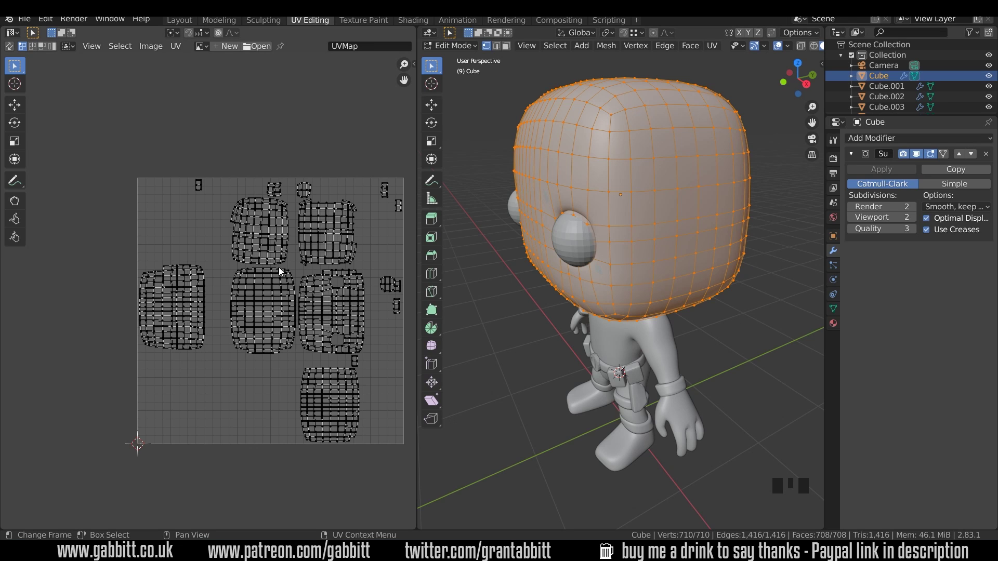
scroll(358, 280, "up", 3)
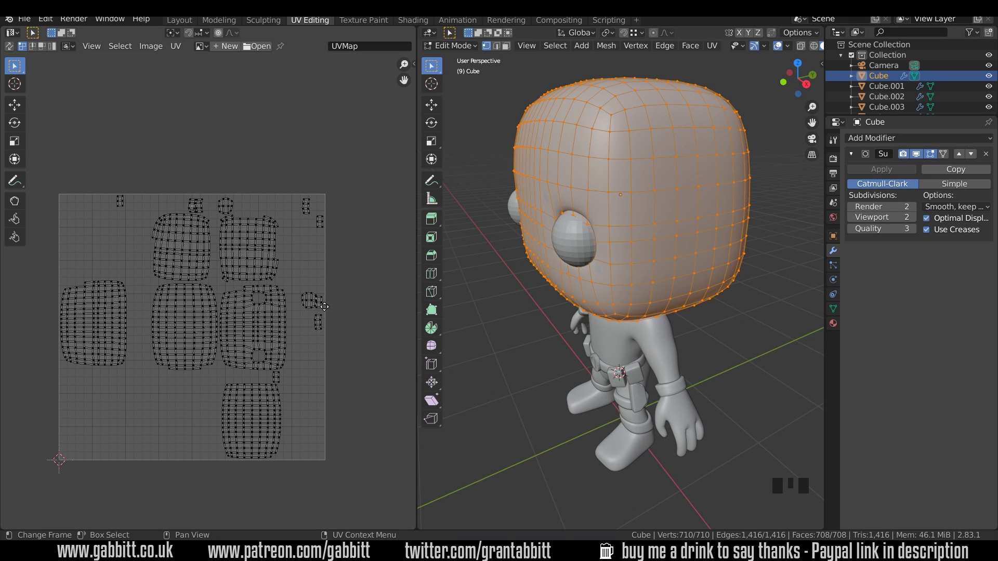
scroll(337, 312, "up", 4)
scroll(262, 313, "up", 3)
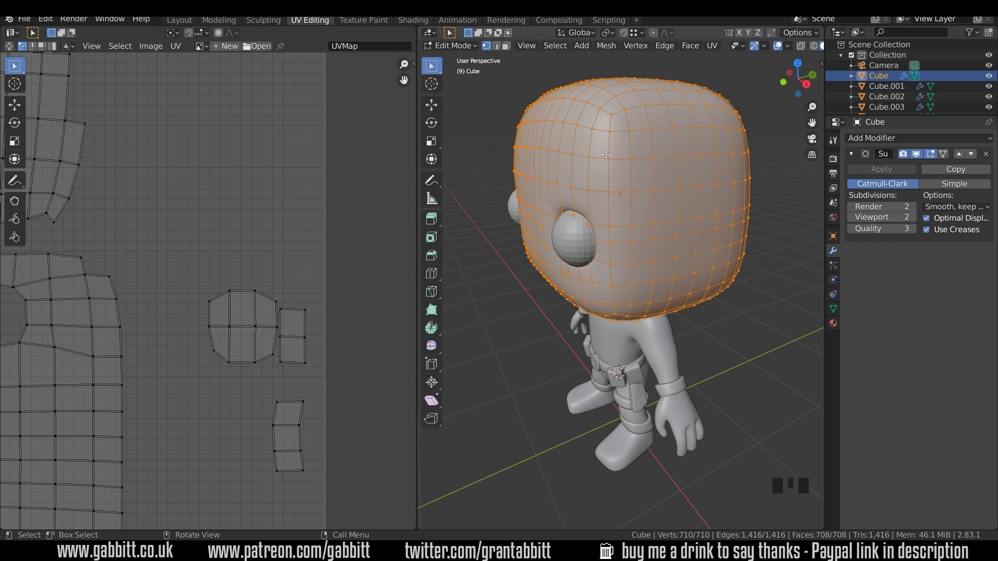
Mark a continuous seam along the head's border edges, separating the front, underside and back from the top and sides.
key("2")
left_click(611, 113, "alt")
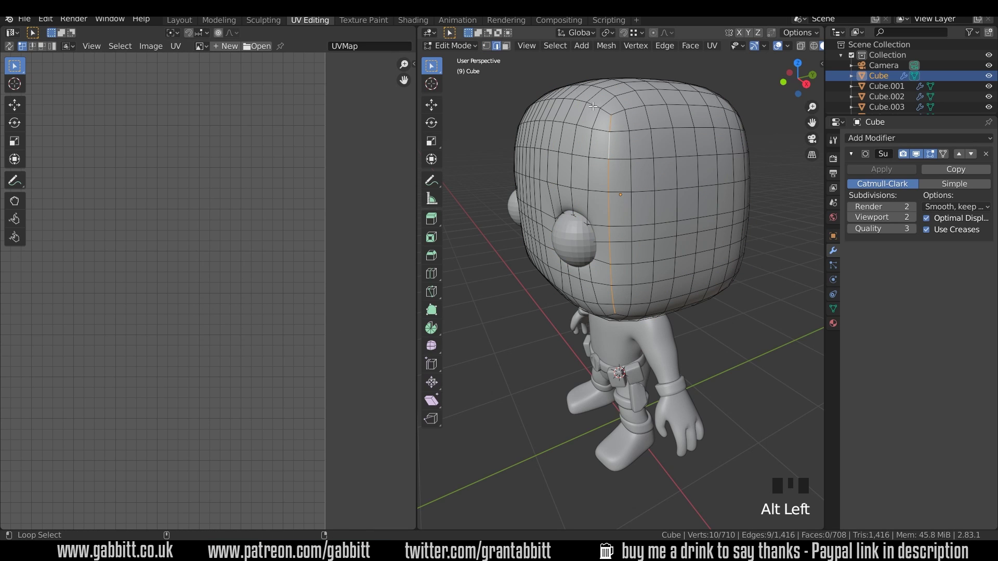
left_click(593, 105, "alt+shift")
middle_click_drag(593, 105, 640, 206)
left_click(592, 148, "alt+shift")
left_click(608, 238, "alt+shift")
left_click(603, 203, "alt+shift")
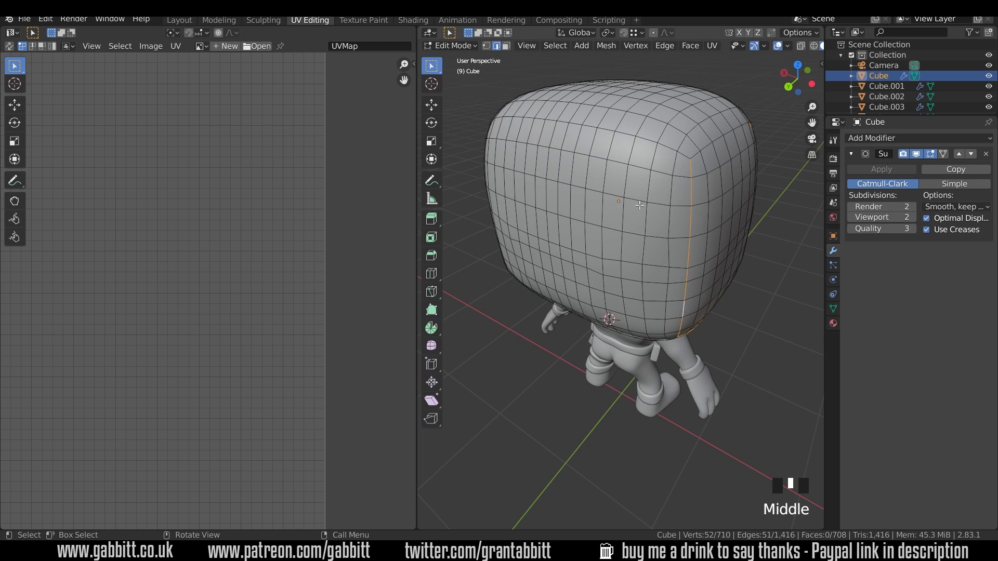
left_click(618, 136, "alt+shift")
middle_click_drag(619, 136, 647, 262)
left_click(629, 252, "alt+shift")
middle_click_drag(588, 281, 574, 264)
mouse_move(655, 223)
middle_mouse_down()
mouse_move(646, 281)
mouse_move(647, 204)
middle_mouse_up()
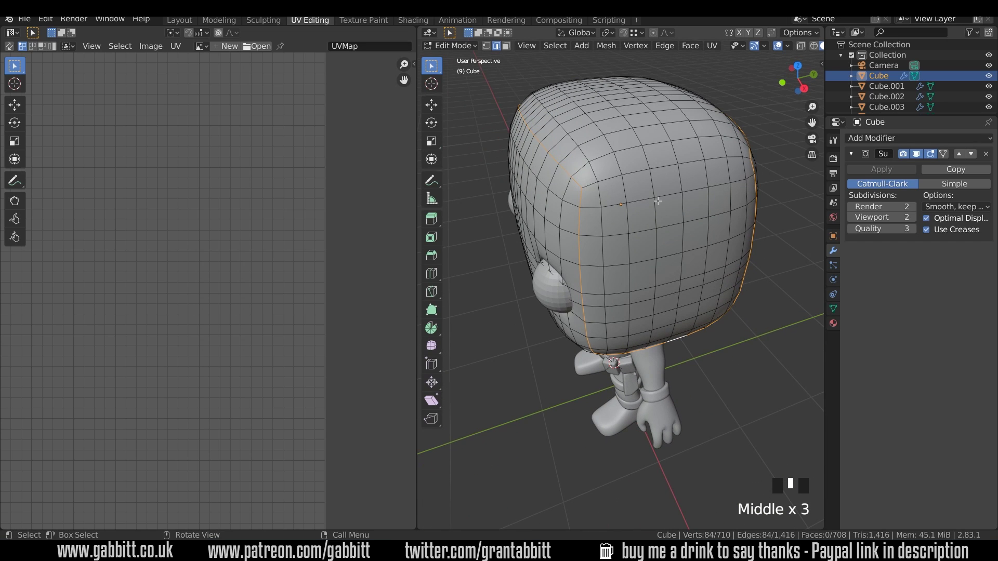
key("ctrl+e")
left_click(666, 48)
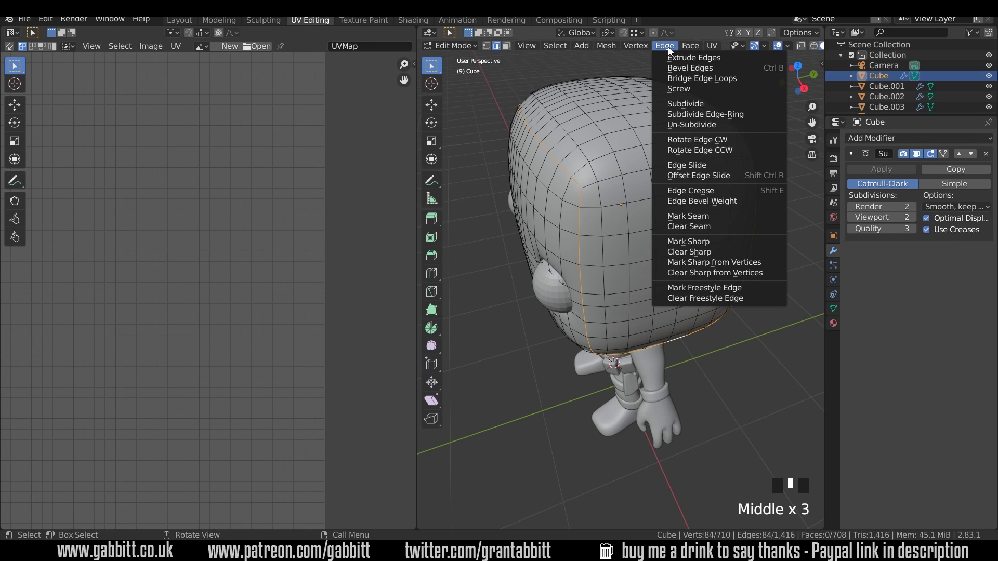
right_click(588, 260)
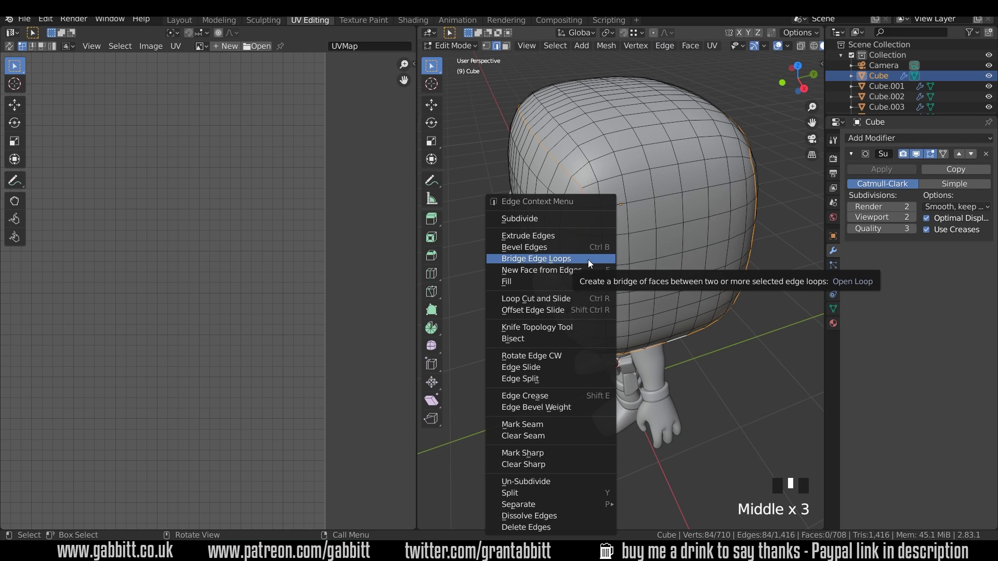
left_click(554, 424)
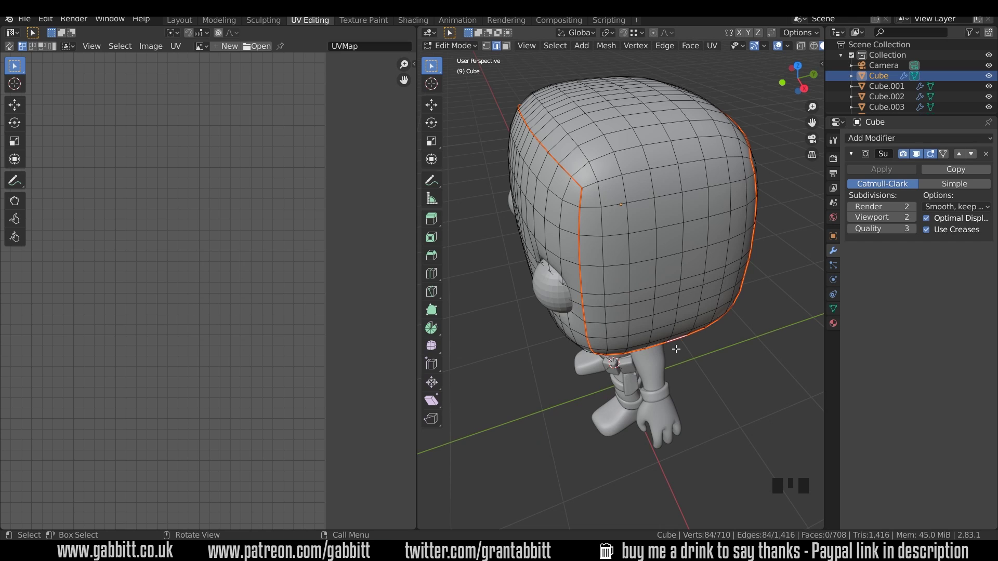
Unwrap the entire head mesh along its seams with the Angle Based method.
key("a")
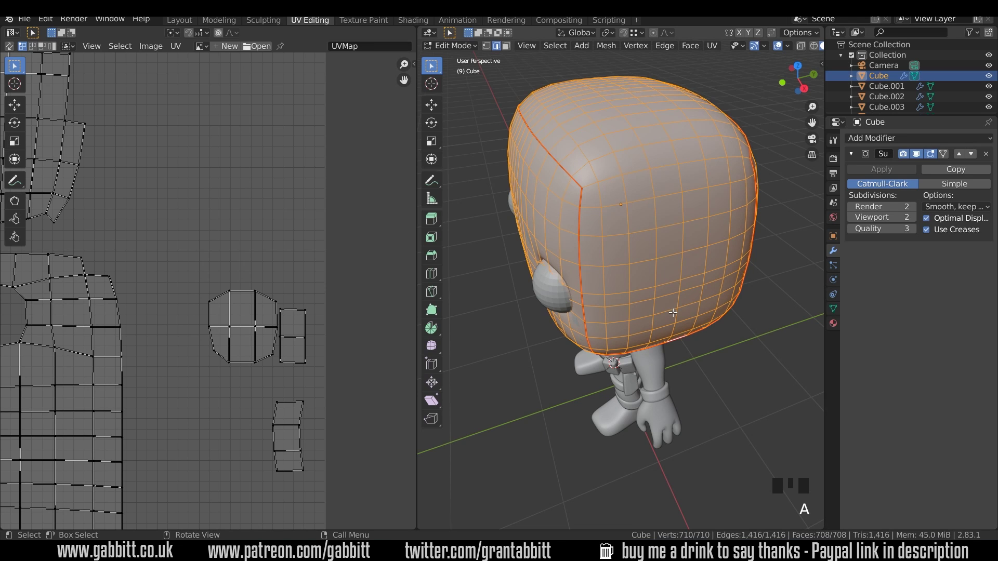
key("u")
left_click(649, 289)
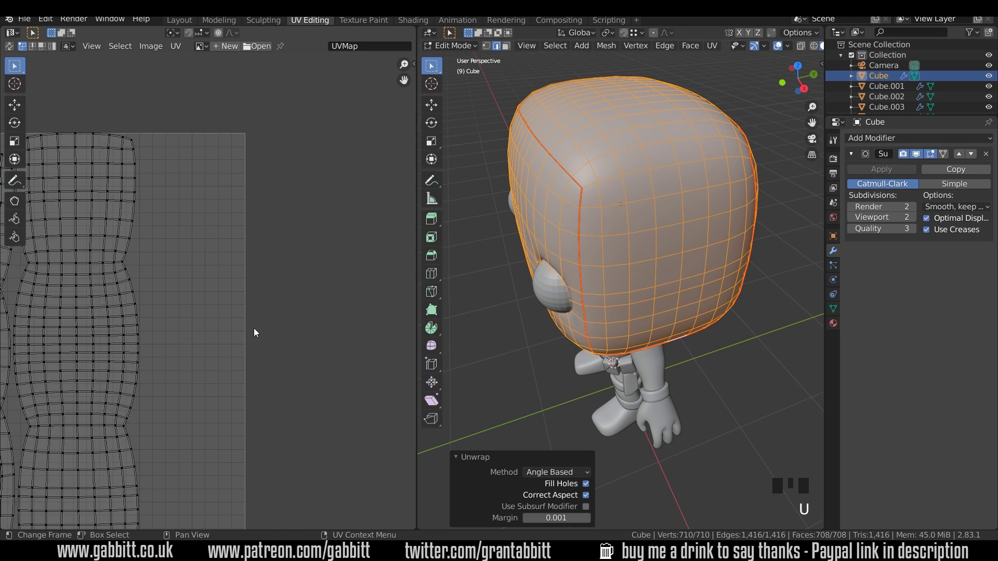
scroll(253, 328, "down", 3)
middle_click_drag(332, 327, 374, 311)
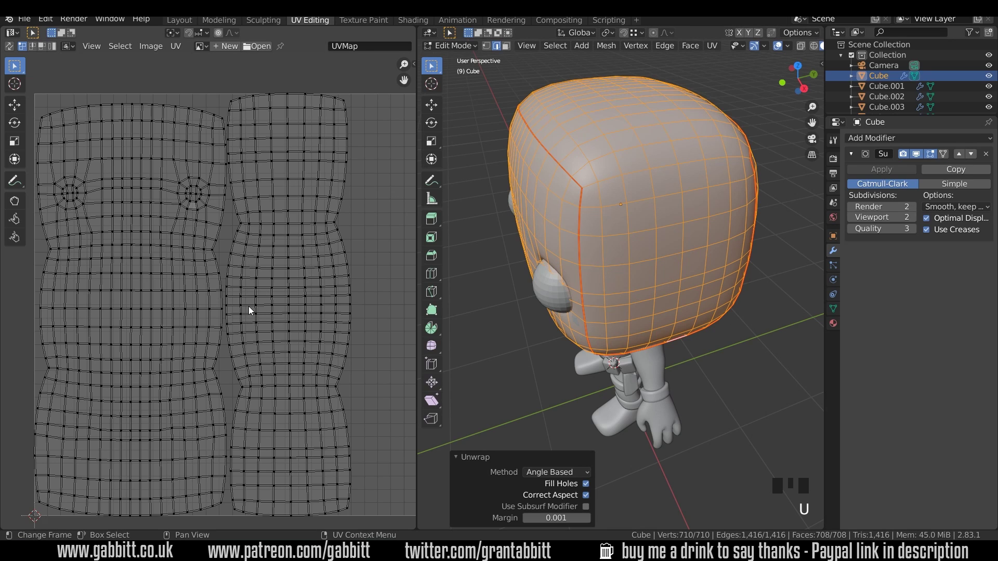
Enter Edit Mode on the eye spheres and mark a seam on the horizontal middle edge loop of the character's left eye.
middle_click_drag(598, 239, 641, 243)
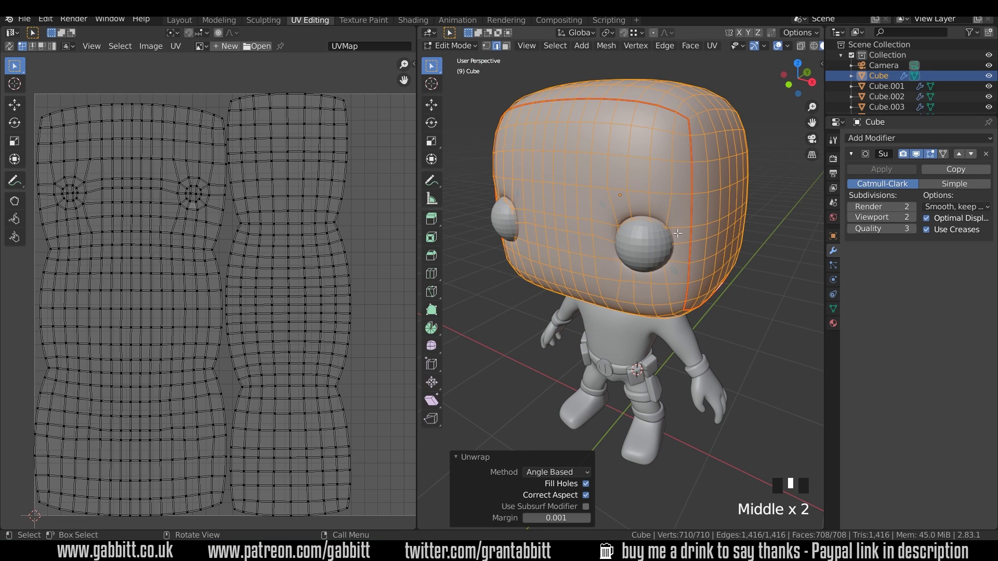
key("Tab")
left_click(659, 242)
key("Tab")
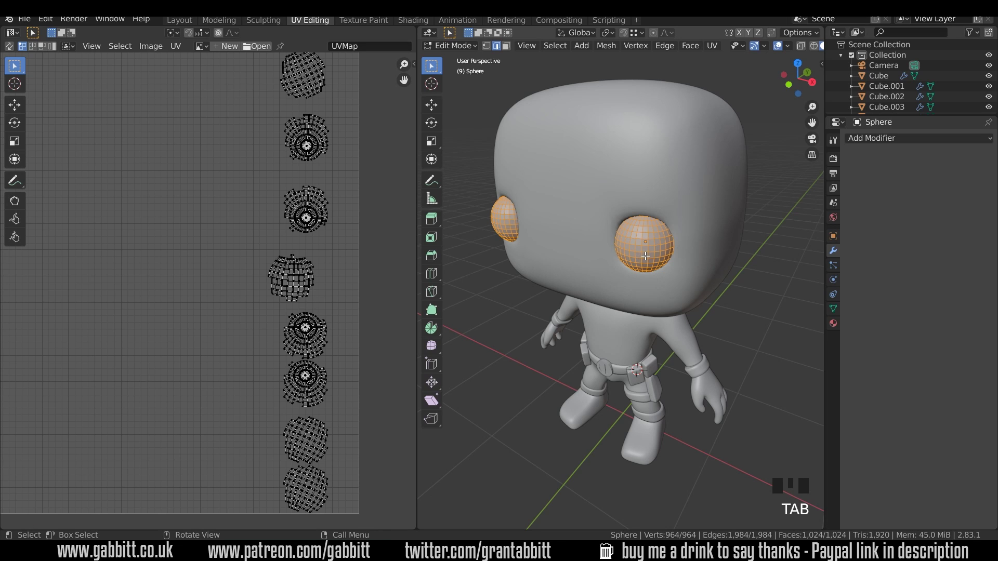
left_click(645, 252, "alt")
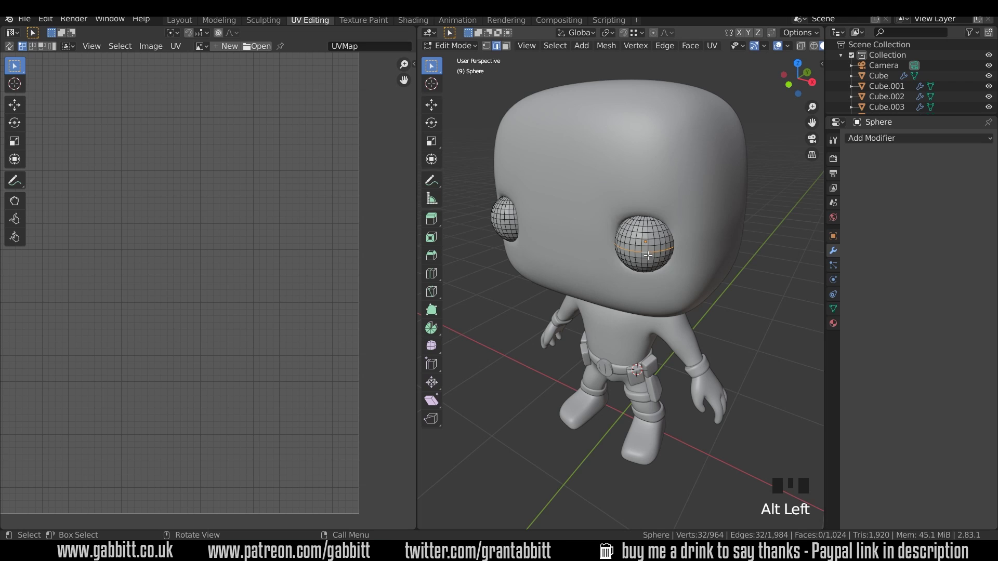
Unwrap the full geometry of both eye spheres with the Angle Based method.
key("a")
key("u")
left_click(651, 260)
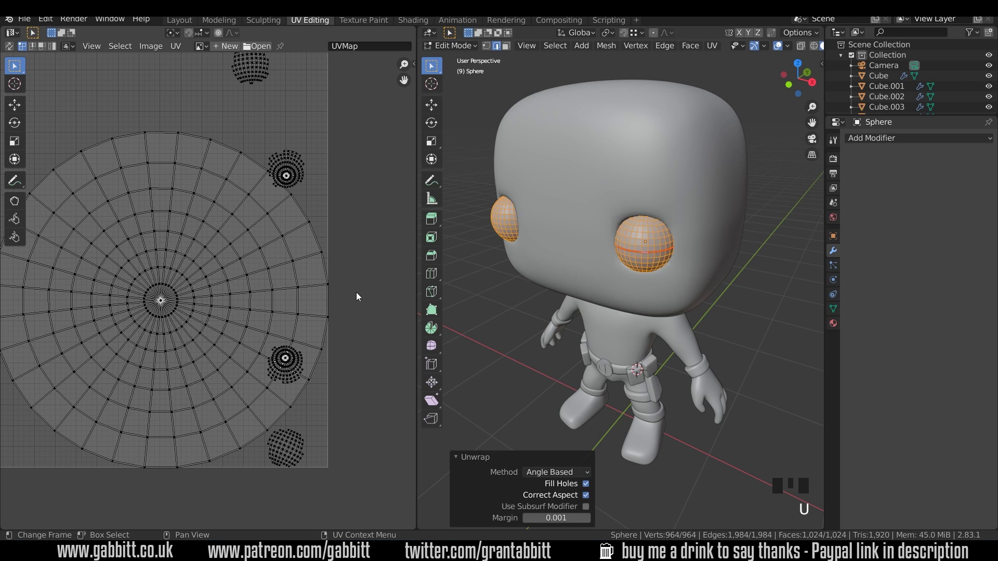
middle_click_drag(183, 223, 232, 230)
scroll(219, 268, "down", 2)
middle_click_drag(210, 286, 293, 283)
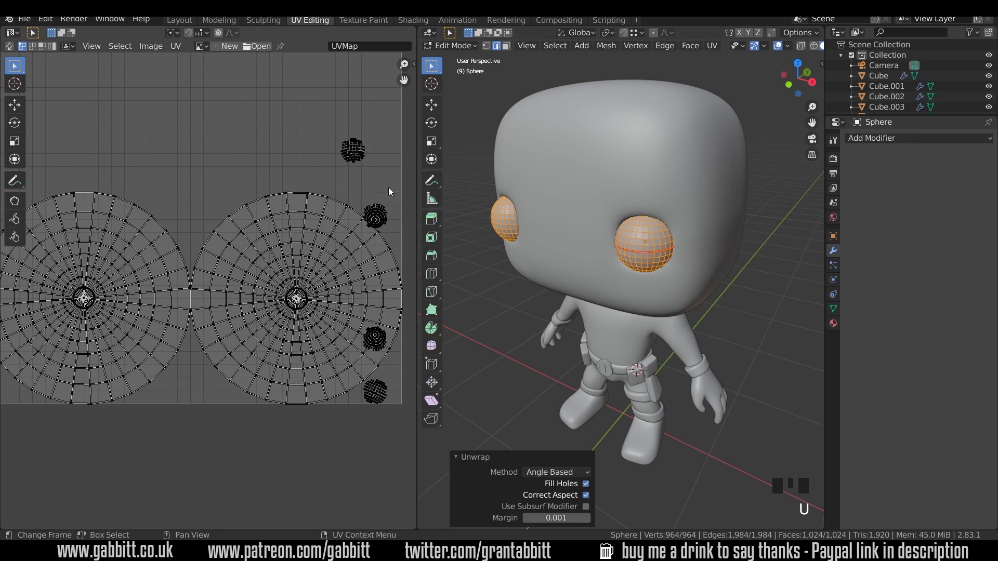
scroll(338, 265, "down", 2)
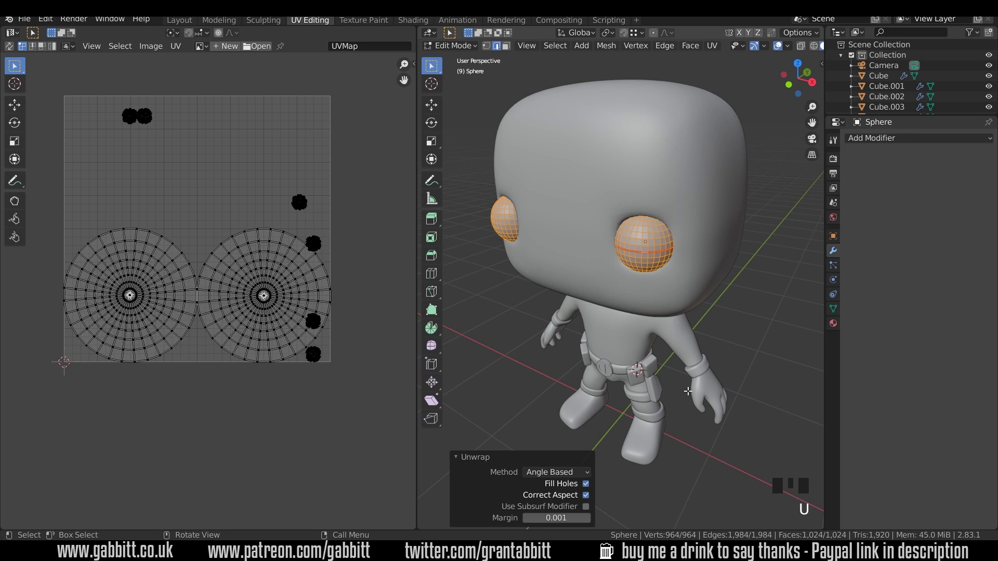
Mark a seam on the horizontal middle edge loop of the character's right eye and unwrap both eye spheres again.
middle_click_drag(686, 391, 509, 238)
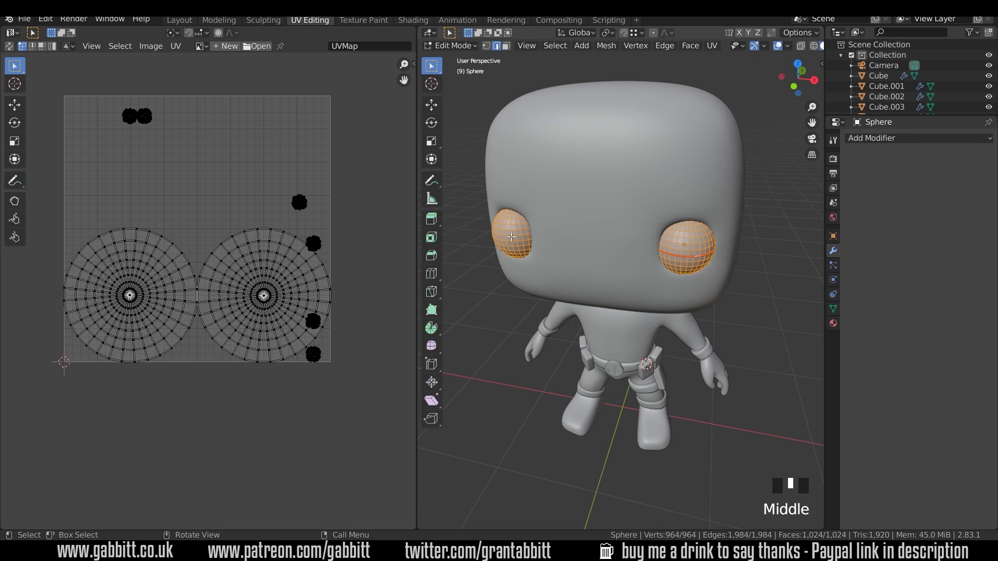
left_click(509, 241, "alt")
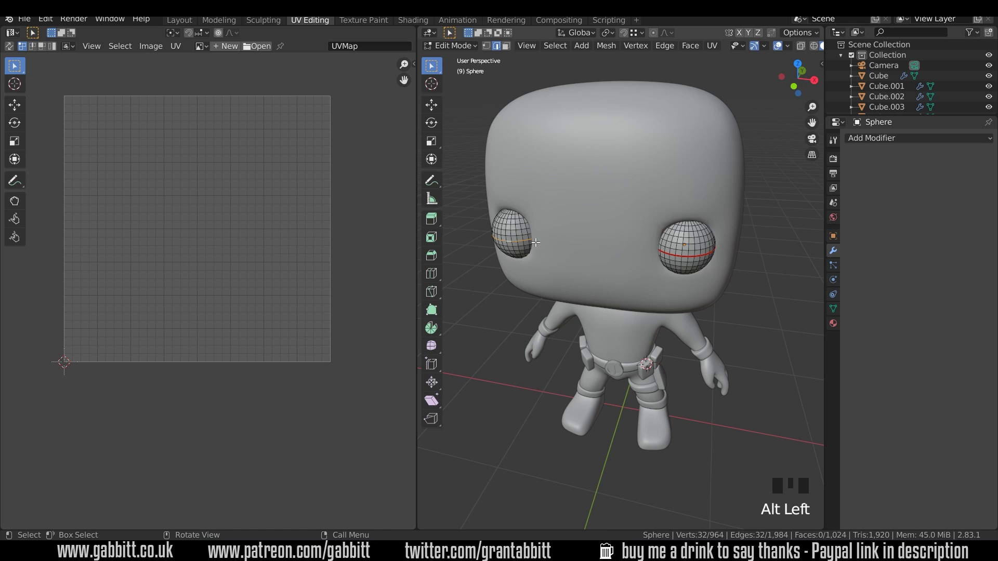
key("ctrl+e")
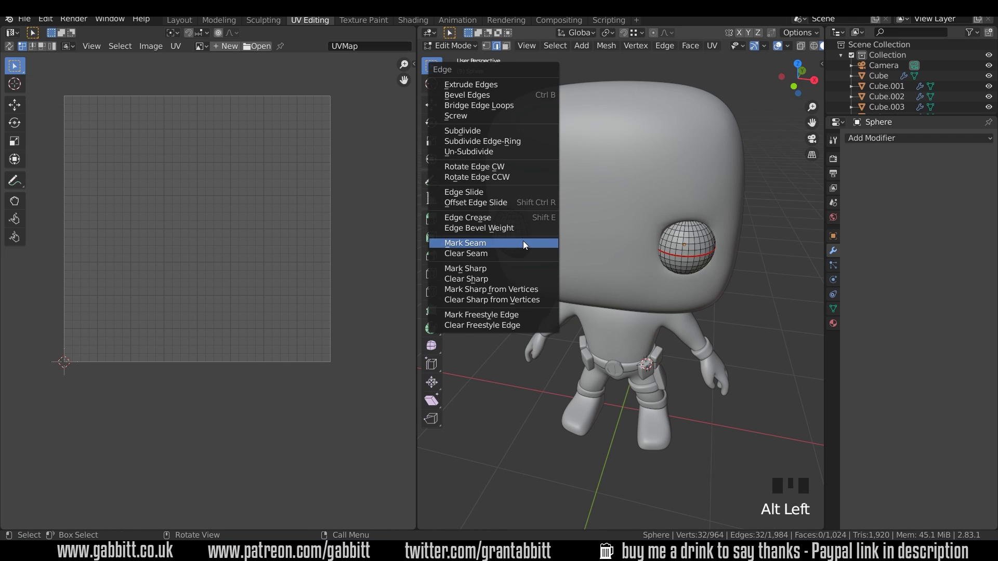
left_click(523, 241)
key("a")
key("u")
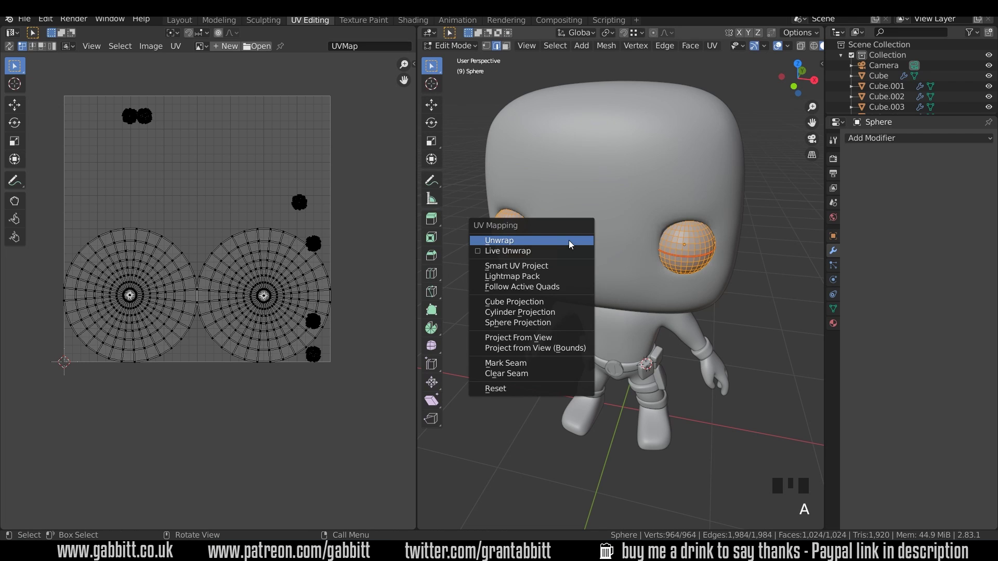
left_click(562, 240)
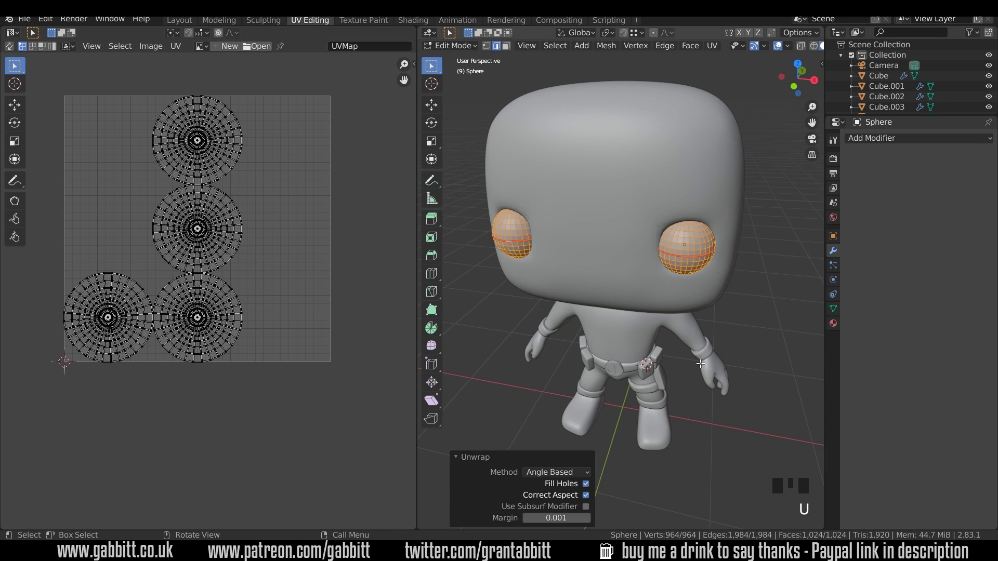
Leave the eyes' Edit Mode and enter Edit Mode on the body mesh.
middle_click_drag(700, 363, 645, 323)
key("Tab")
left_click(635, 317)
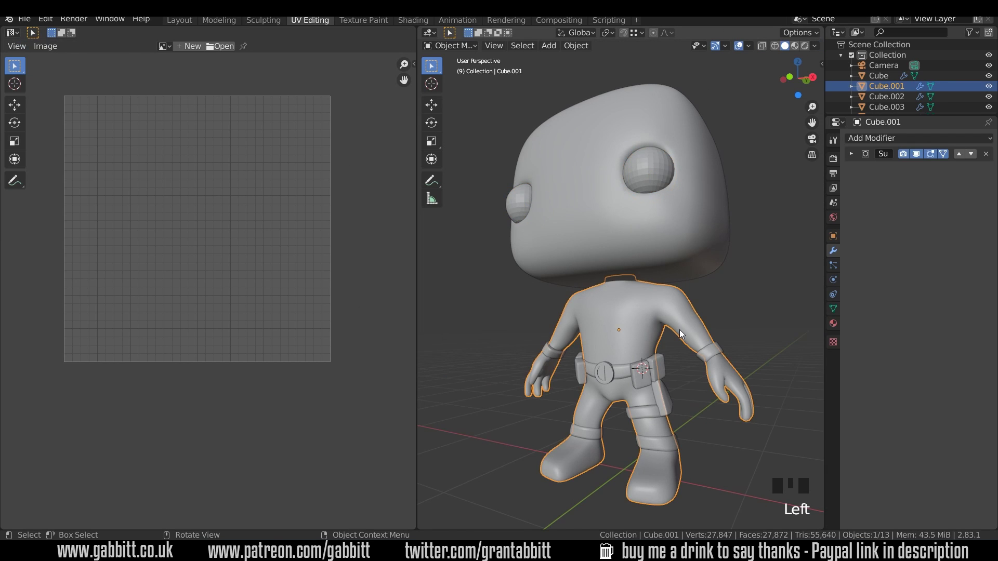
key("Tab")
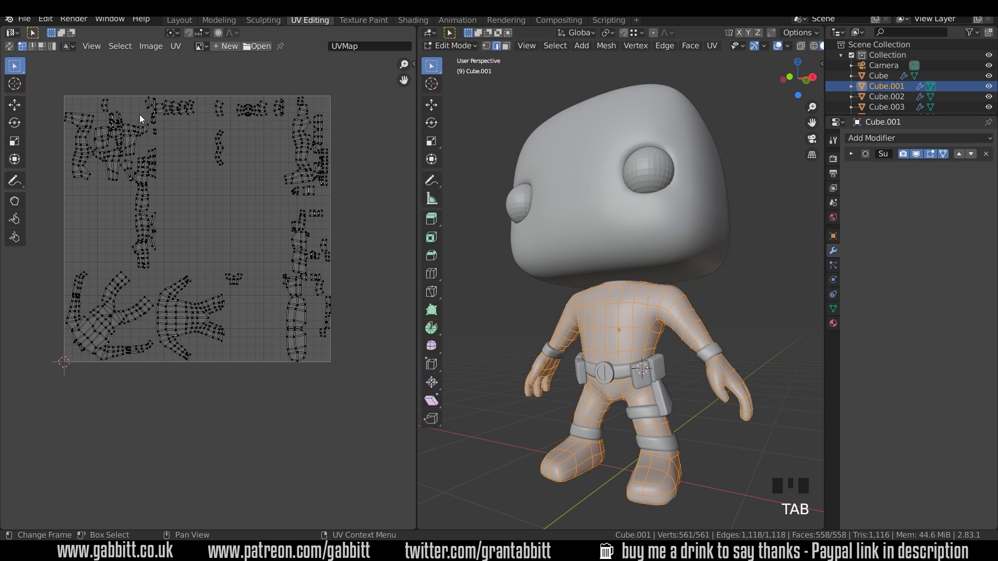
Mark seams on the edge loops around both shoulders, where the arms join the torso.
middle_click_drag(714, 399, 650, 365, "shift")
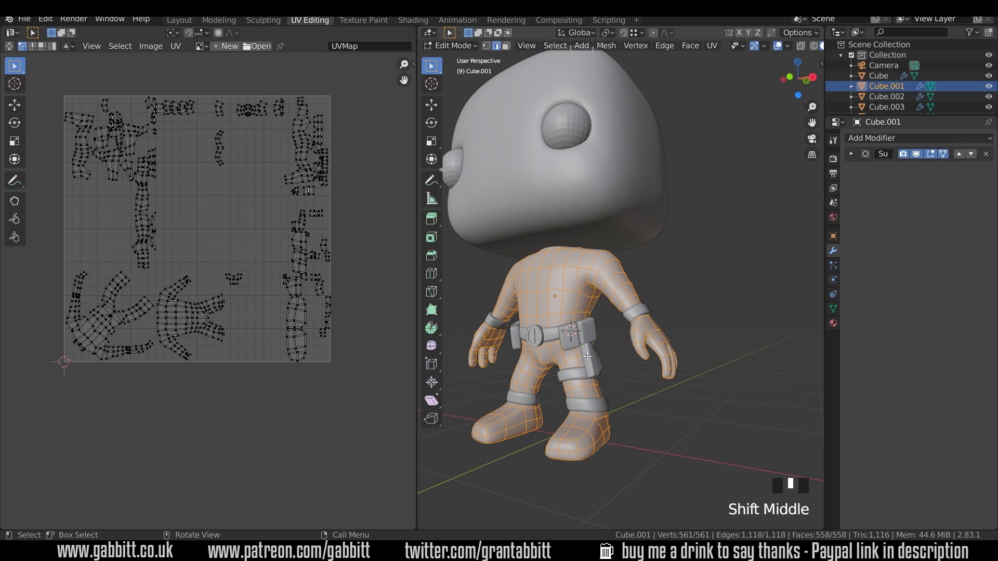
middle_click_drag(598, 329, 629, 304)
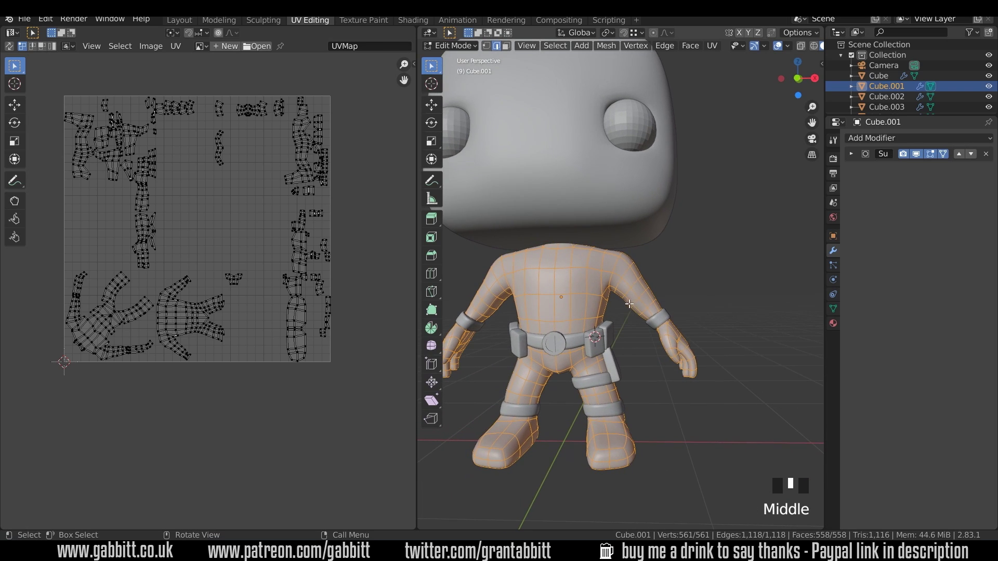
left_click(618, 267, "alt")
left_click(504, 268, "alt+shift")
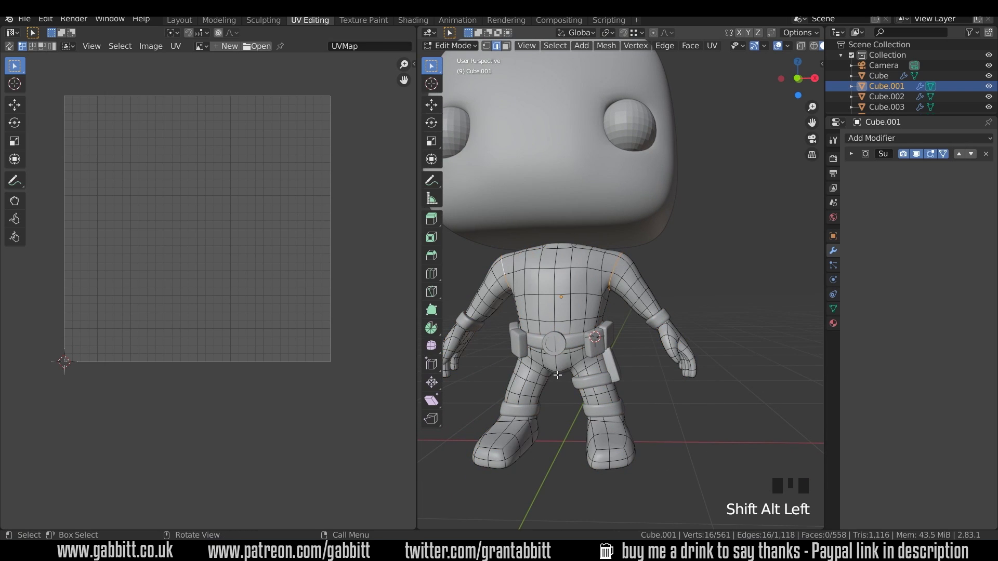
middle_click_drag(540, 366, 559, 362)
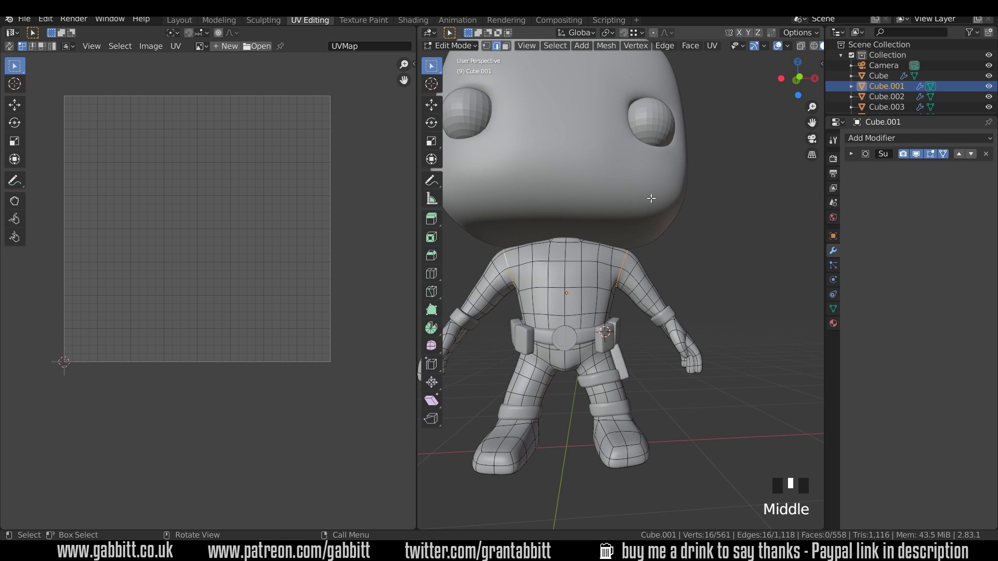
key("ctrl+e")
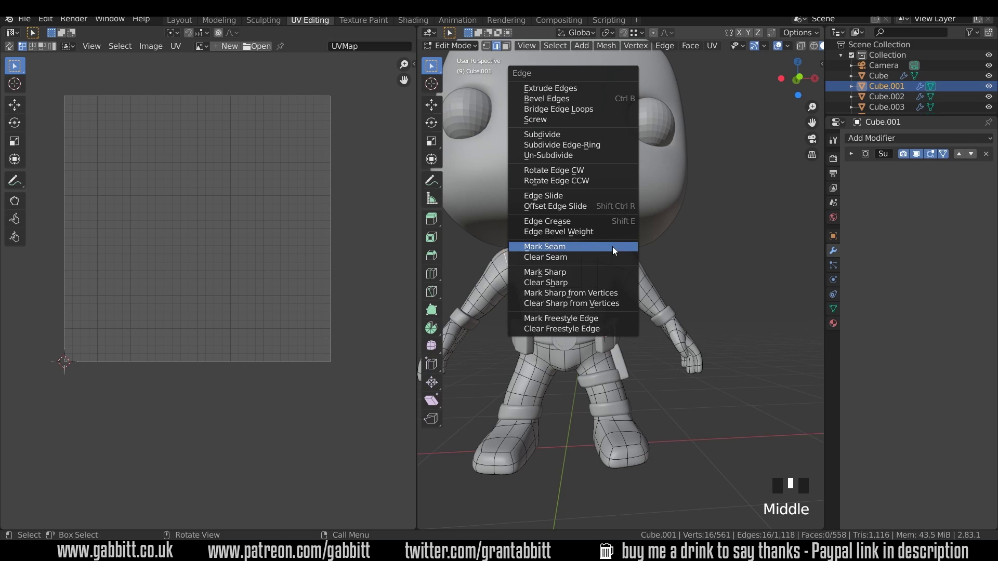
left_click(612, 247)
Mark a seam on the edge loop running around the waist at the belt.
middle_click_drag(598, 325, 597, 333)
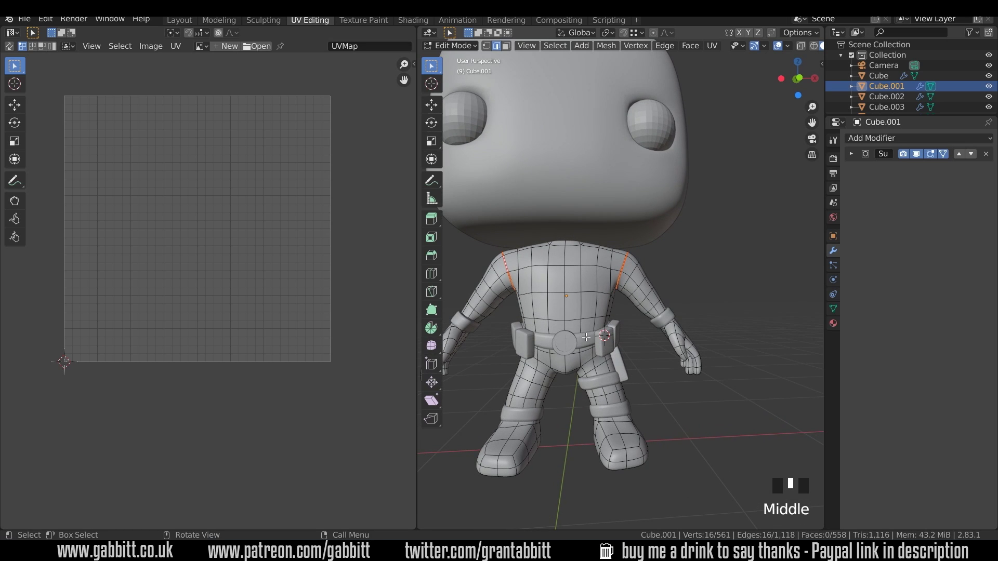
left_click(591, 338, "alt")
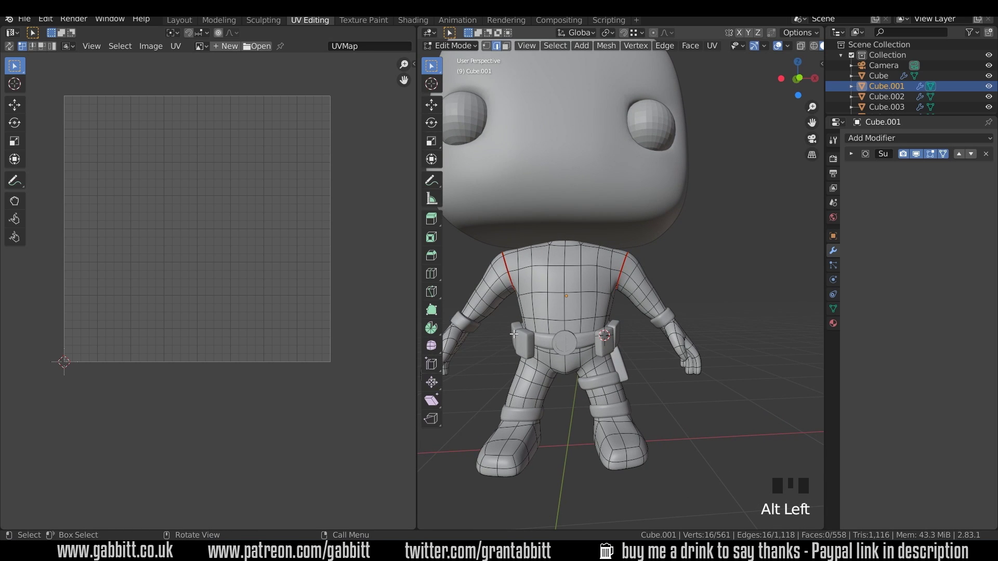
middle_click_drag(632, 333, 553, 325)
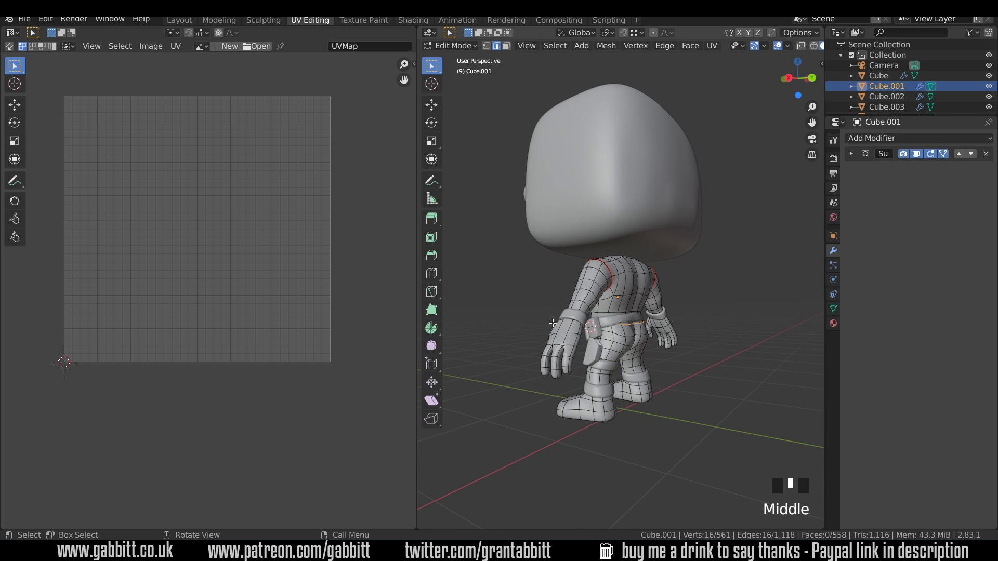
key("ctrl+e")
left_click(634, 325)
Mark seams on the edge loops around both ankles, just above the feet.
middle_click_drag(627, 335, 582, 331)
middle_click_drag(664, 322, 286, 399)
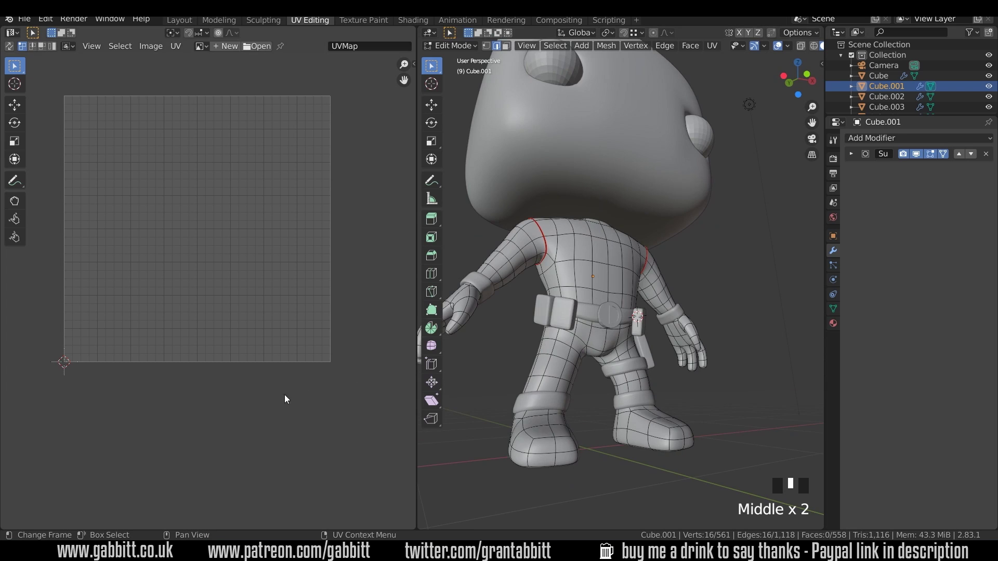
left_click(639, 412, "alt")
left_click(635, 412, "alt+shift")
left_click(552, 418, "alt+shift")
left_click(517, 416, "alt+shift")
middle_click_drag(517, 416, 690, 430)
key("ctrl+e")
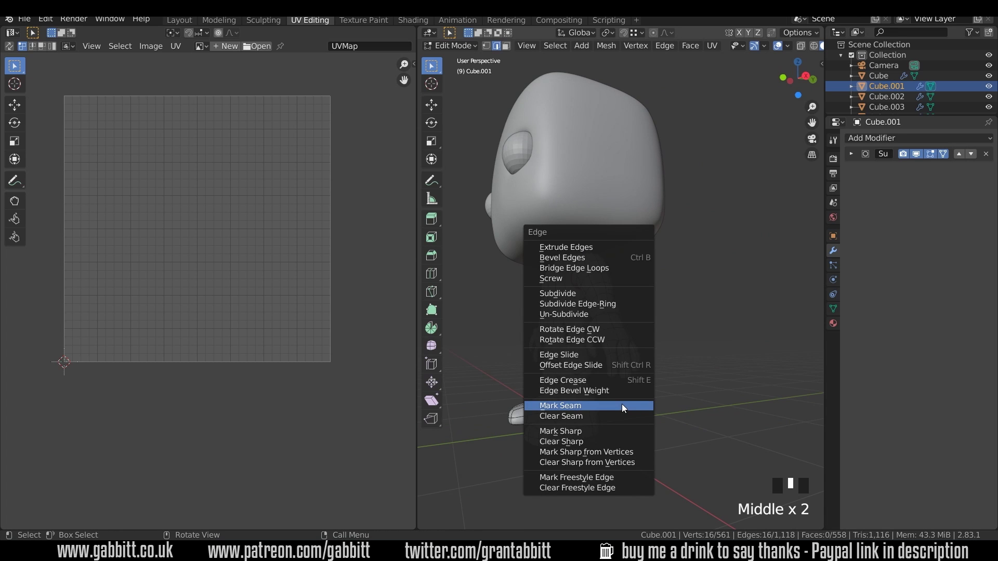
left_click(621, 404)
Mark a seam along the edge loop following the underarms, torso sides and legs, leaving out its edges on the feet.
middle_click_drag(622, 403, 507, 398)
left_click(631, 386, "alt+shift")
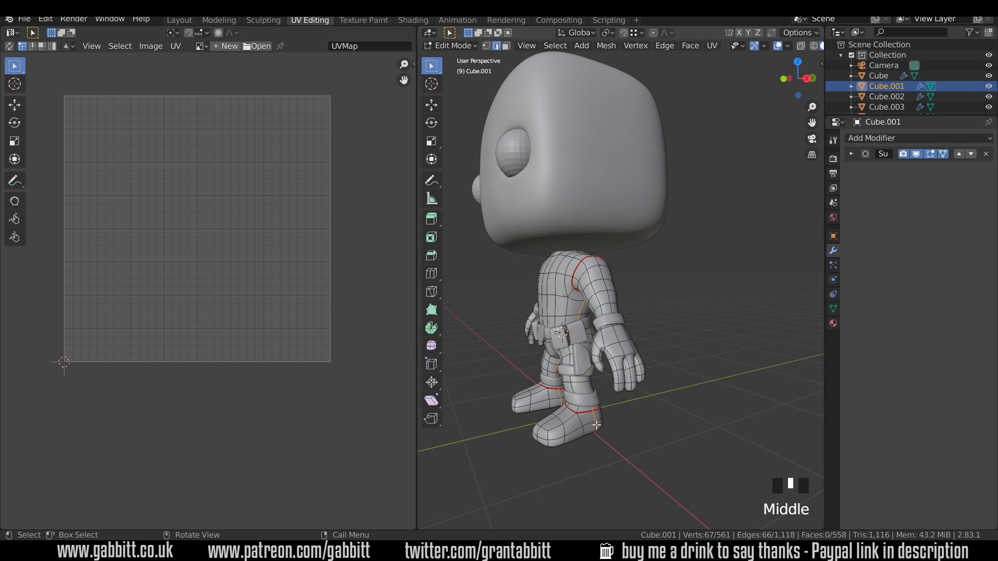
middle_click_drag(580, 317, 671, 281)
middle_click_drag(577, 387, 635, 371)
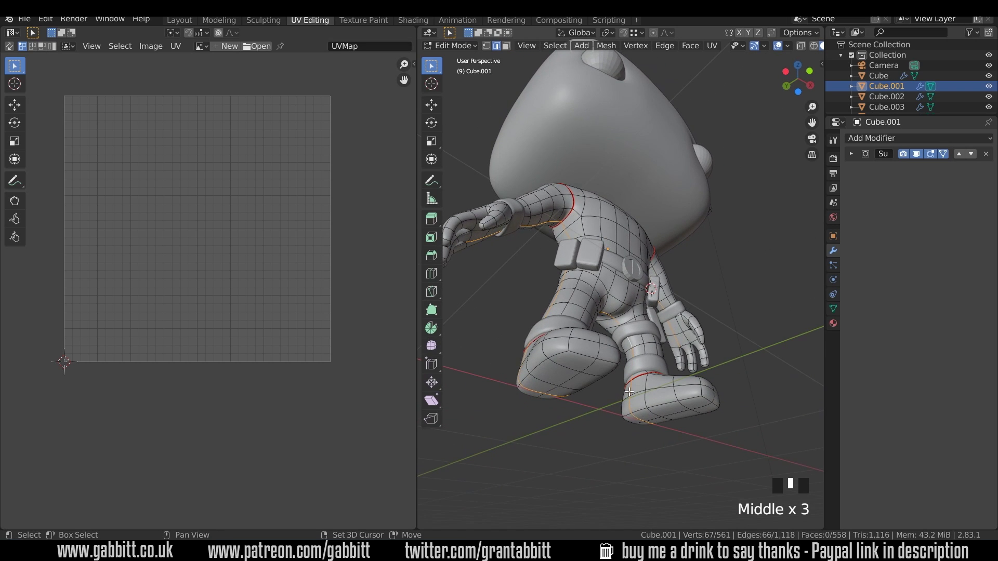
key("c")
mouse_move(630, 391)
middle_mouse_down()
mouse_move(657, 425)
mouse_move(583, 439)
middle_mouse_up()
right_click(676, 429)
key("c")
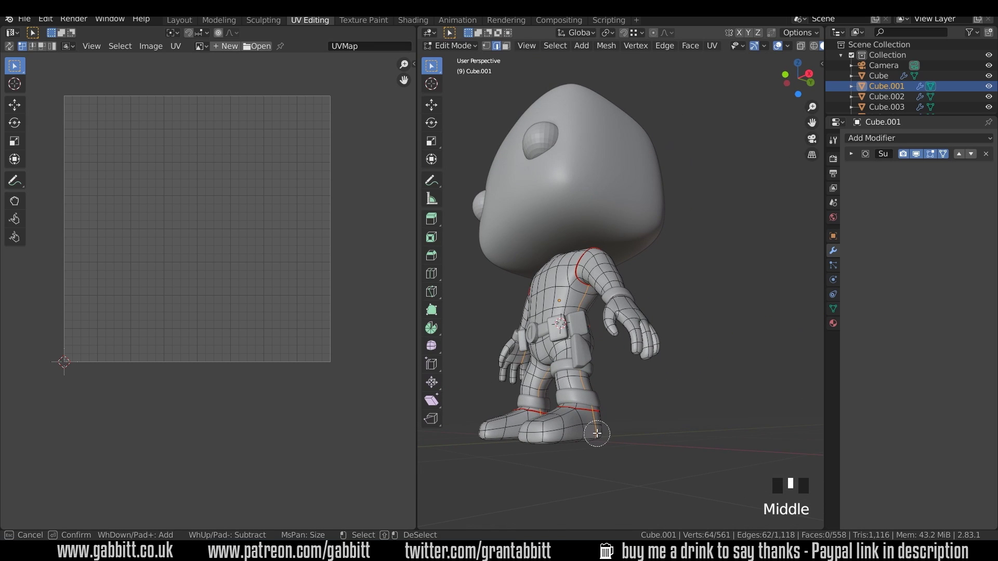
middle_click(597, 433)
right_click(597, 432)
mouse_move(491, 449)
middle_mouse_down()
mouse_move(531, 446)
mouse_move(615, 403)
mouse_move(625, 422)
middle_mouse_up()
key("c")
right_click(625, 422)
mouse_move(749, 406)
middle_mouse_down()
mouse_move(670, 430)
mouse_move(623, 385)
mouse_move(614, 322)
middle_mouse_up()
key("ctrl+e")
left_click(665, 420)
Mark a seam along the outer edge loop of the character's left arm, from the shoulder onto the back of the hand.
scroll(614, 321, "up", 2)
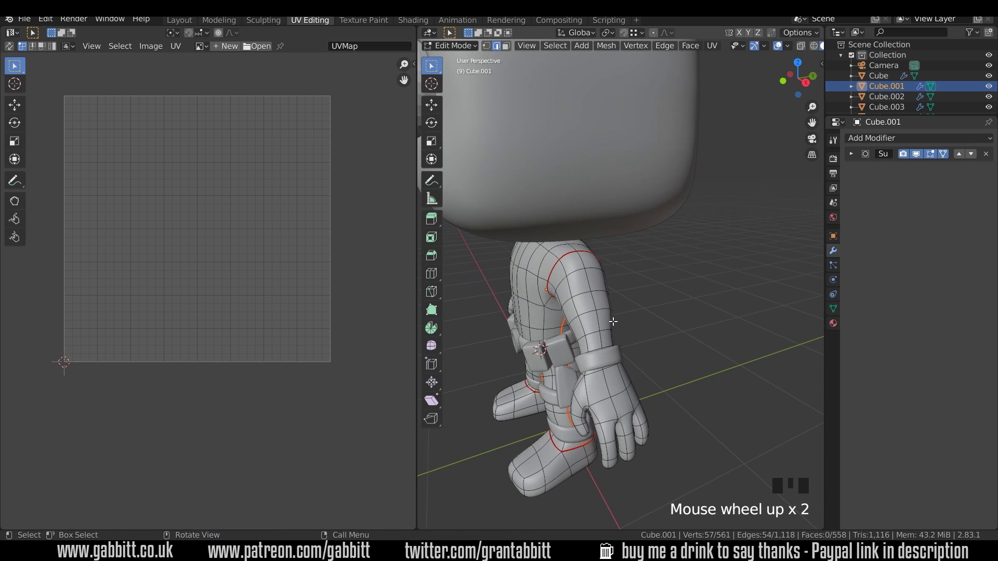
left_click(591, 287, "alt")
middle_click_drag(624, 320, 618, 296)
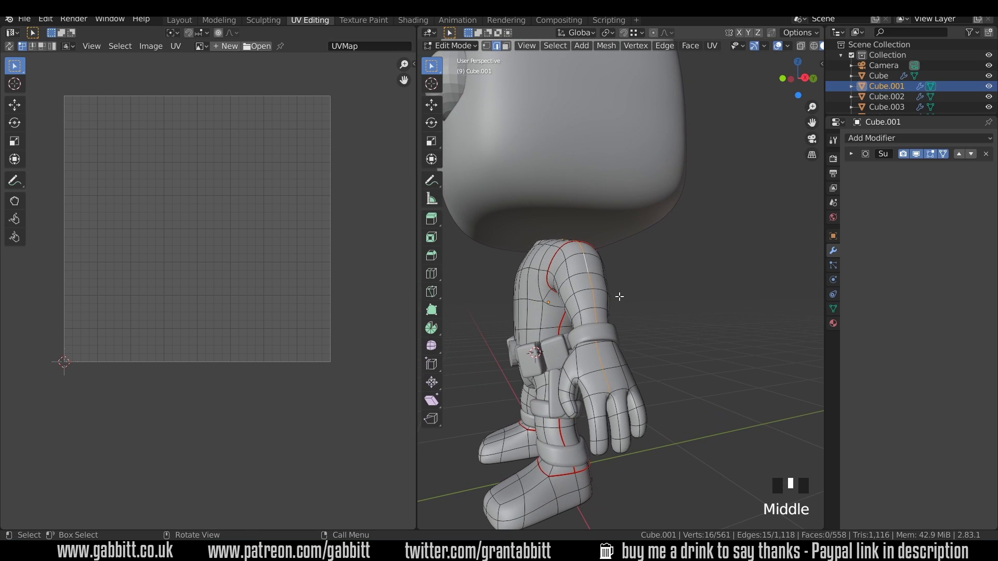
key("ctrl+e")
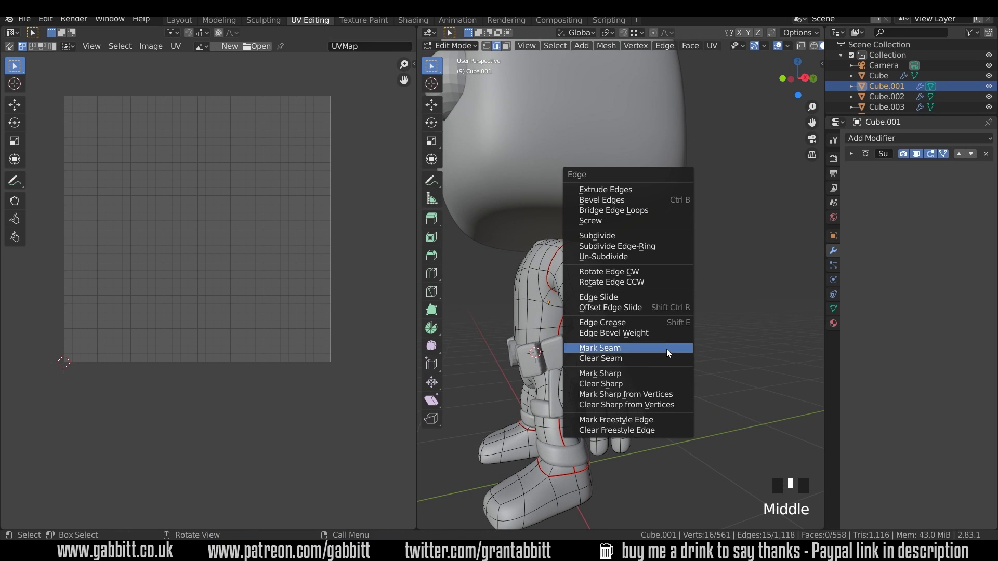
left_click(666, 349)
Mark the matching seam along the outer edge loop of the character's right arm, down to the back of the hand.
middle_click_drag(668, 350, 704, 379)
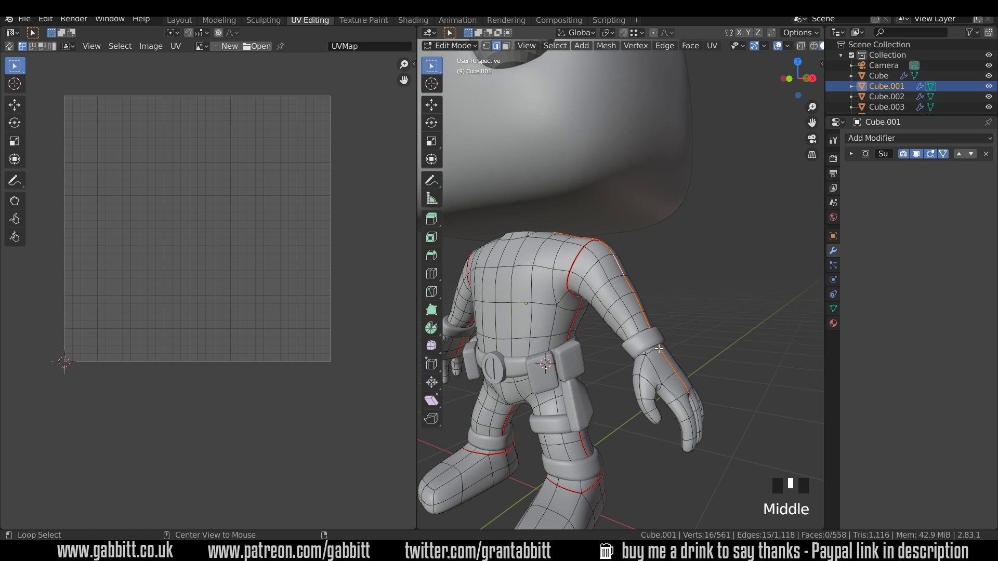
left_click(660, 348, "alt")
left_click(659, 348, "alt+shift")
left_click(660, 348, "alt")
middle_click_drag(660, 347, 767, 366)
left_click(531, 291, "alt")
scroll(652, 318, "down", 2)
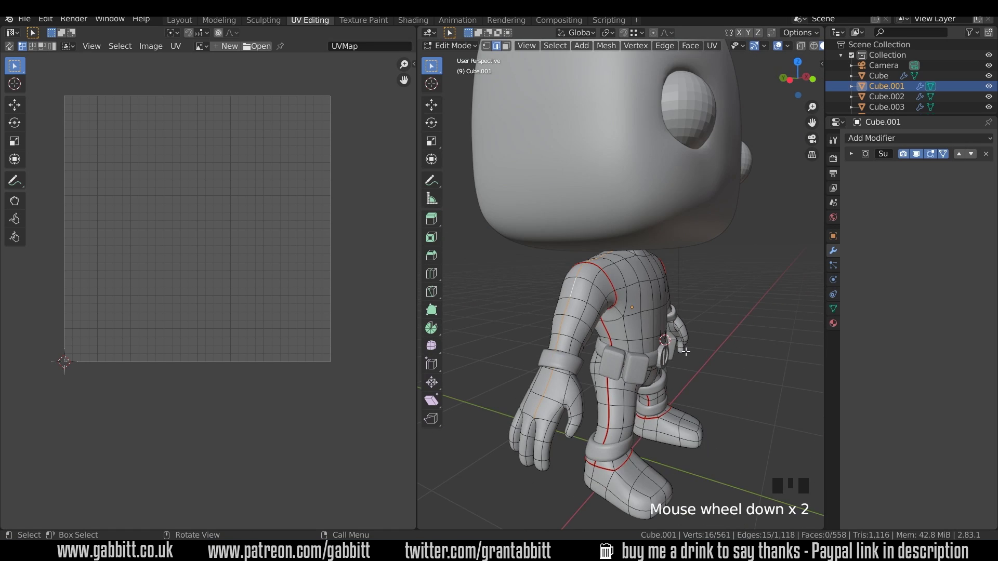
middle_click_drag(686, 353, 643, 357)
key("ctrl+e")
left_click(644, 357)
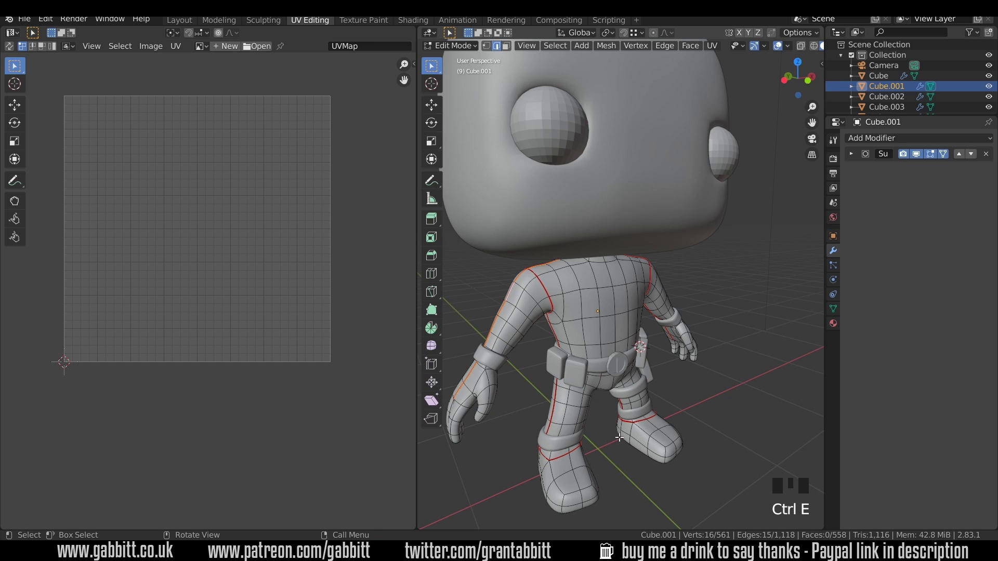
Cut and mirror the body across X with AutoMirror, and place the Mirror modifier above the Subdivision modifier.
middle_click_drag(736, 428, 717, 421)
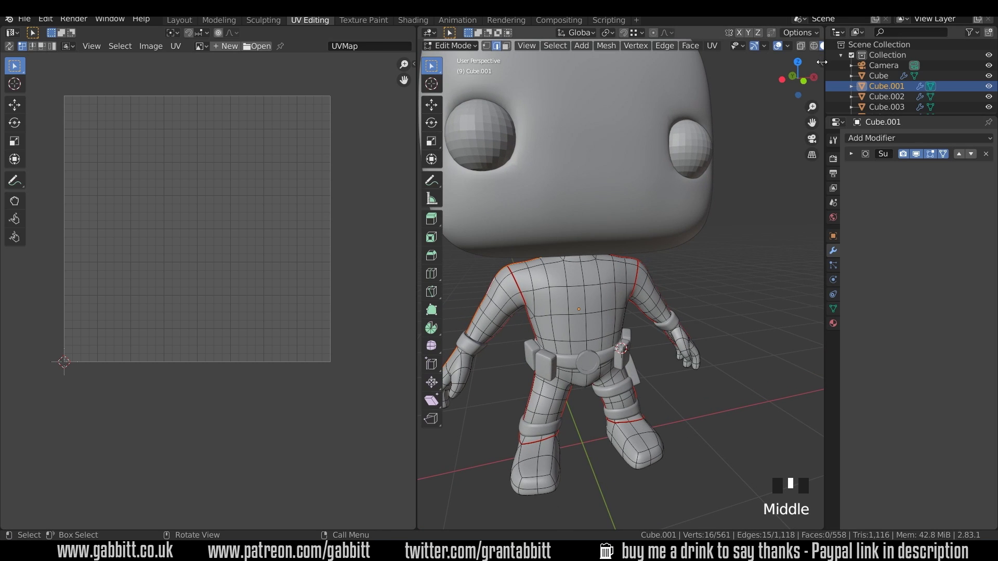
left_click(821, 63)
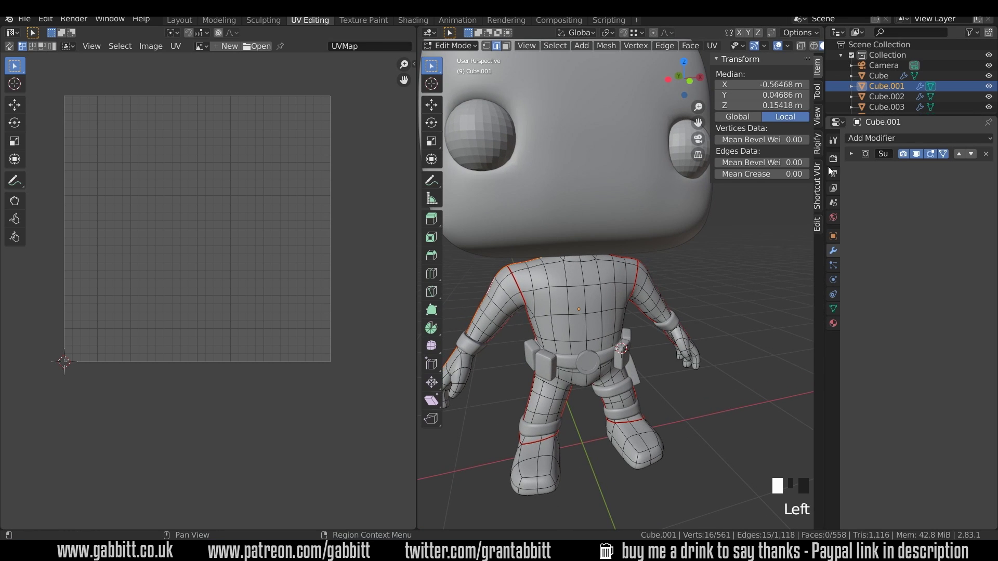
left_click(820, 219)
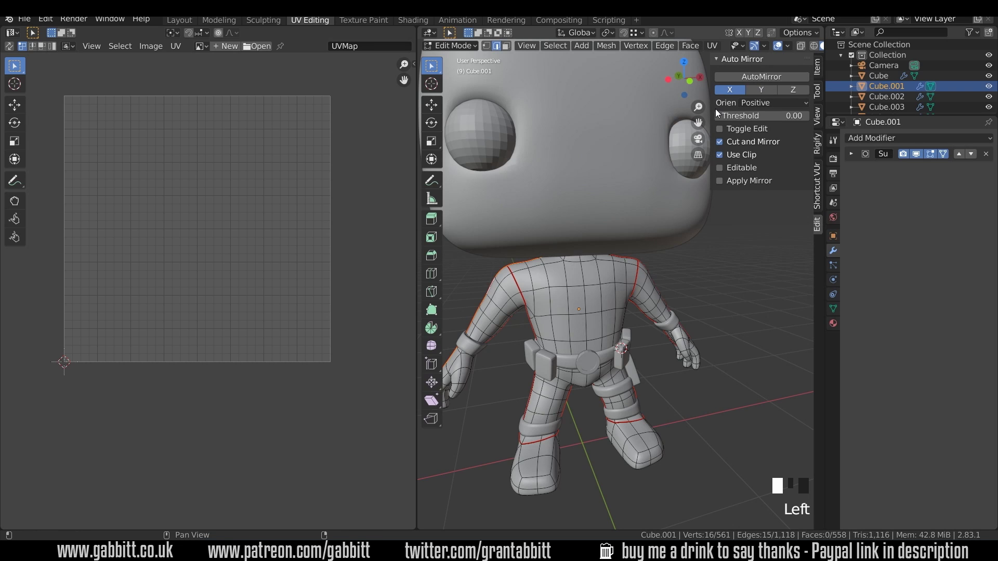
left_click(761, 77)
middle_click_drag(662, 365, 686, 364)
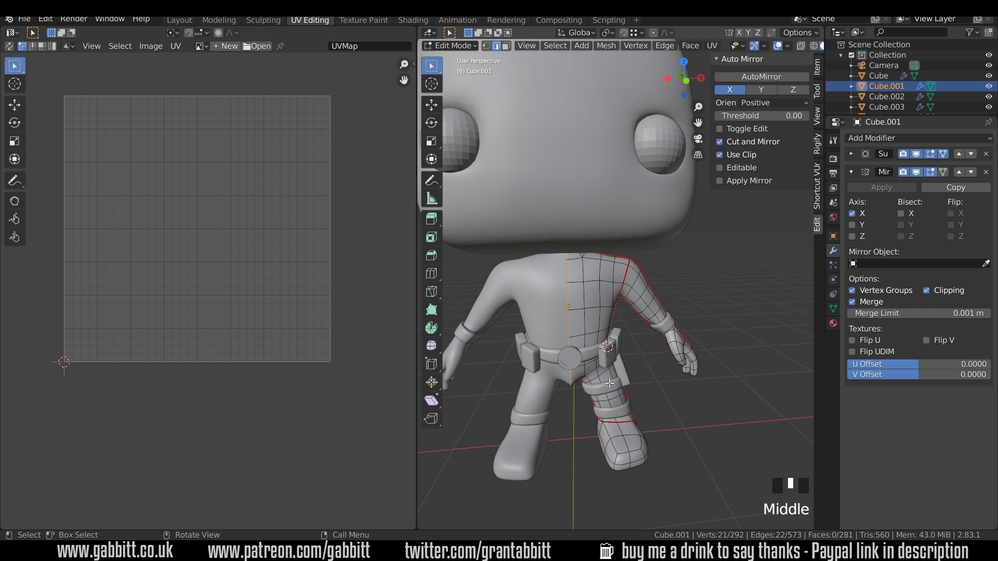
left_click(958, 172)
Isolate the body in local view and mark a seam on the edge loop around the wrist.
middle_click_drag(623, 326, 637, 309, "shift")
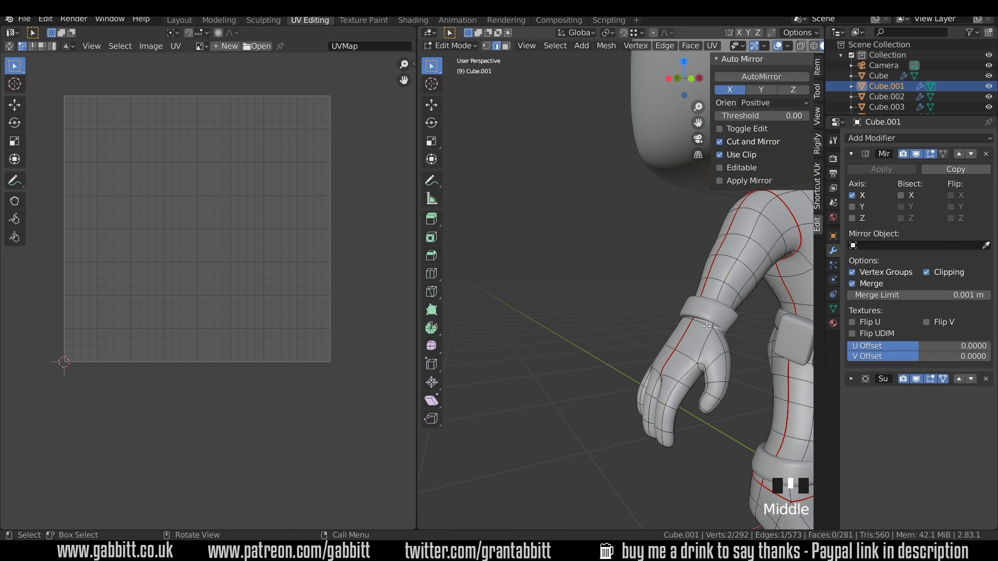
left_click(707, 326, "alt+shift")
mouse_move(706, 326)
middle_mouse_down()
mouse_move(646, 367)
mouse_move(655, 351)
mouse_move(697, 343)
middle_mouse_up()
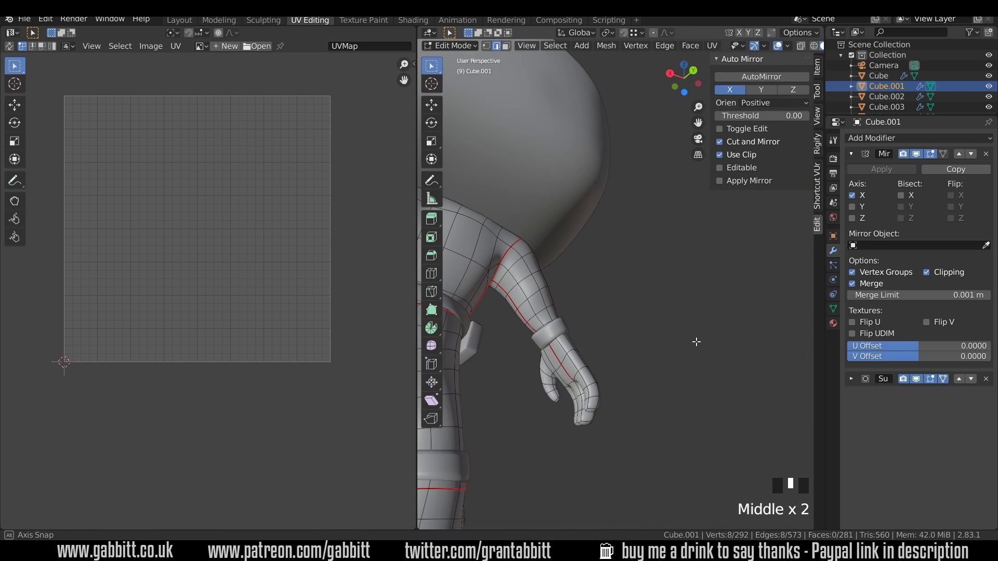
key("KP_Divide")
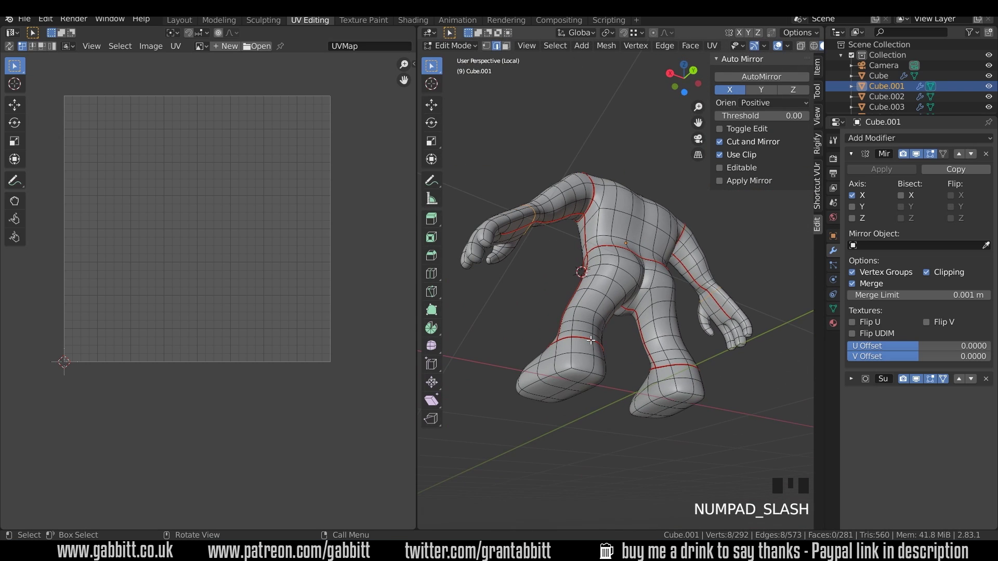
middle_click_drag(714, 318, 552, 345)
key("ctrl+e")
left_click(544, 347)
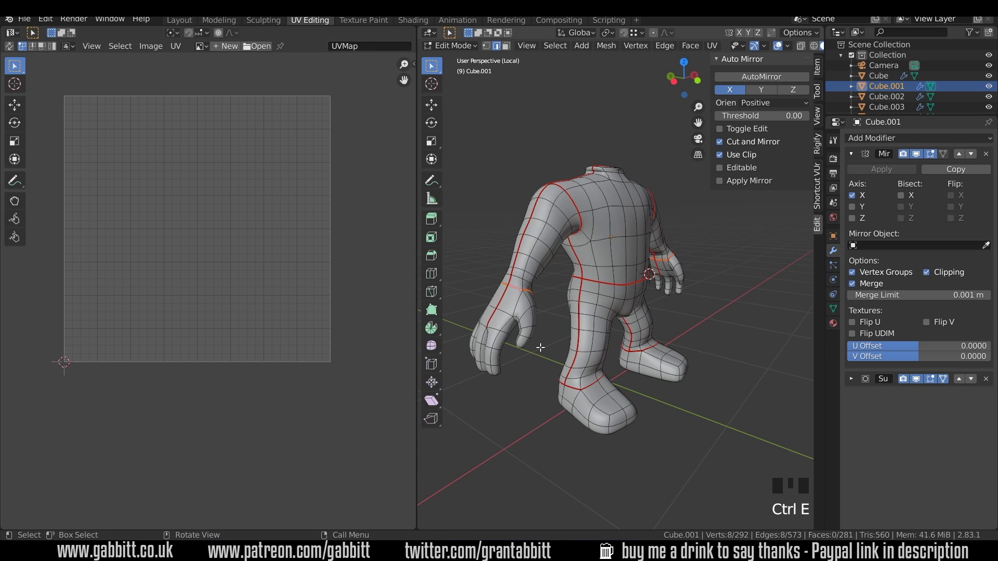
Clear the arm seam from the edges that run past the wrist loop onto the hand.
left_click(502, 303)
middle_click_drag(502, 303, 520, 295)
left_click(520, 295, "shift")
left_click(546, 296, "shift")
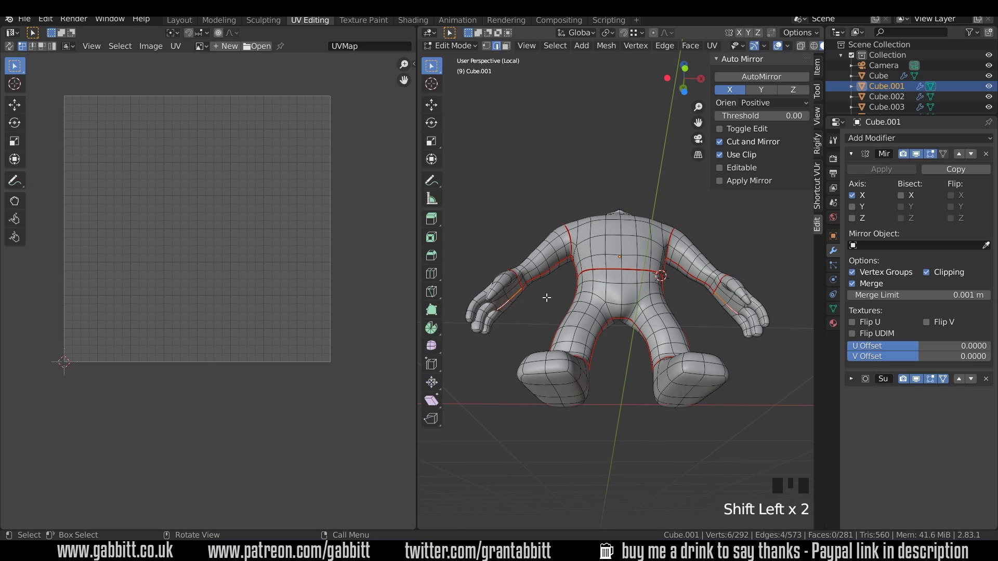
key("ctrl+e")
left_click(535, 300)
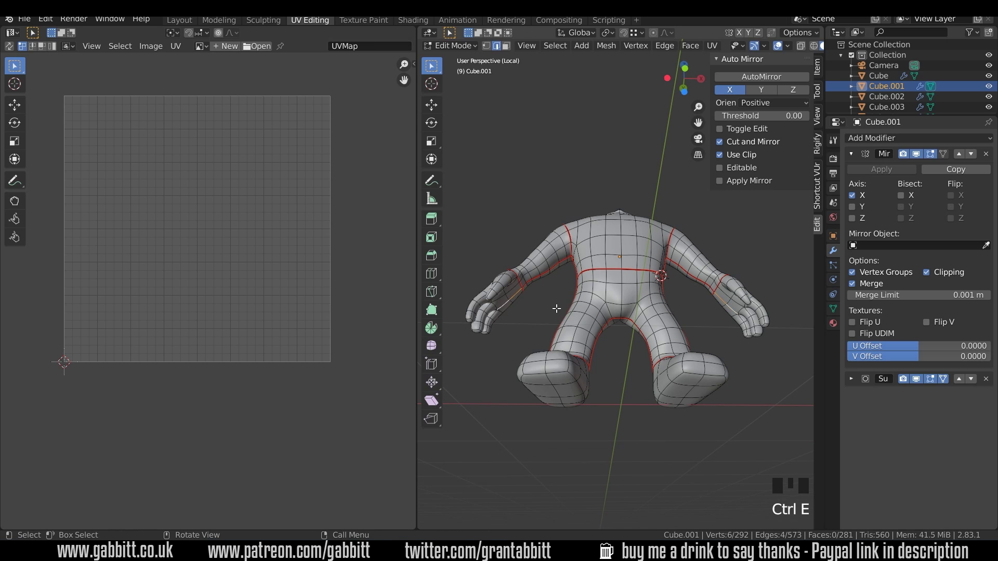
Mark a seam along the edge path running around the sides of the thumb and fingers and back up to the wrist seam.
middle_click_drag(535, 300, 588, 273)
scroll(636, 337, "up", 4)
left_click(586, 273)
mouse_move(603, 310)
middle_mouse_down()
mouse_move(577, 337)
mouse_move(620, 313)
middle_mouse_up()
left_click(575, 338, "ctrl")
left_click(621, 306, "ctrl")
left_click(616, 291, "ctrl")
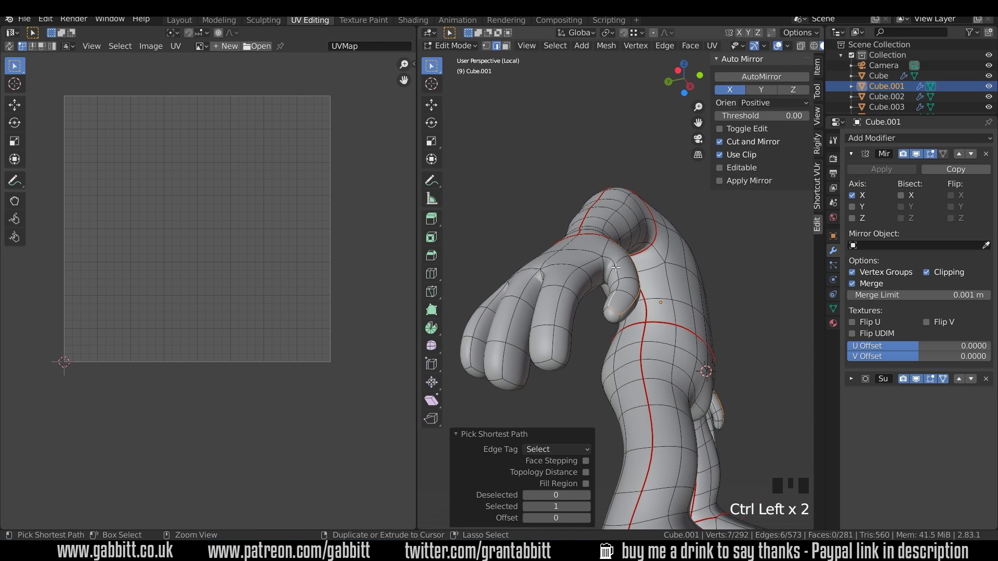
left_click(616, 270, "ctrl")
left_click(610, 262, "ctrl")
left_click(570, 282, "ctrl")
middle_click_drag(558, 332, 608, 341)
left_click(610, 353, "ctrl")
left_click(590, 260, "ctrl")
left_click(566, 339, "ctrl")
left_click(610, 358, "ctrl")
left_click(598, 252, "ctrl")
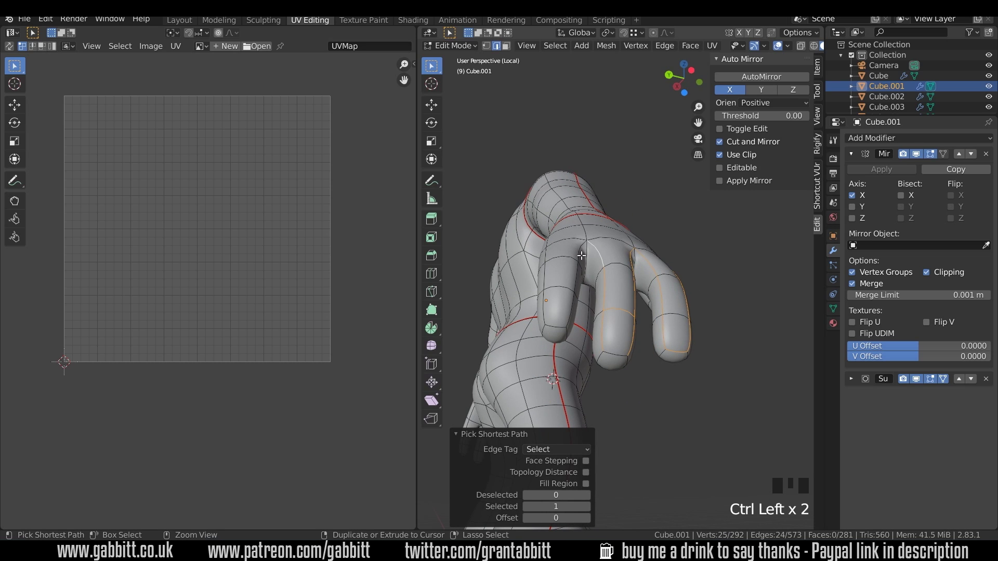
left_click(572, 287, "ctrl")
left_click(555, 326, "ctrl")
left_click(574, 309, "ctrl")
middle_click_drag(574, 309, 601, 333)
left_click(597, 263, "ctrl")
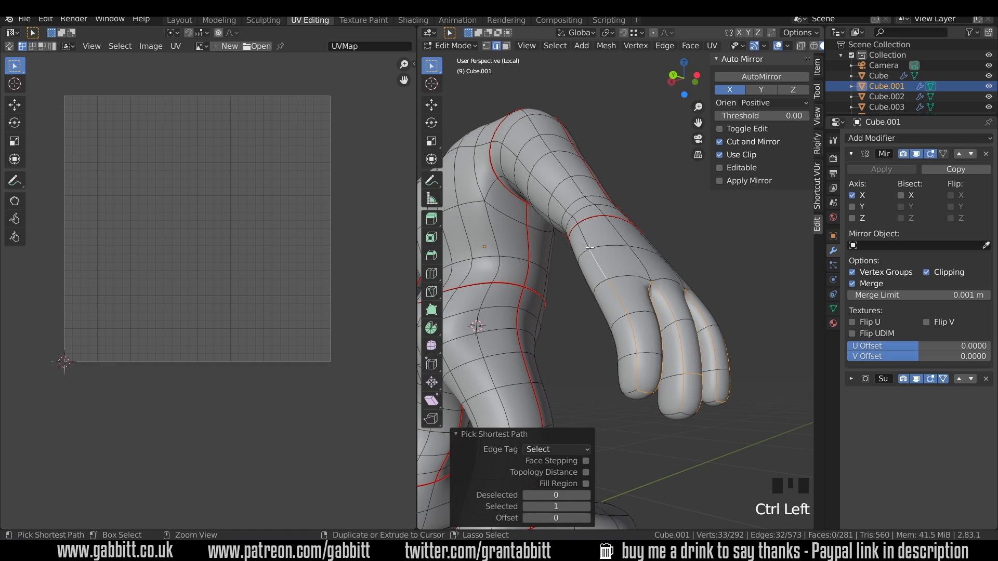
left_click(584, 238, "ctrl")
middle_click_drag(605, 295, 633, 302)
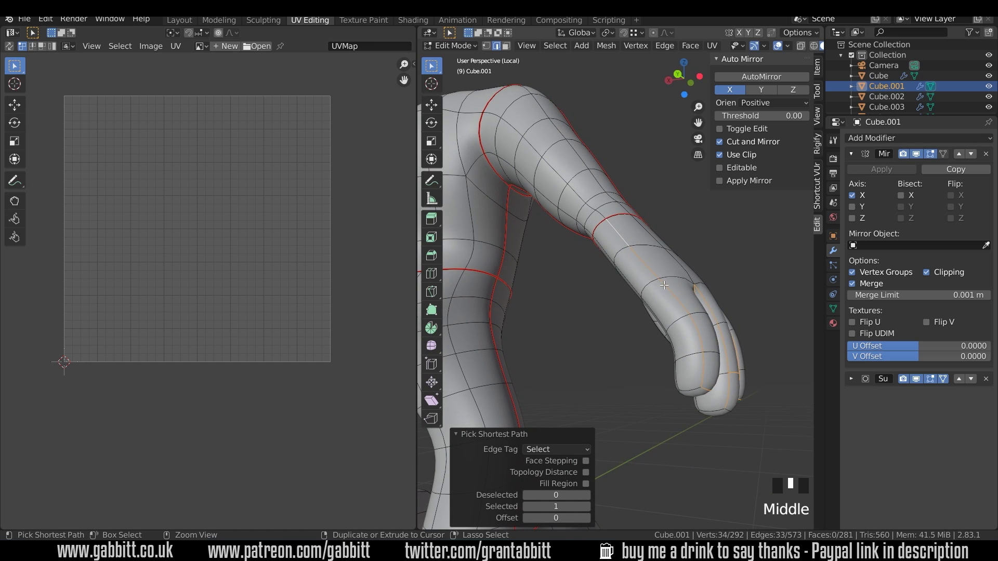
key("ctrl+e")
left_click(643, 276)
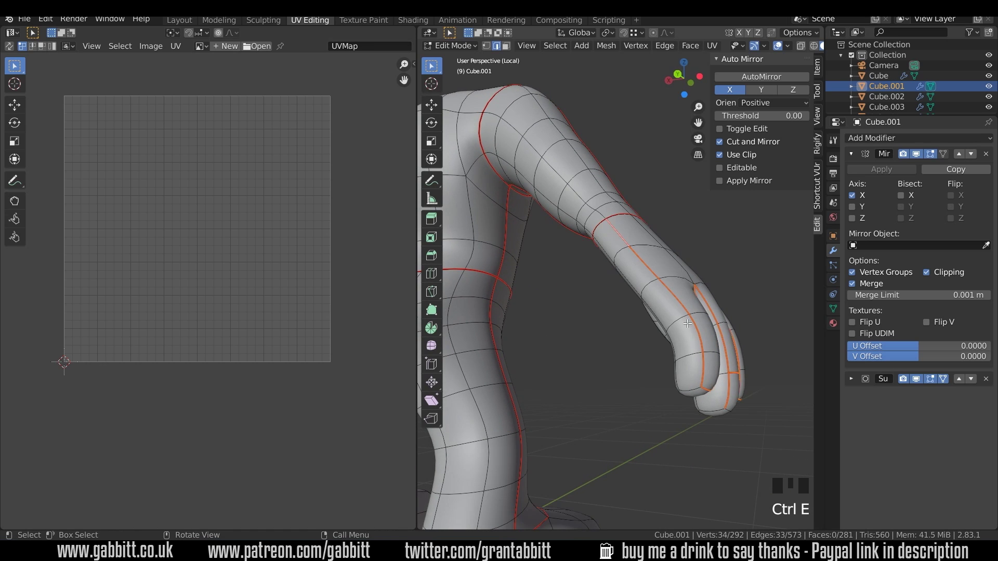
Inspect the crease on top of the neck and try sliding the vertices on its centre line along their edges.
middle_click_drag(644, 275, 623, 296)
scroll(618, 295, "up", 2)
scroll(618, 295, "up", 6)
key("Tab")
middle_click_drag(543, 366, 656, 351, "shift")
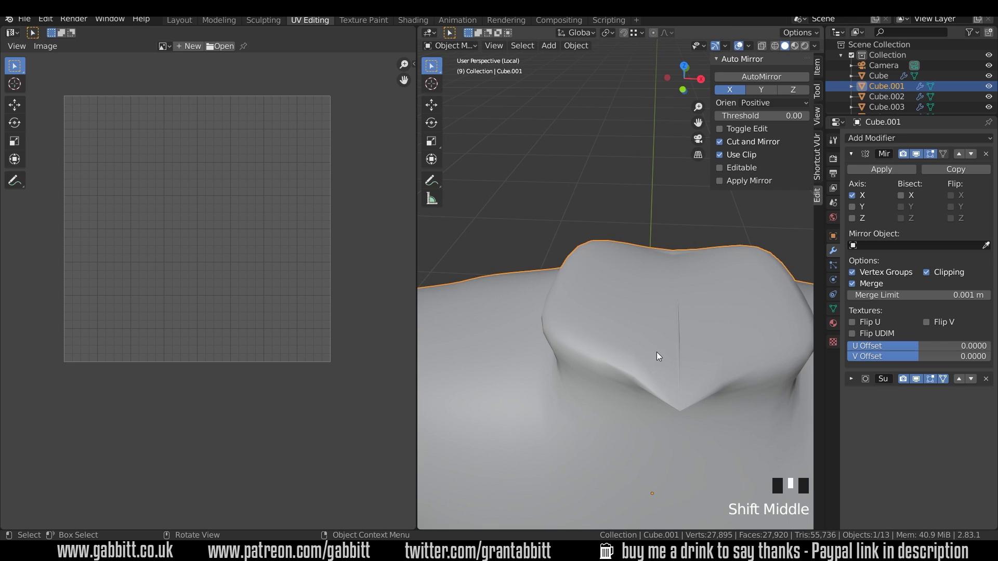
key("Tab")
key("1")
left_click(686, 410)
middle_click_drag(687, 409, 646, 389)
key("g")
key("g")
left_click(593, 286)
left_click(592, 286)
key("g")
key("g")
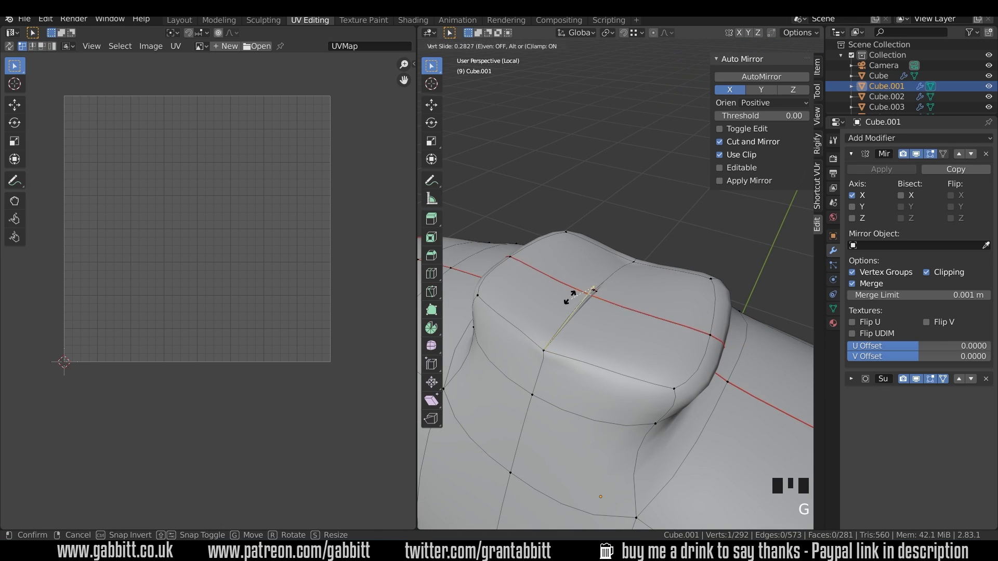
left_click(586, 327)
Delete the two thin faces along the centre crease on top of the neck.
left_click_drag(583, 276, 613, 302)
middle_click_drag(629, 331, 642, 311, "shift")
key("3")
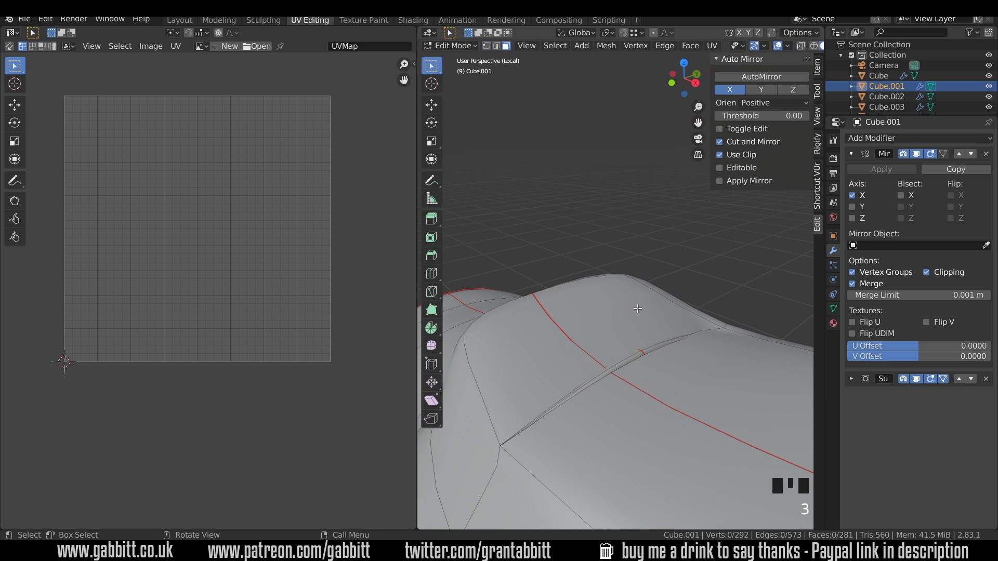
left_click_drag(636, 342, 652, 357)
left_click(651, 360)
left_click(643, 347, "ctrl")
left_click(643, 348, "ctrl")
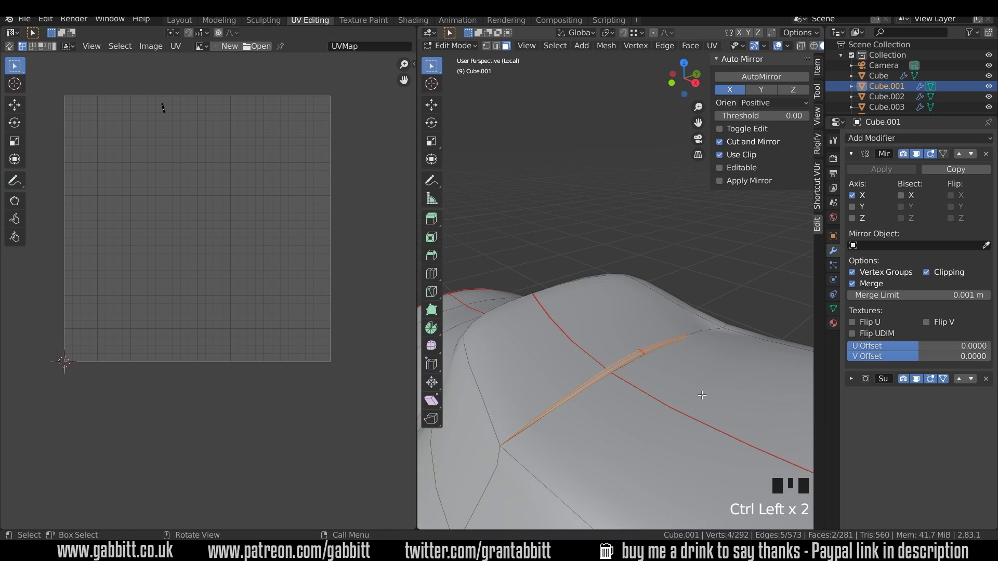
key("Delete")
Select the whole body mesh and turn on Live Unwrap.
middle_click_drag(699, 395, 663, 300)
scroll(676, 366, "down", 7)
key("a")
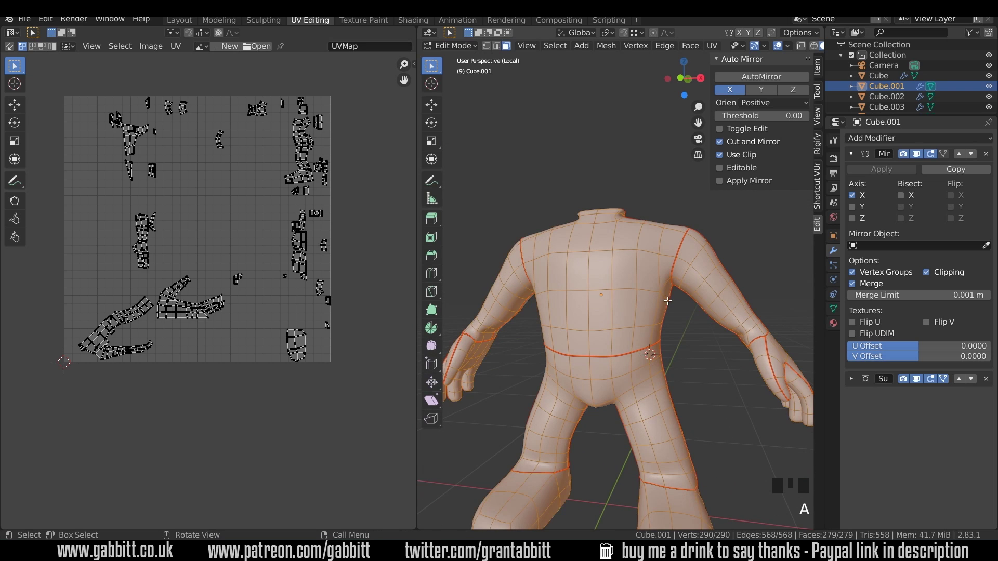
key("u")
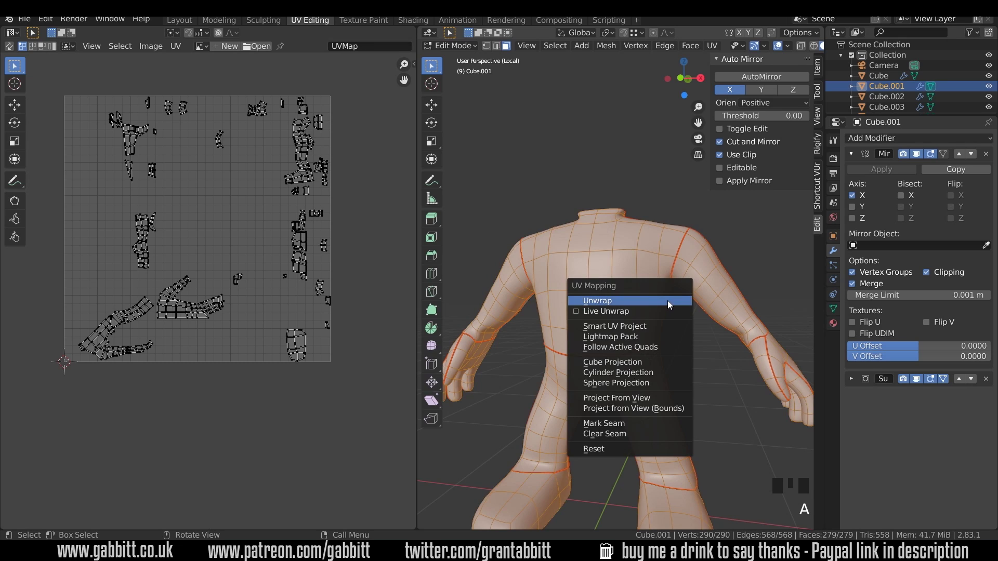
left_click(578, 312)
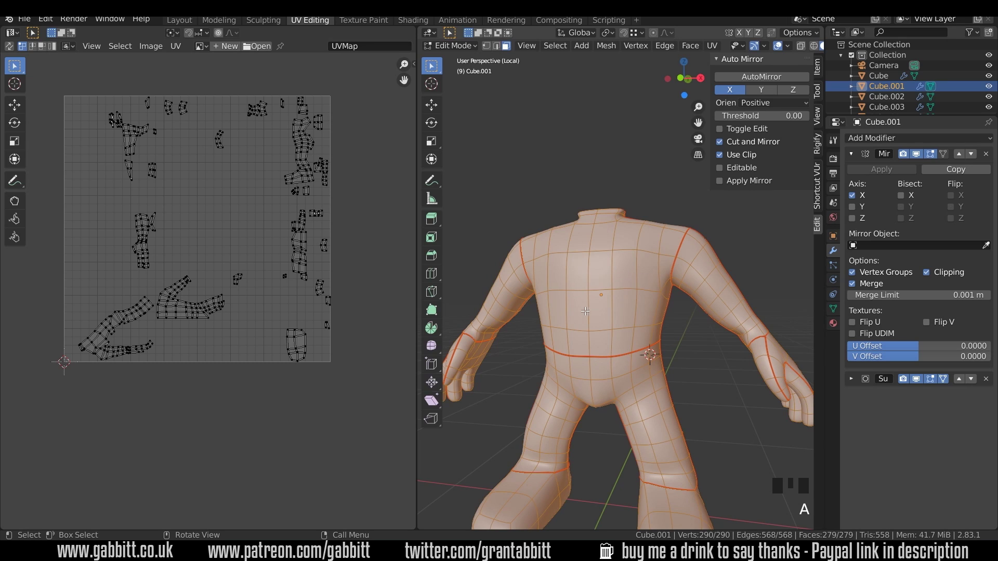
Unwrap the body with the angle-based method and a margin of 0.06.
key("u")
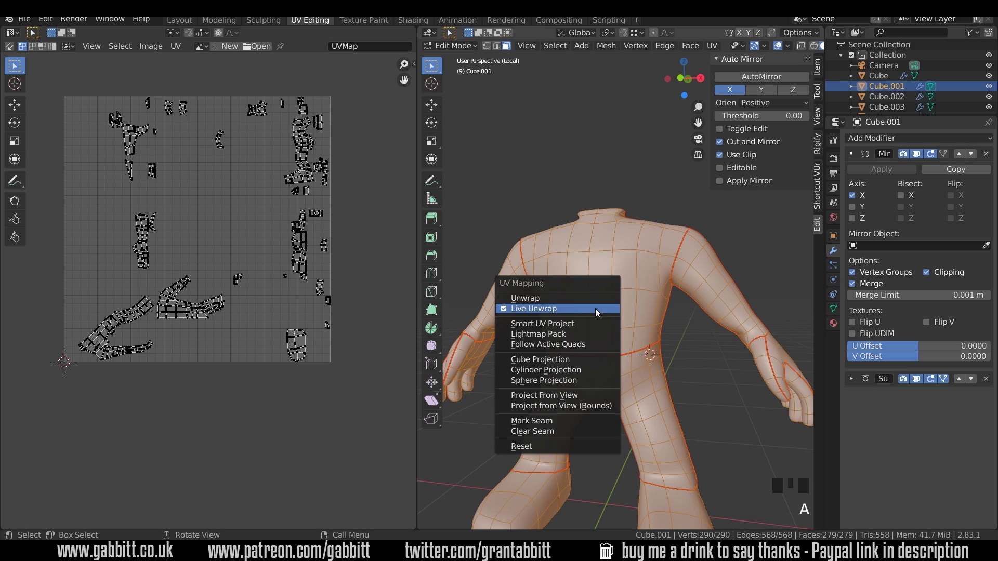
left_click(578, 300)
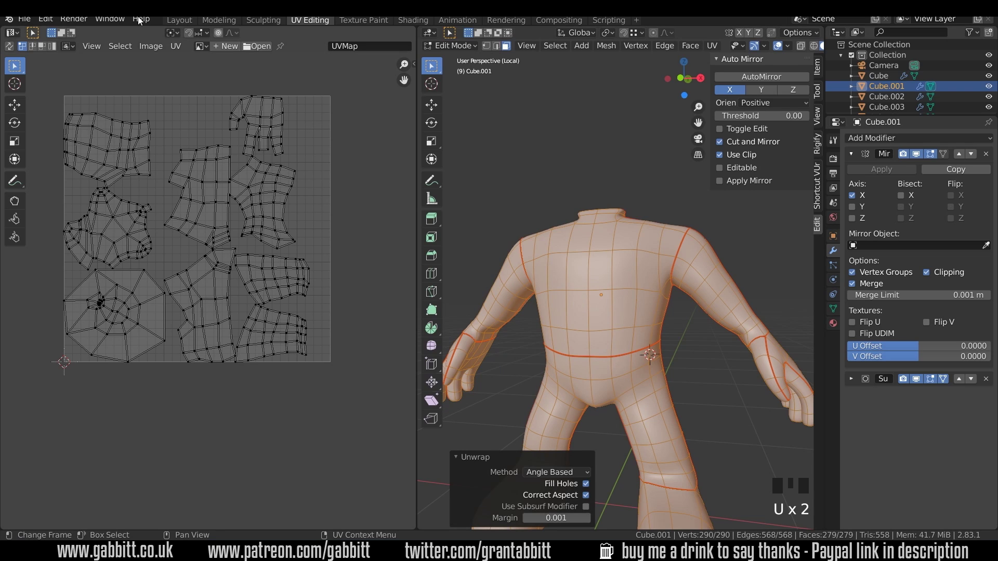
left_click(556, 518)
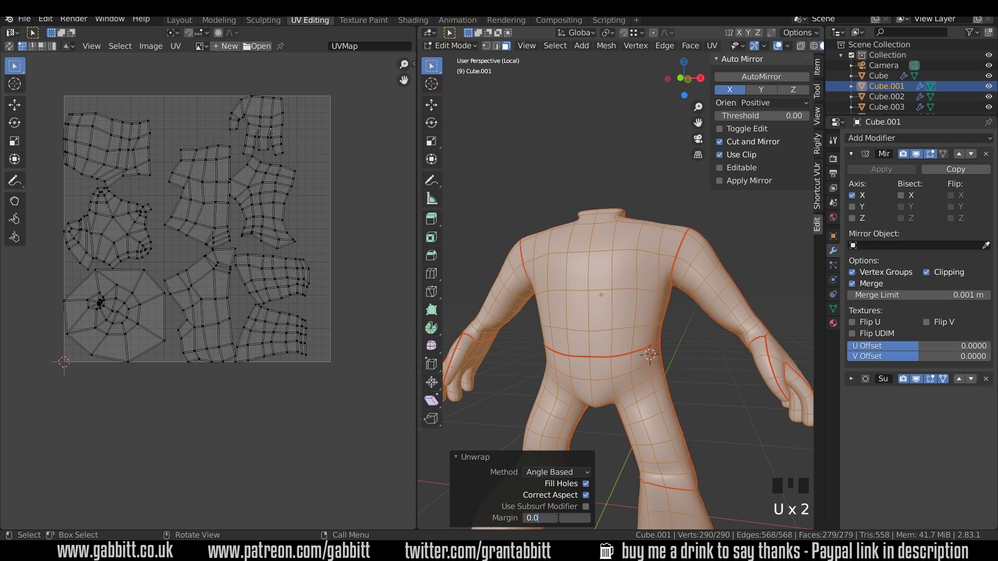
type("6")
key("Return")
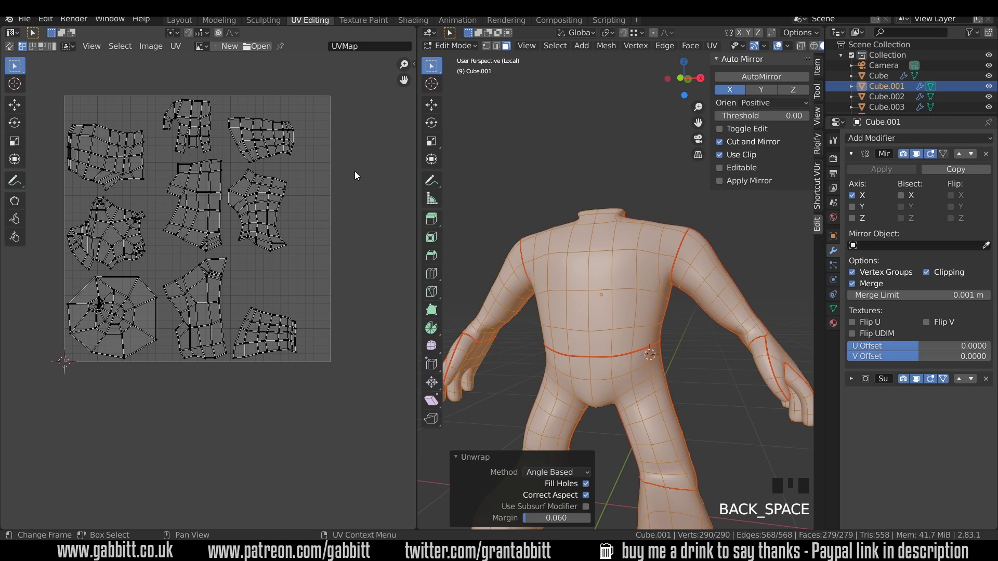
Show the angle-based stretching overlay on the UV islands.
key("n")
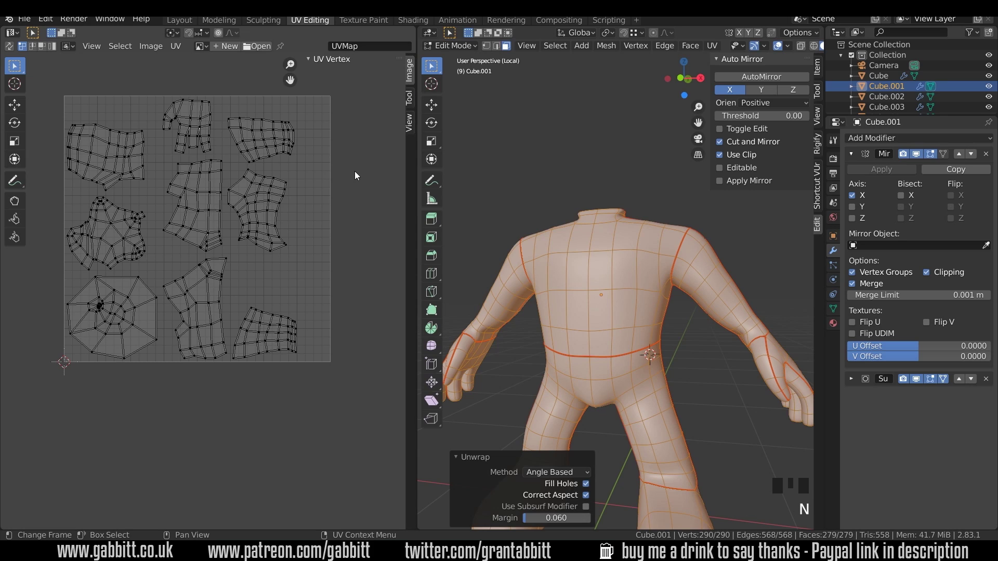
left_click(407, 116)
left_click(316, 89)
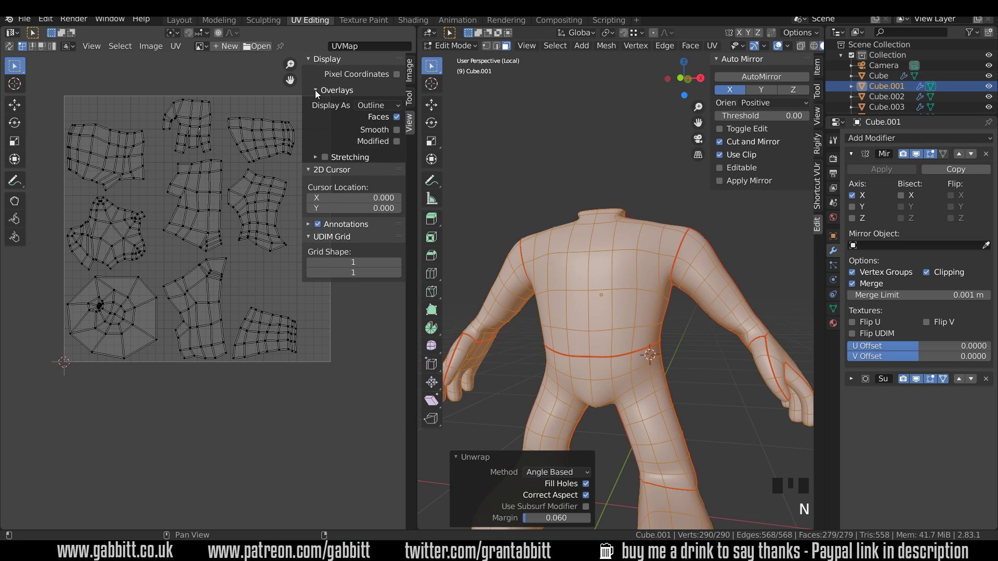
left_click(315, 157)
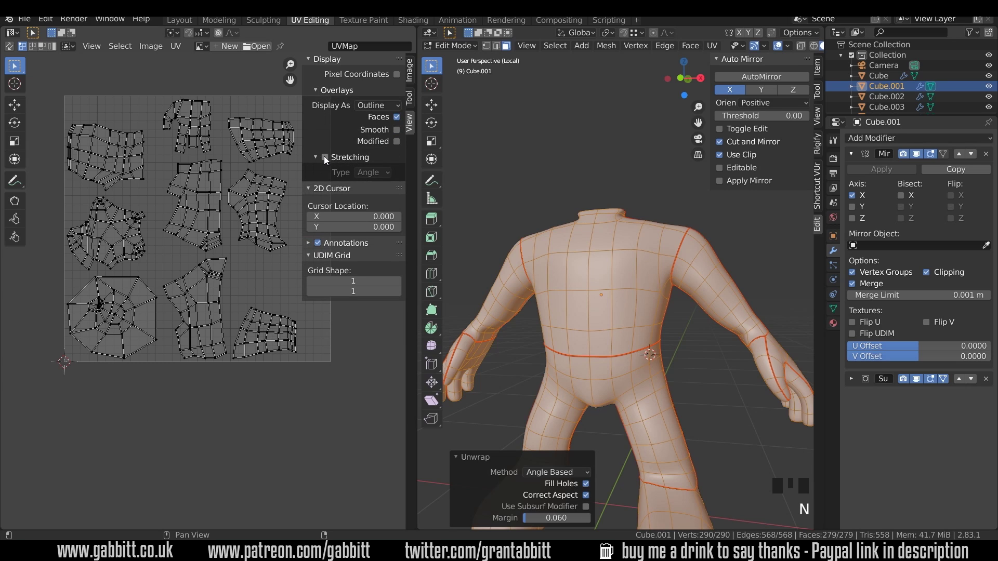
left_click(325, 158)
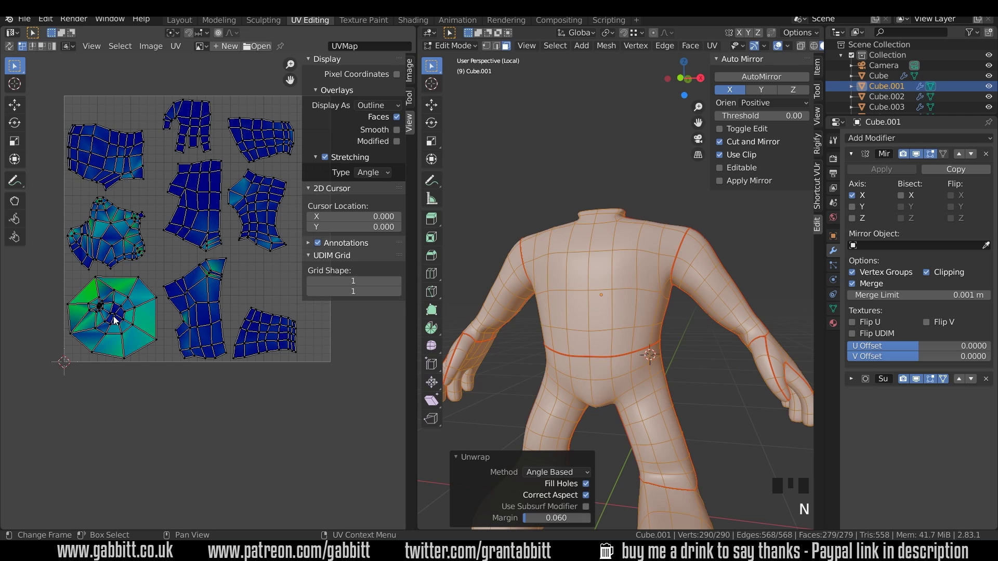
Turn on UV sync selection and select the most stretched octagonal island to locate it on the feet.
left_click(10, 50)
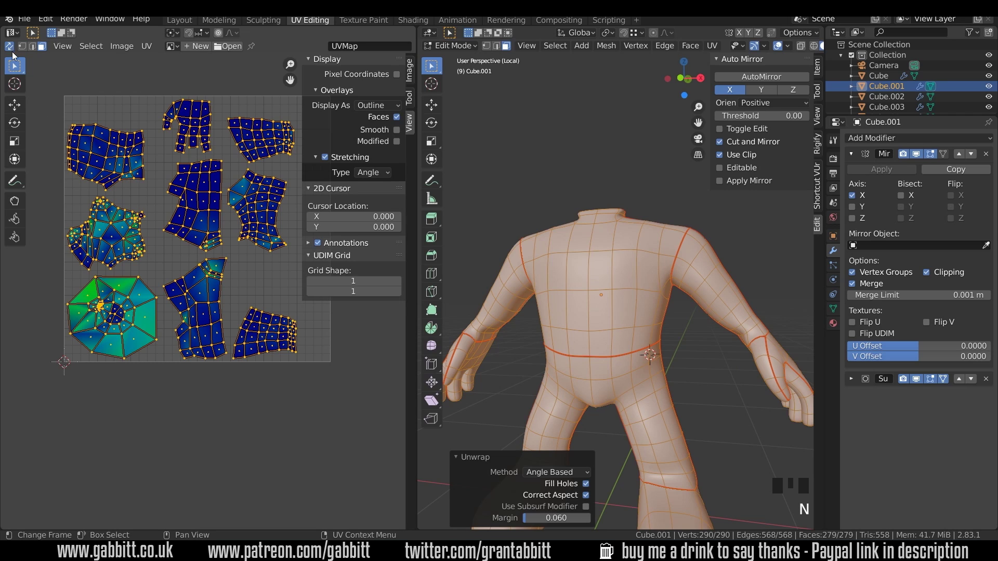
left_click_drag(60, 276, 159, 364)
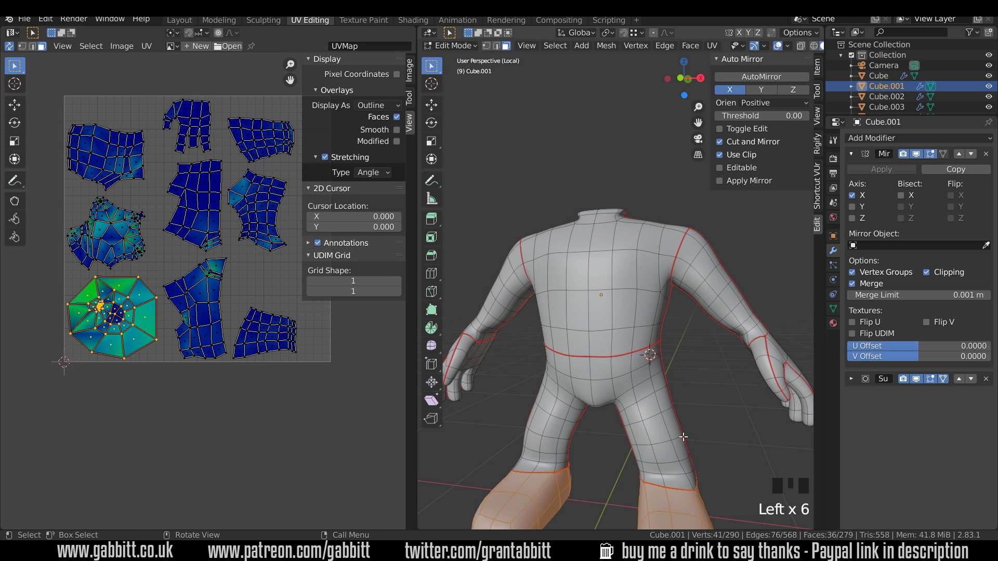
middle_click_drag(678, 478, 591, 323, "shift")
scroll(637, 379, "up", 2)
Mark a seam on the edge loop around the sole of the foot.
key("ctrl+z")
left_click(531, 308, "alt")
mouse_move(531, 307)
middle_mouse_down()
mouse_move(608, 415)
mouse_move(517, 308)
middle_mouse_up()
left_click(580, 299, "alt+shift")
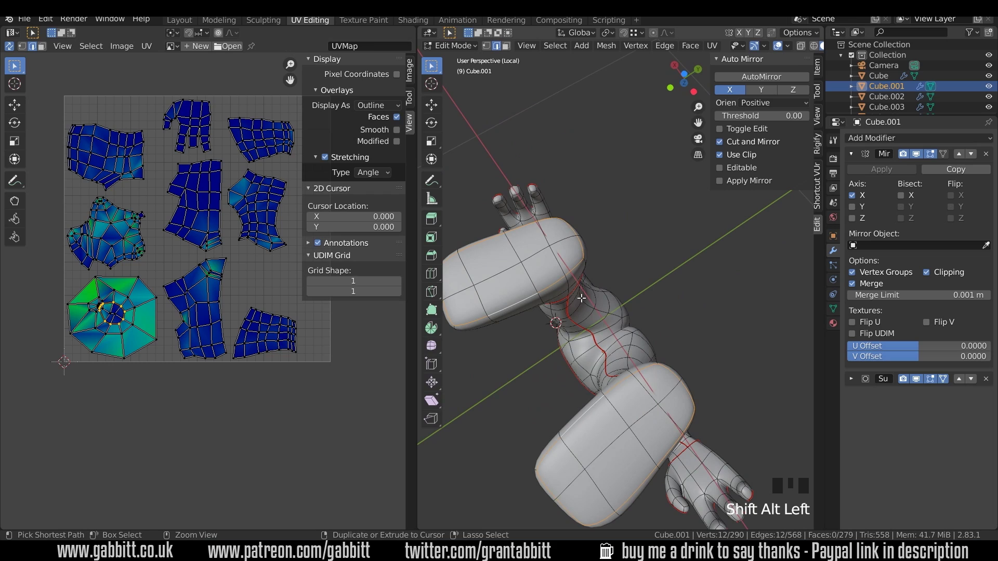
key("ctrl+e")
left_click(580, 299)
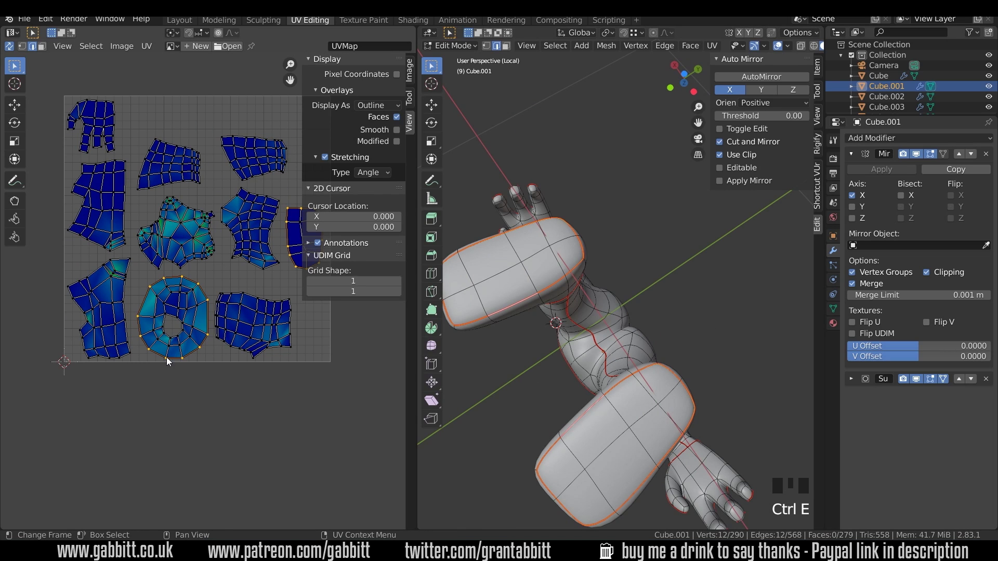
Mark a seam on the two heel edges running from the ankle seam down to the sole seam.
middle_click_drag(244, 242, 211, 323)
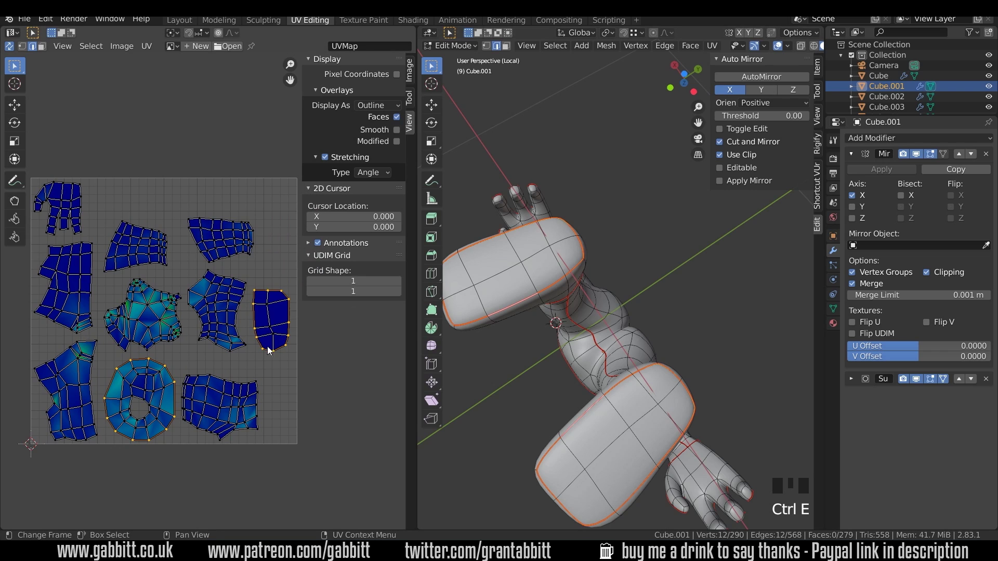
middle_click_drag(541, 228, 575, 345)
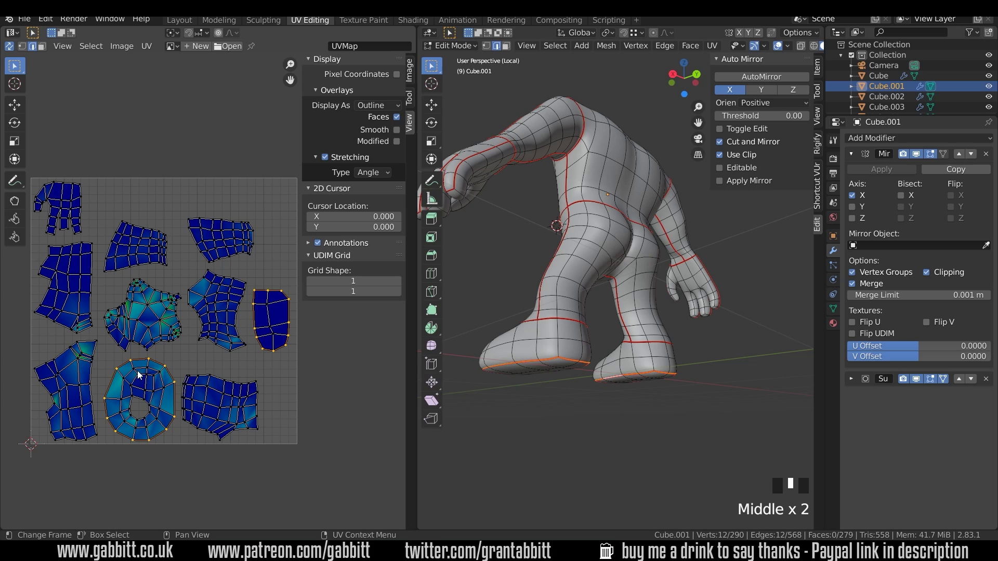
left_click(559, 332)
left_click(563, 346, "shift")
key("ctrl+e")
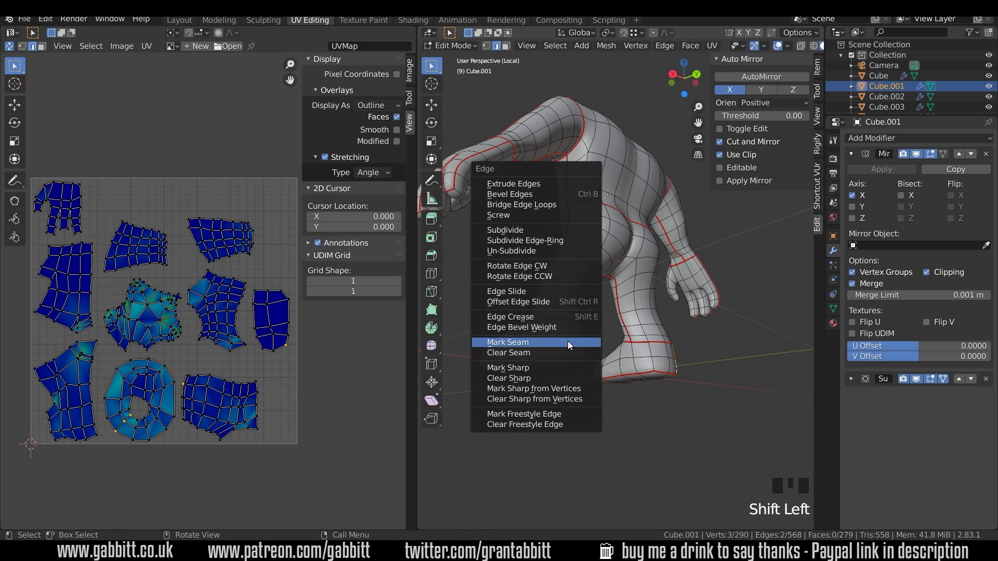
left_click(567, 341)
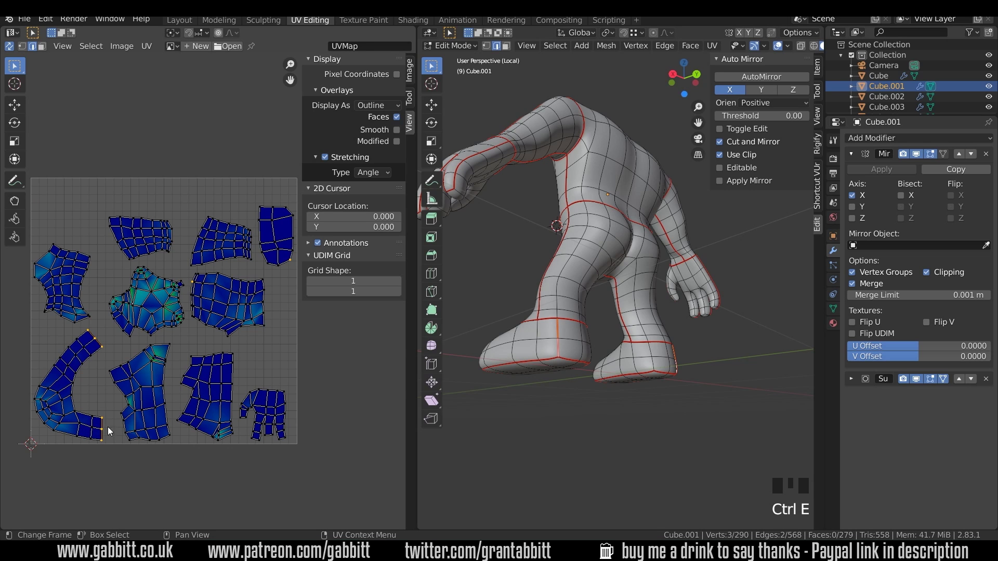
Mark seams on two edges along each side of the foot's top, running from the ankle seam towards the toes.
middle_click_drag(598, 374, 682, 387)
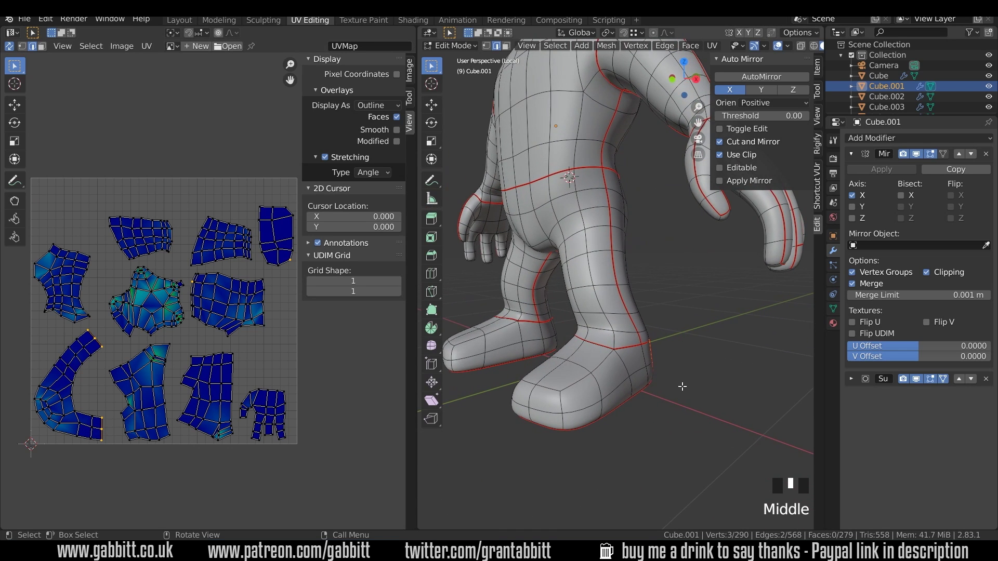
left_click(611, 363)
left_click(588, 369, "shift")
middle_click_drag(587, 369, 650, 369)
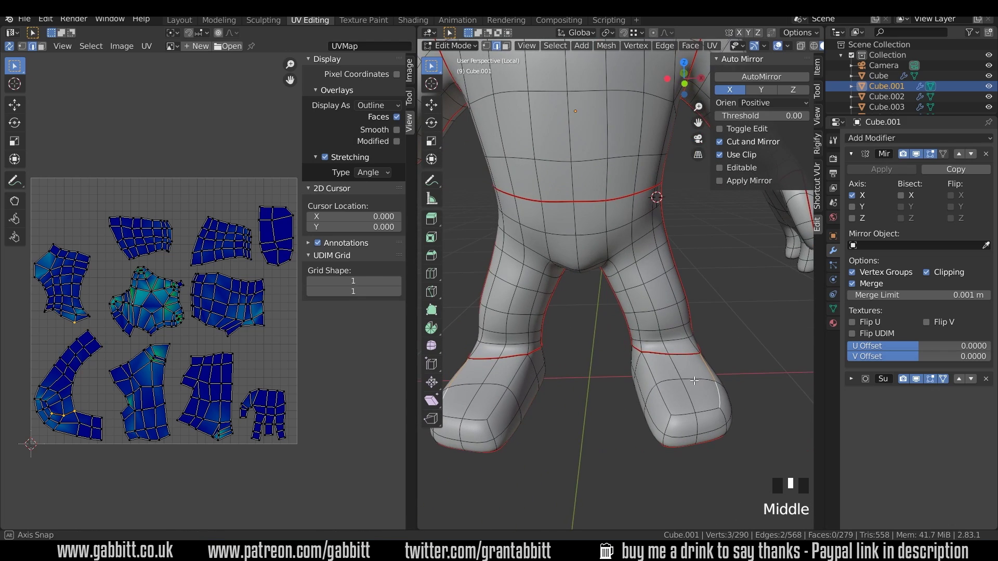
left_click(649, 370, "shift")
left_click(657, 384, "shift")
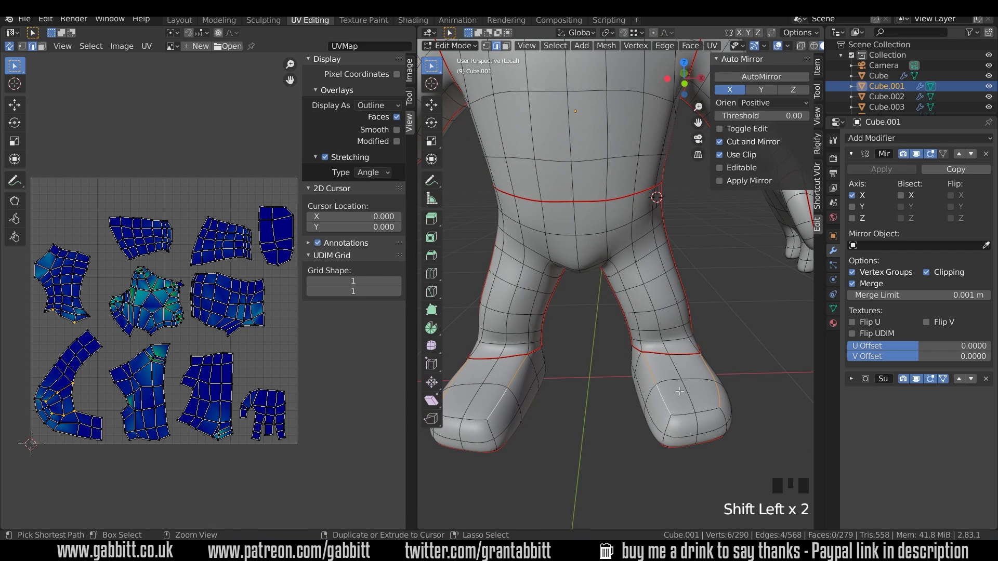
key("ctrl+e")
left_click(678, 391)
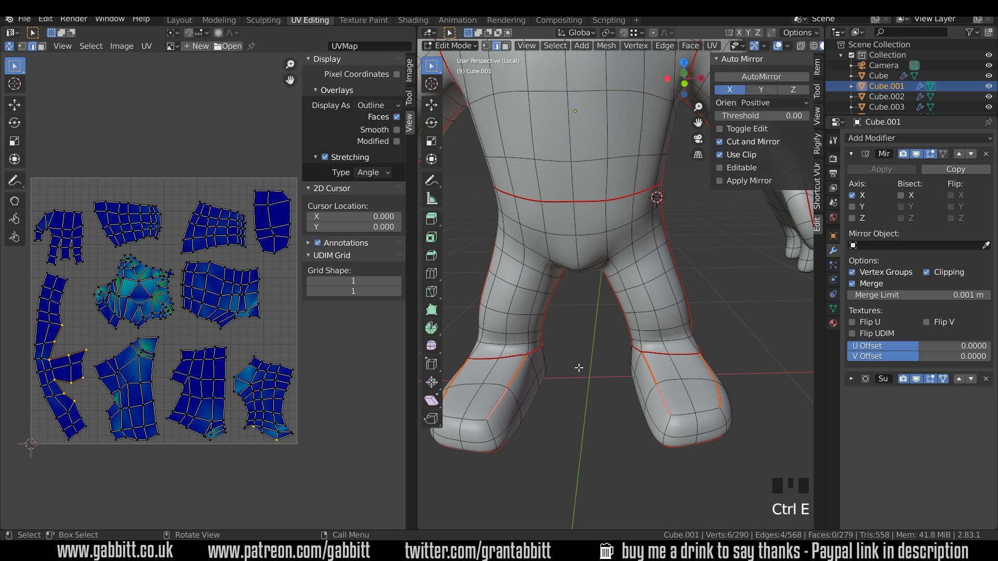
scroll(624, 354, "down", 3)
mouse_move(631, 321)
middle_mouse_down("shift")
mouse_move(630, 291)
mouse_move(645, 316)
middle_mouse_up("shift")
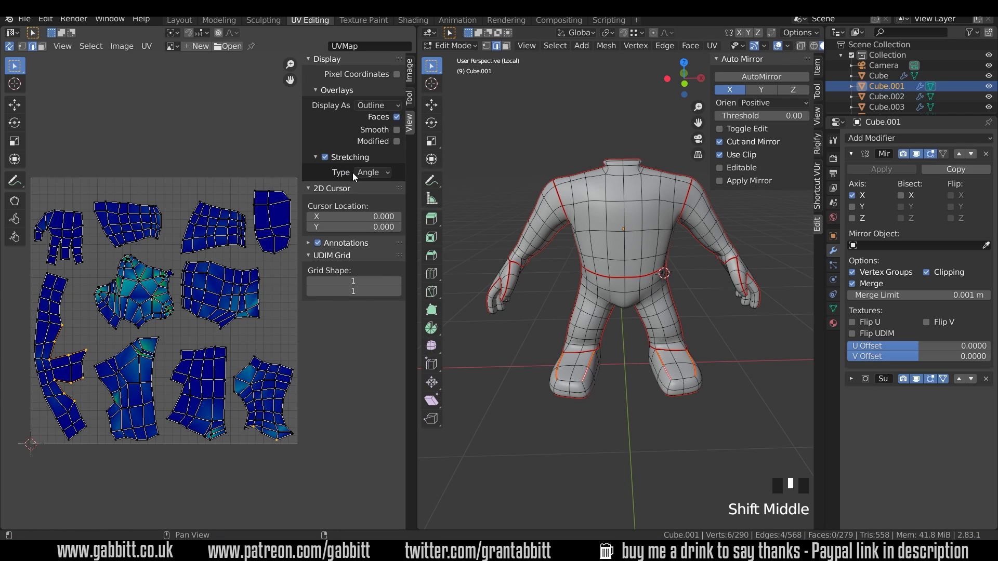
Switch the stretch display type to Area and box-select the most stretched island to locate it on the hands.
left_click(368, 174)
left_click(364, 197)
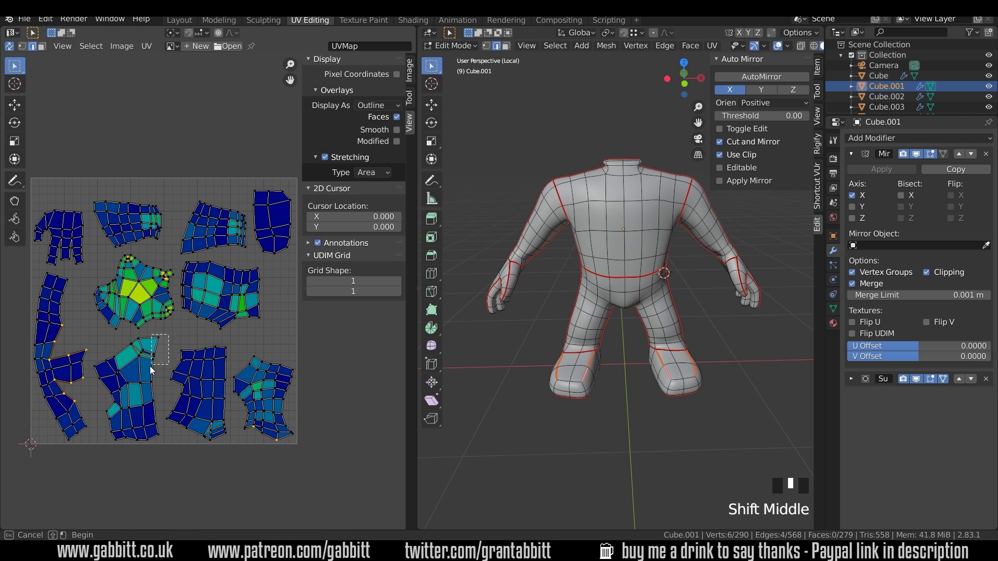
left_click_drag(106, 251, 177, 322)
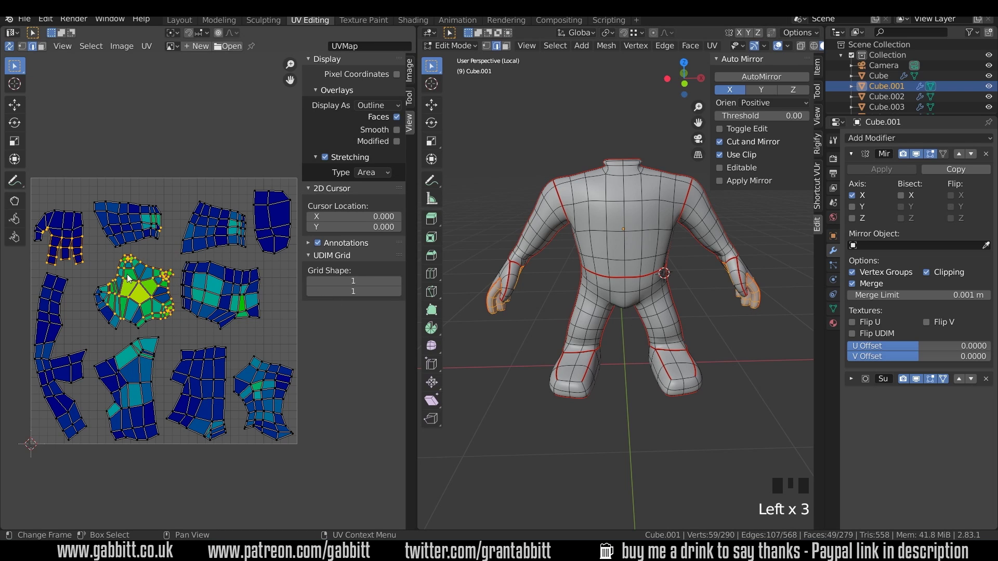
scroll(478, 283, "up", 6)
Mark seams on the edges across the fingertips and in the gaps between the fingers.
middle_click_drag(681, 366, 568, 336)
left_click(587, 337)
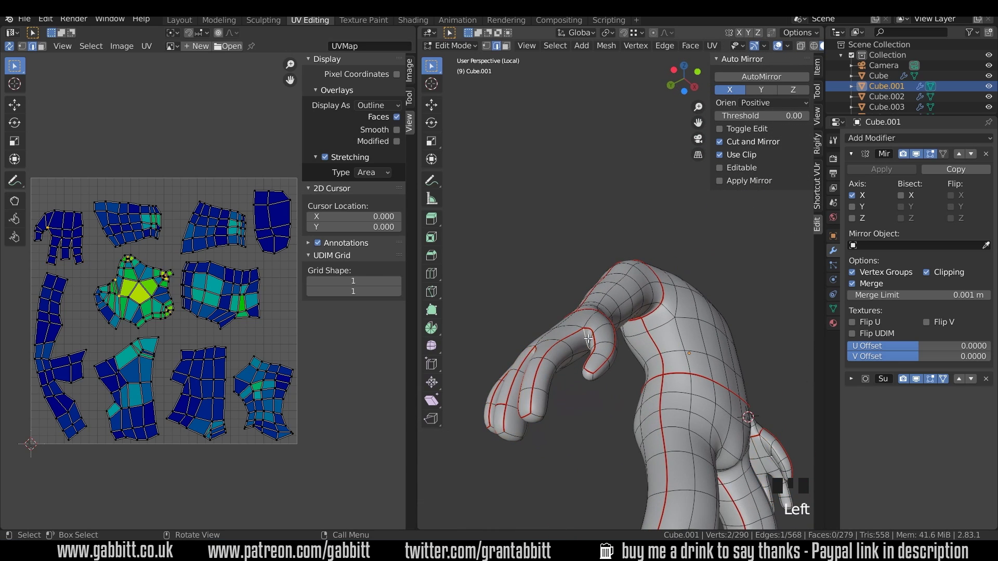
middle_click_drag(572, 391, 683, 287)
left_click(569, 364, "shift")
left_click(571, 341, "shift")
left_click(577, 322, "shift")
left_click(551, 364, "shift")
left_click(538, 351, "shift")
left_click(553, 297, "shift")
left_click(516, 310, "shift")
left_click(565, 320, "shift")
key("ctrl+e")
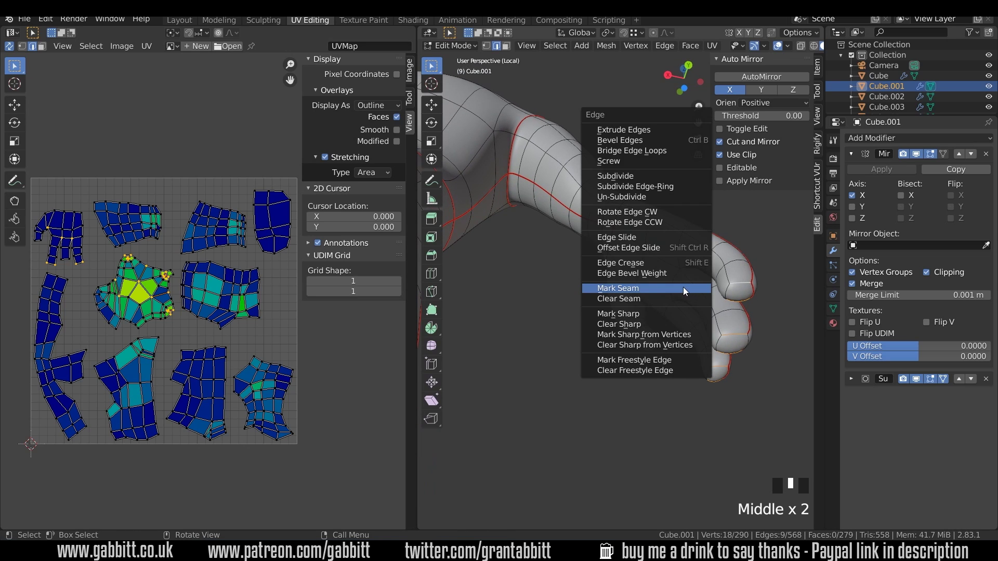
left_click(683, 288)
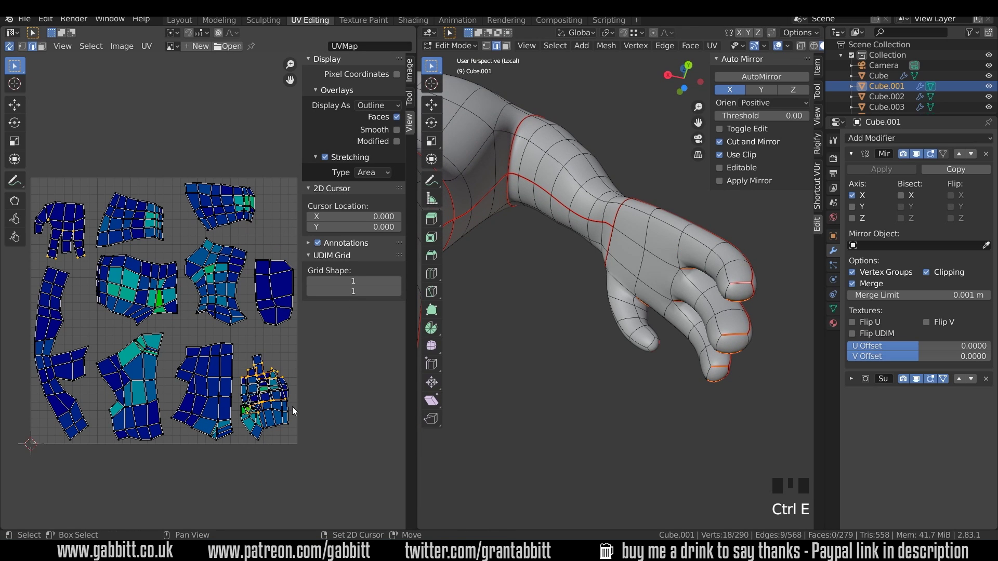
Clear the misplaced seam partway along the middle finger and mark the edge nearer its tip as a seam instead.
middle_click_drag(262, 404, 232, 398)
middle_click_drag(470, 329, 648, 283)
middle_click_drag(549, 336, 778, 235)
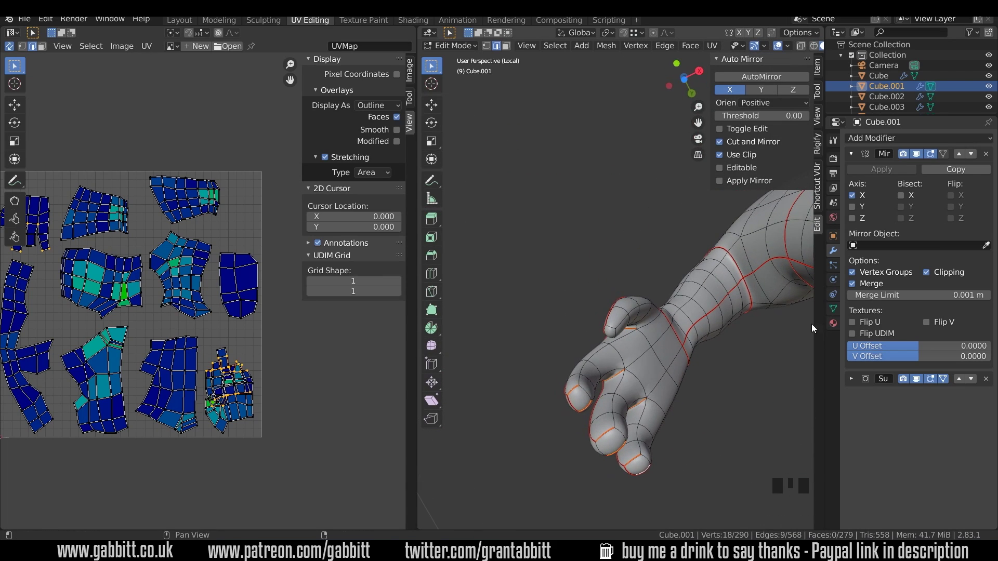
middle_click_drag(670, 431, 798, 376, "shift")
scroll(664, 325, "up", 2)
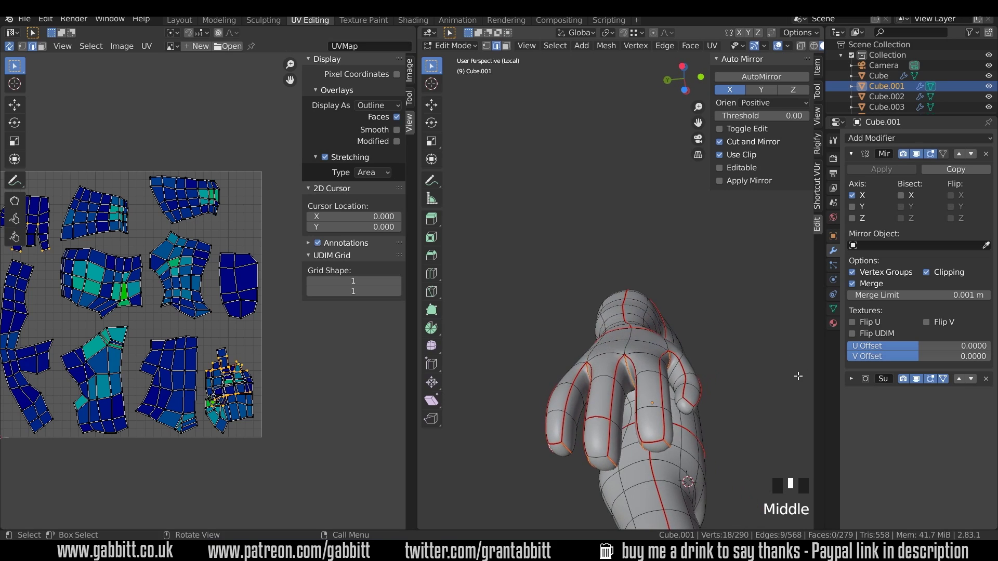
left_click(602, 417)
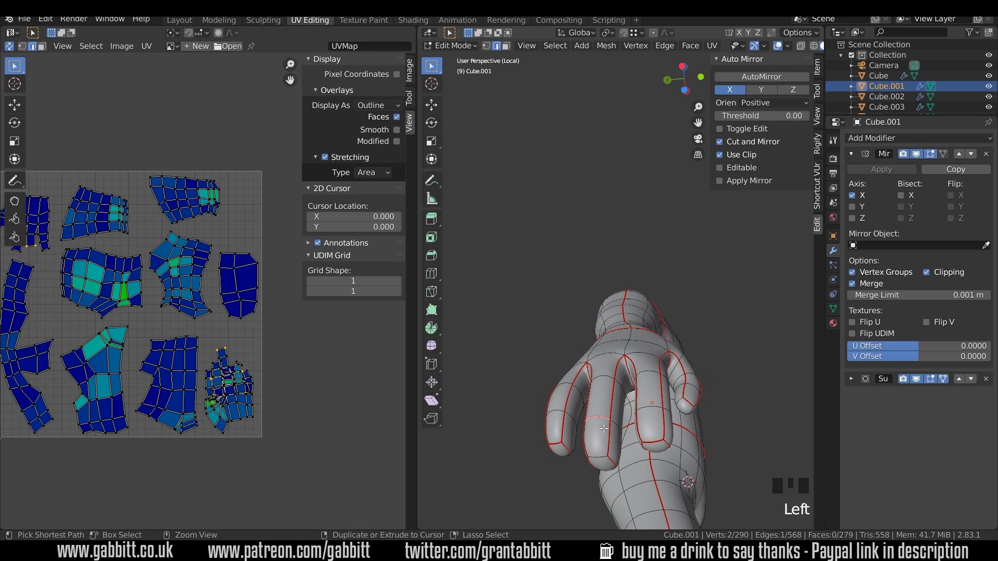
key("ctrl+e")
left_click(583, 435)
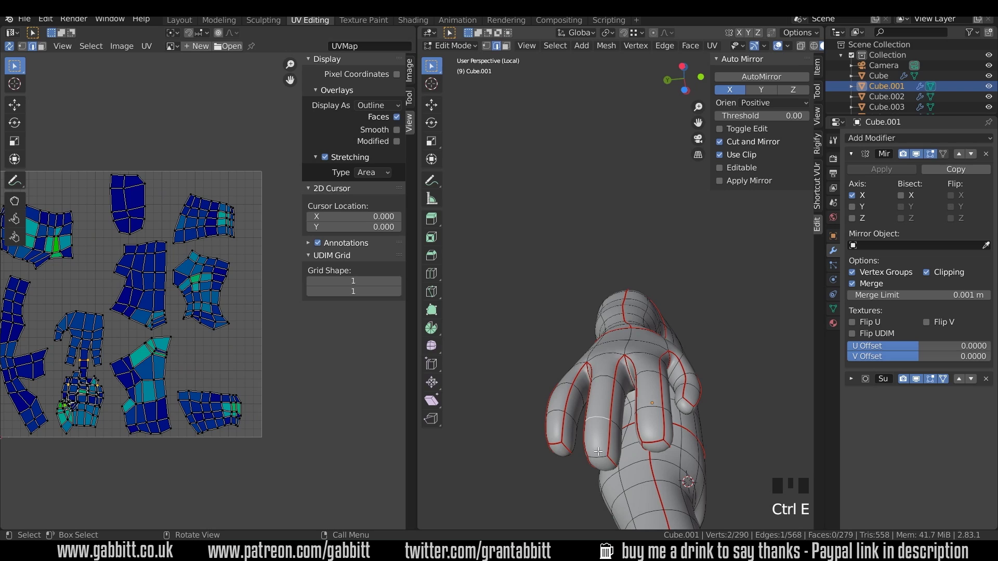
left_click(597, 451)
key("ctrl+e")
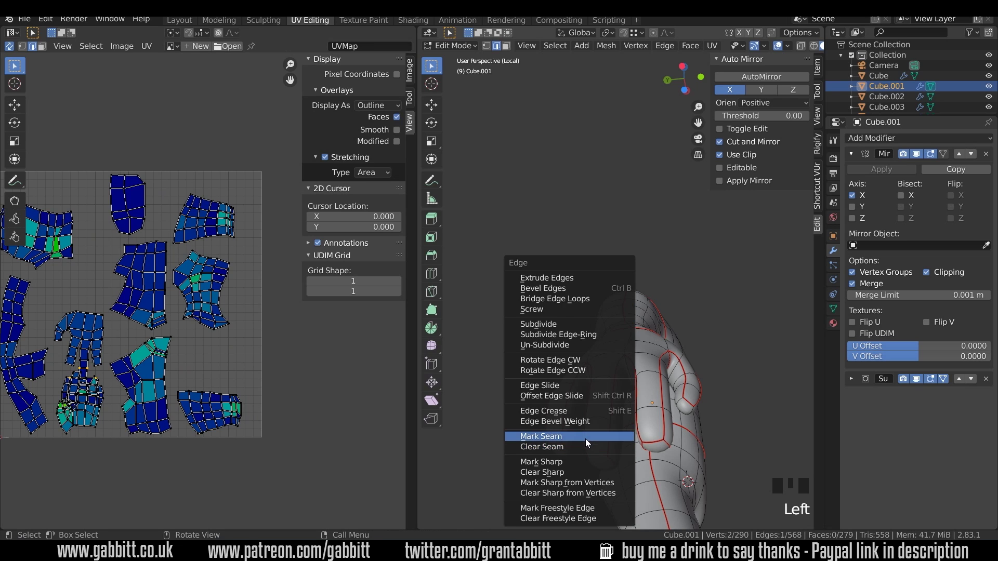
left_click(585, 437)
Merge the whole mesh by distance at 0.0001 m and mark a seam on the two edges closing off the thumb's base.
scroll(229, 386, "up", 4)
middle_click_drag(230, 386, 224, 295)
middle_click_drag(702, 384, 627, 388)
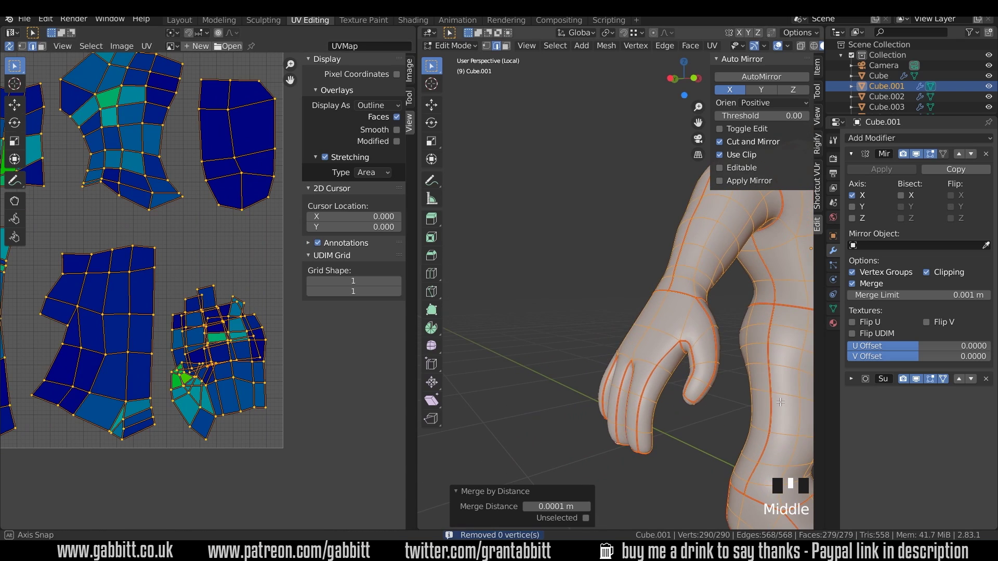
scroll(628, 389, "up", 1)
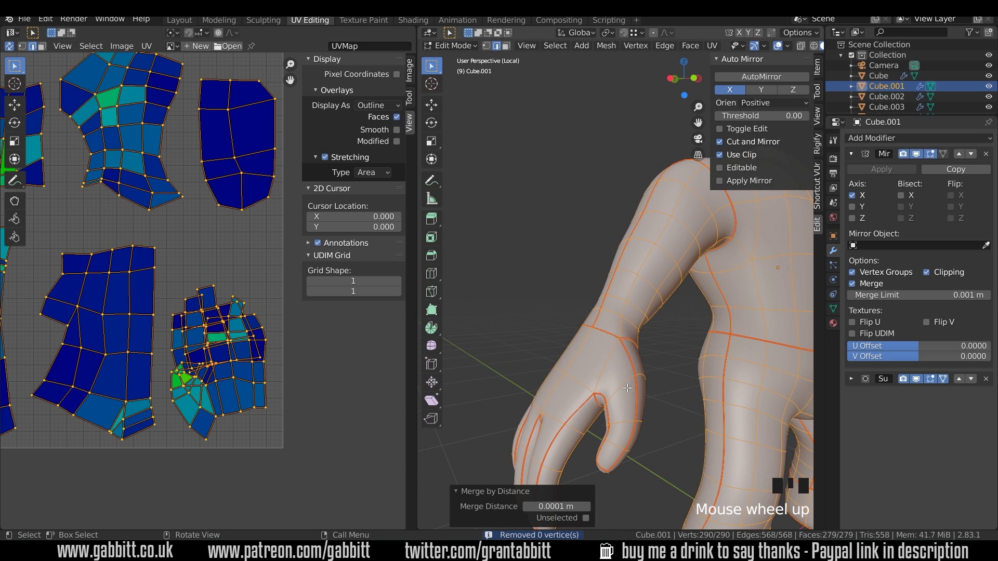
left_click(607, 364)
middle_click_drag(607, 364, 671, 372)
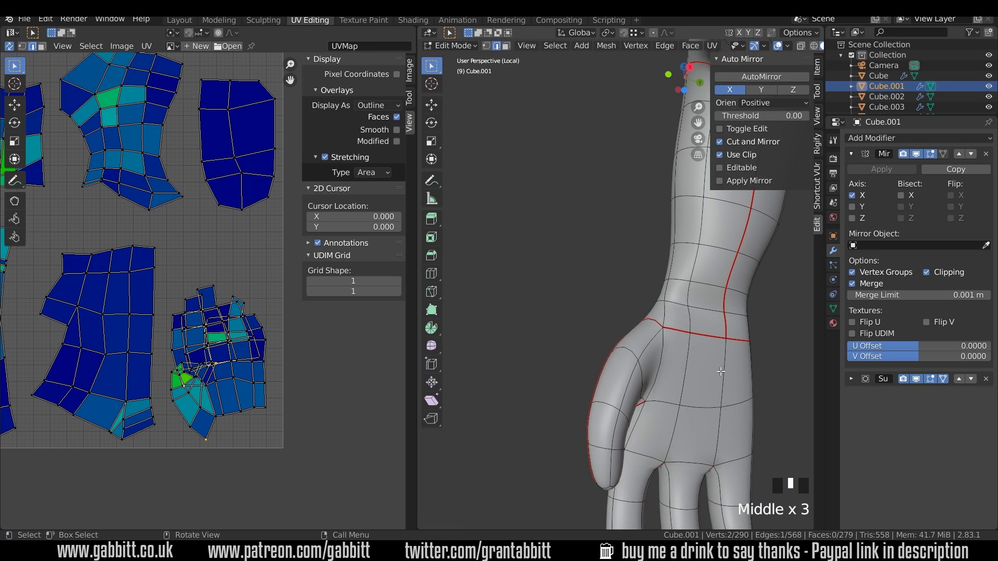
left_click(672, 372, "shift")
key("ctrl+e")
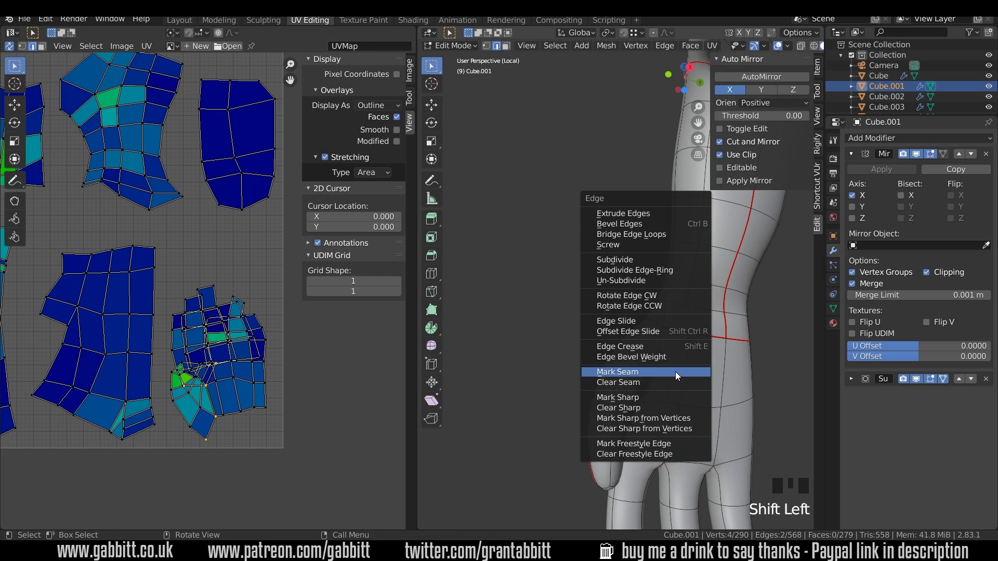
left_click(675, 372)
Mark seams on two edges across the tip of the thumb.
middle_click_drag(738, 374, 753, 388)
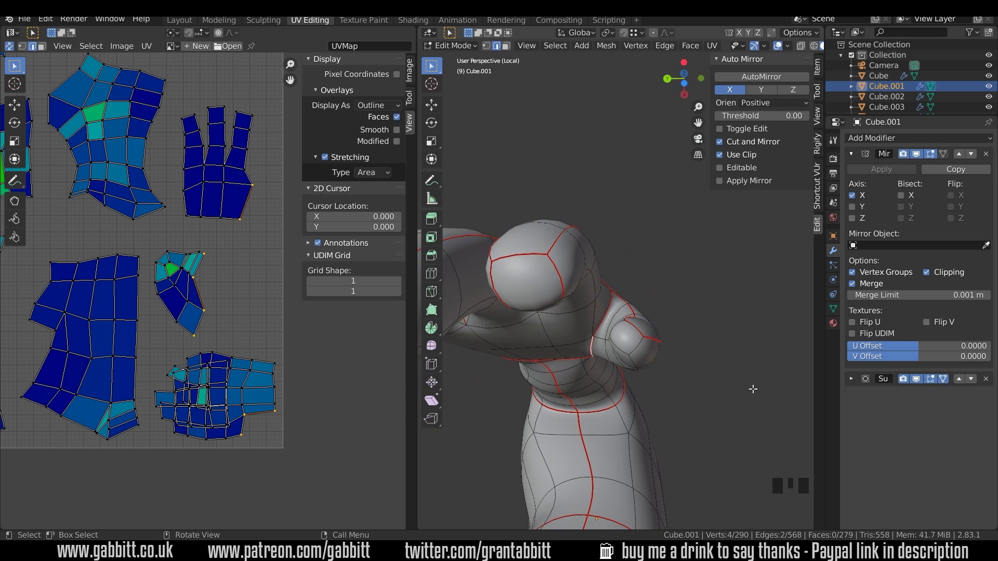
left_click(634, 346)
left_click(616, 329, "shift")
key("ctrl+e")
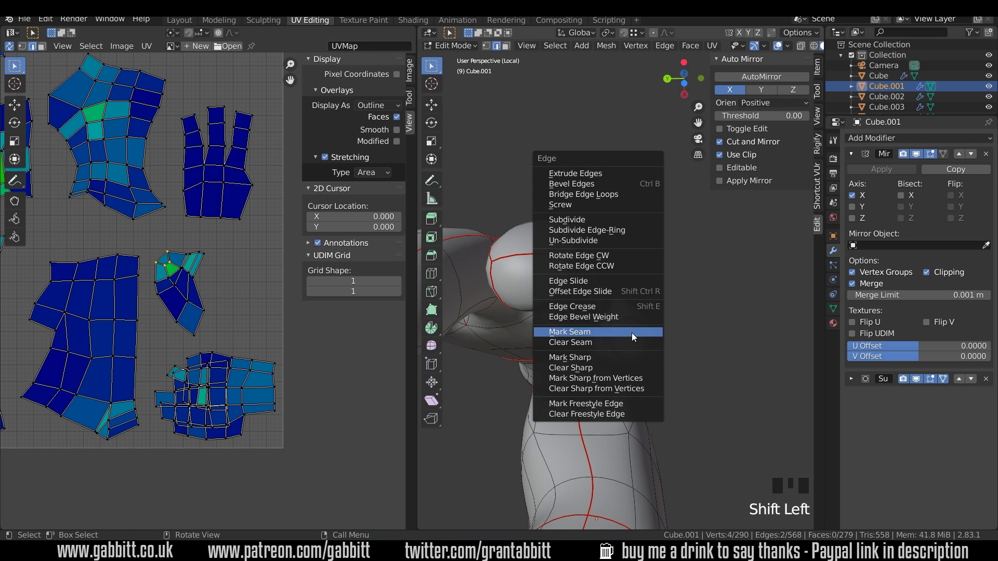
left_click(632, 333)
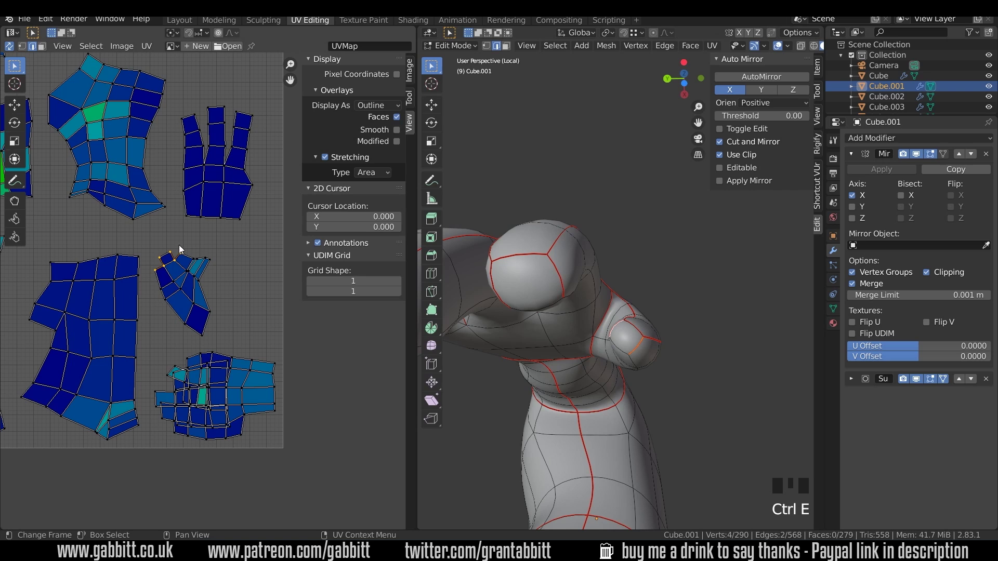
Mark a seam on the row of five edges across the hand at the base of the fingers.
middle_click_drag(551, 332, 692, 281)
left_click(610, 284)
left_click(494, 284, "shift")
left_click(652, 283, "shift")
left_click(675, 294, "shift")
middle_click_drag(673, 358, 592, 252)
left_click(639, 214, "shift")
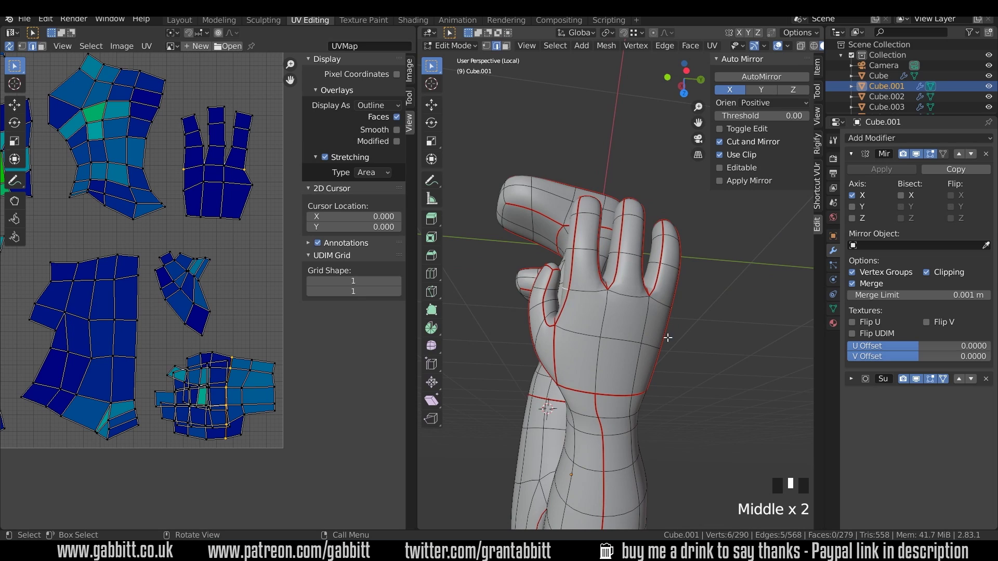
key("ctrl+e")
left_click(647, 344)
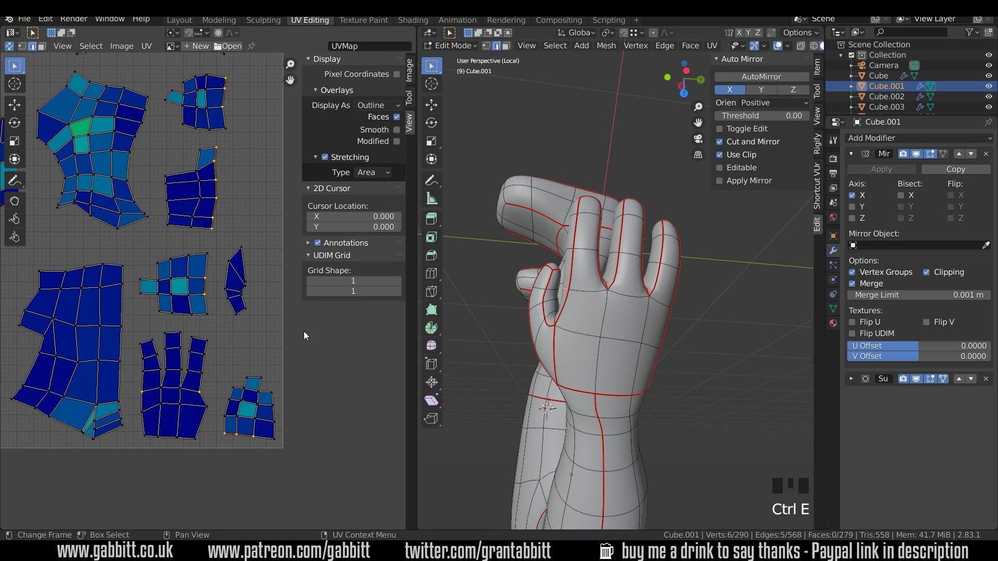
Box-select the island with the strongest remaining area stretching and frame it to locate it on the back of the legs.
scroll(203, 302, "down", 2)
middle_click_drag(163, 299, 211, 368)
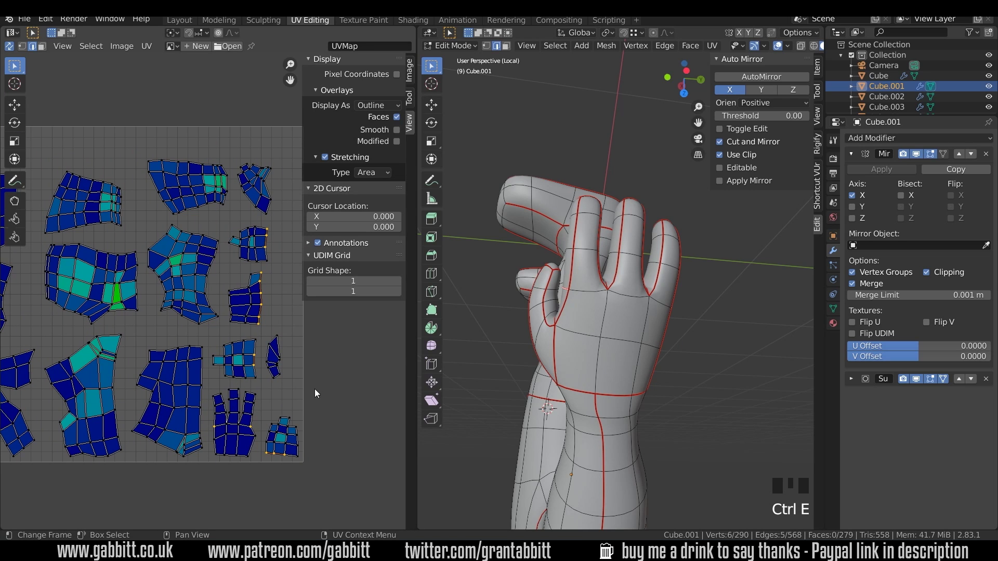
middle_click_drag(58, 266, 128, 276)
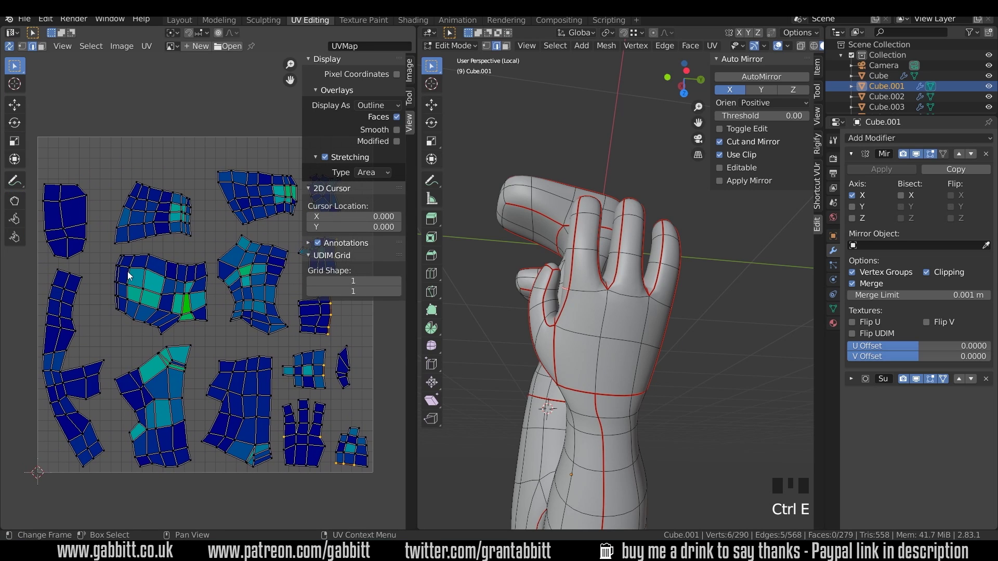
left_click_drag(112, 260, 202, 328)
middle_click_drag(606, 294, 671, 295)
key("KP_Decimal")
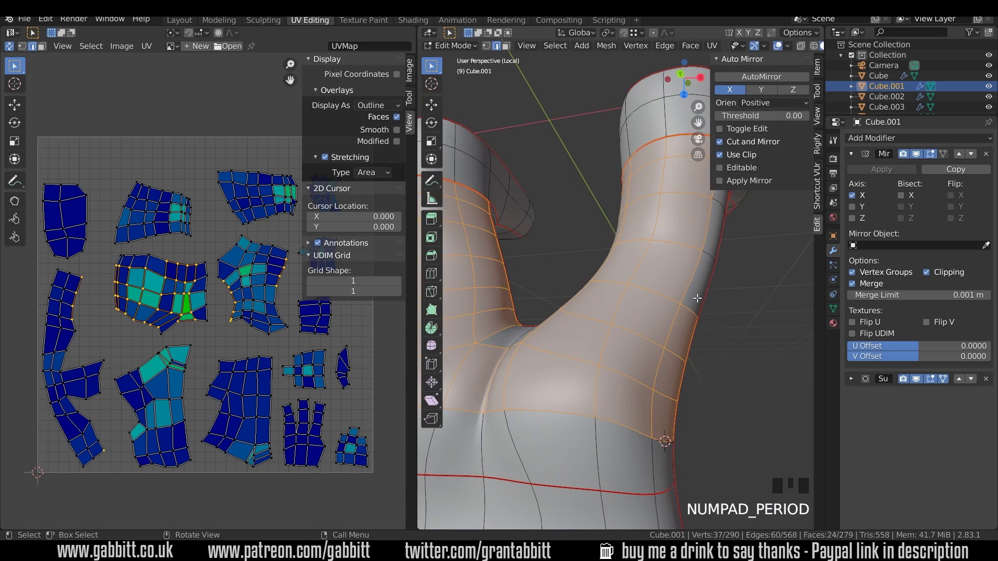
middle_click_drag(579, 389, 632, 262)
scroll(675, 276, "down", 2)
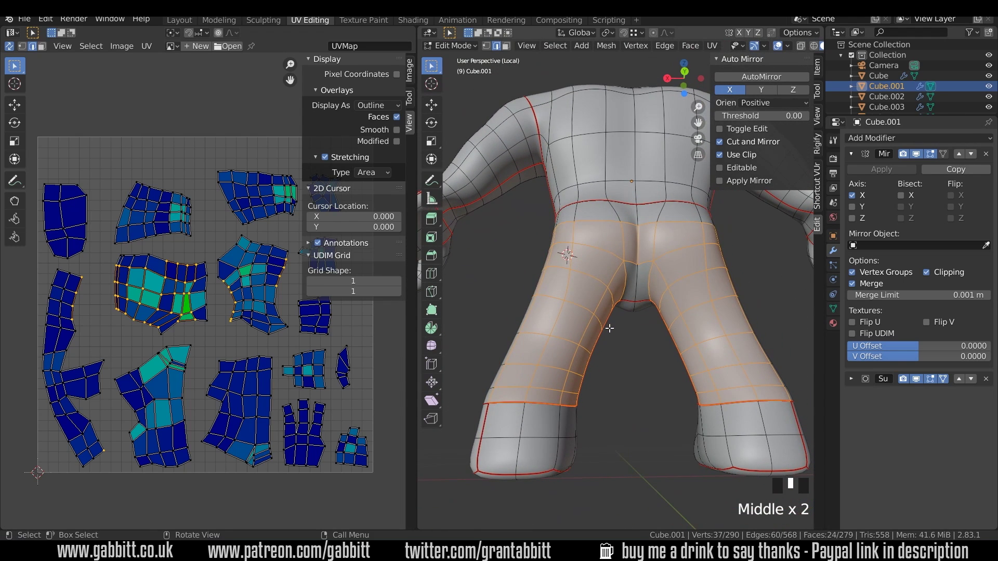
Compare the islands' distortion with the stretch display set to Angle, and return the display to Area.
left_click(377, 172)
left_click(371, 199)
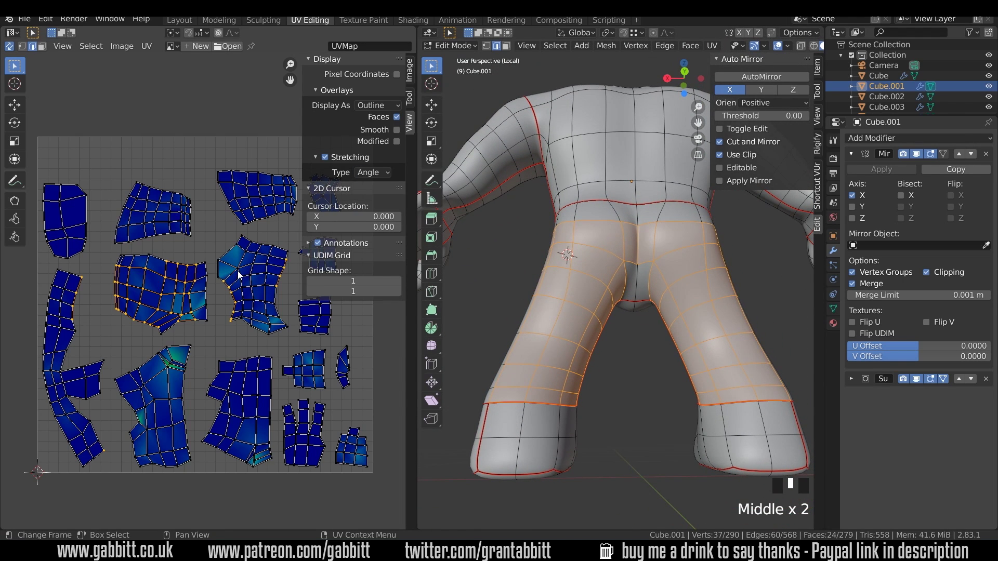
left_click(373, 172)
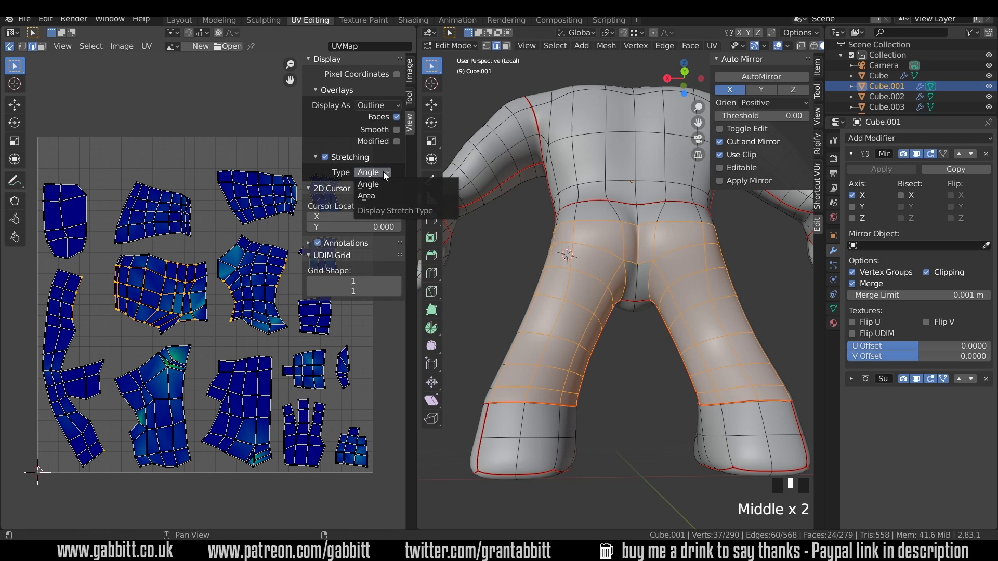
left_click(370, 183)
Mark a seam on the edge path down the back of the leg from the waist seam to the ankle seam.
middle_click_drag(551, 231, 577, 223)
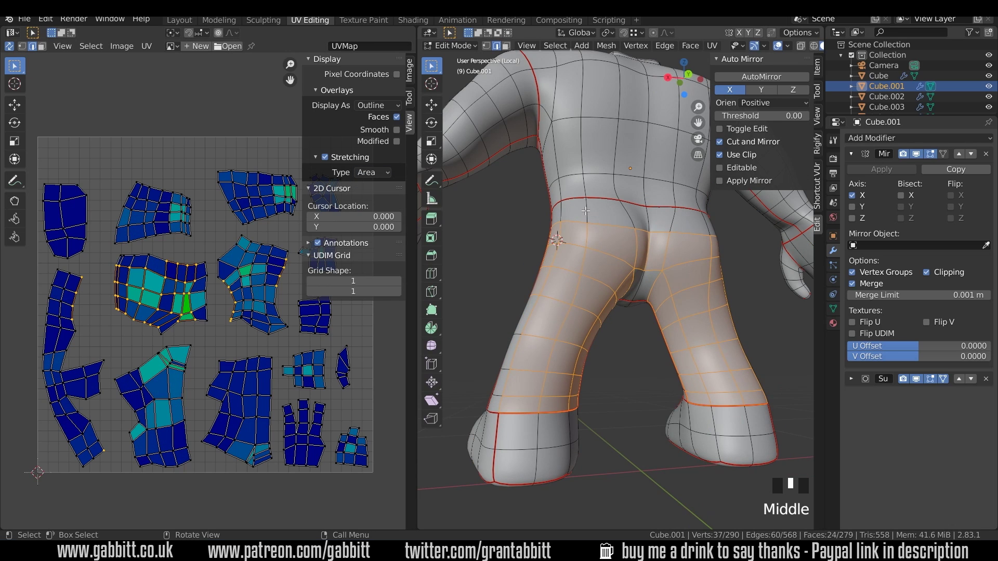
left_click(583, 211)
left_click(586, 370, "ctrl")
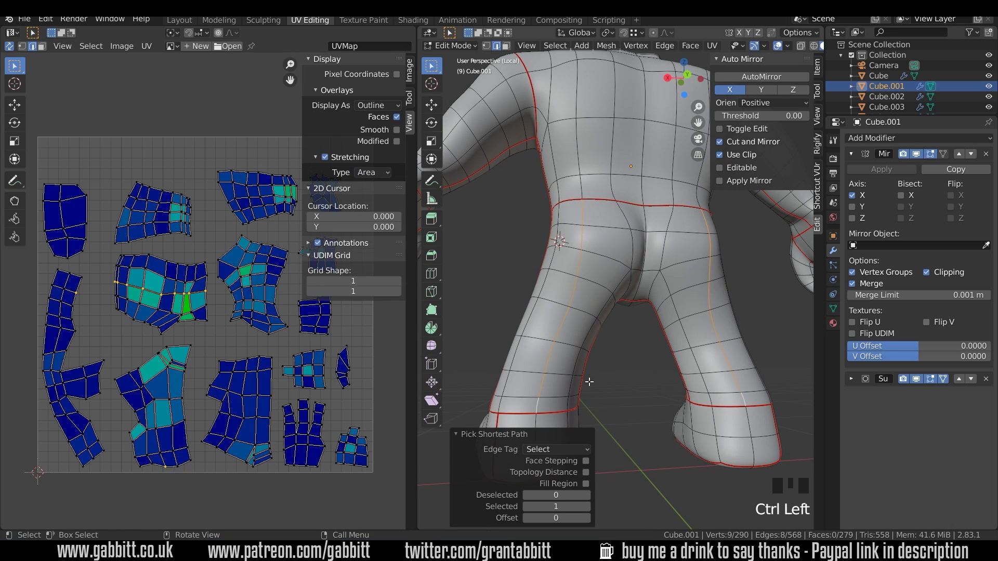
key("ctrl+e")
left_click(588, 370)
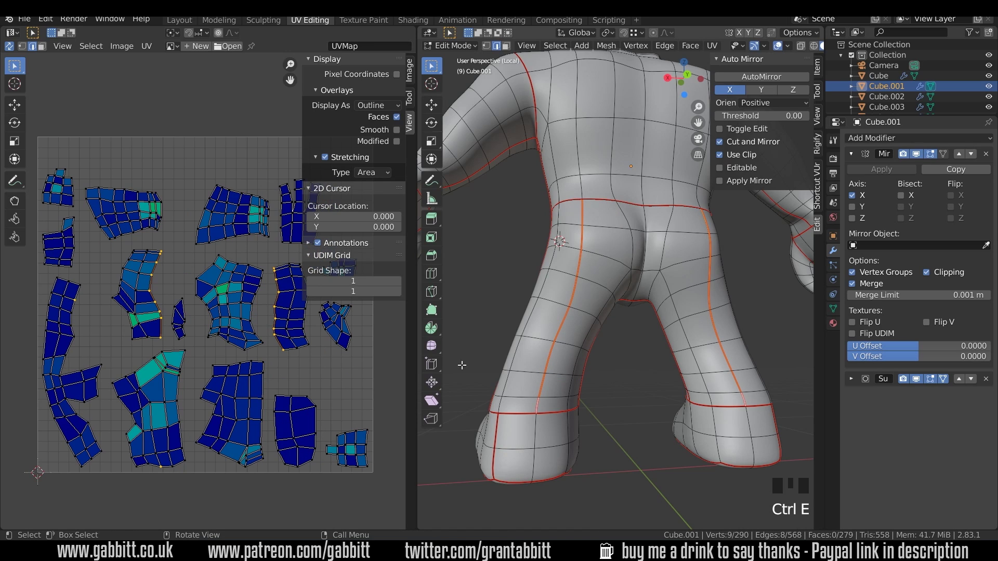
Locate the stretched front leg island and mark a seam down the front of the leg from waist to ankle.
middle_click_drag(285, 310, 227, 338)
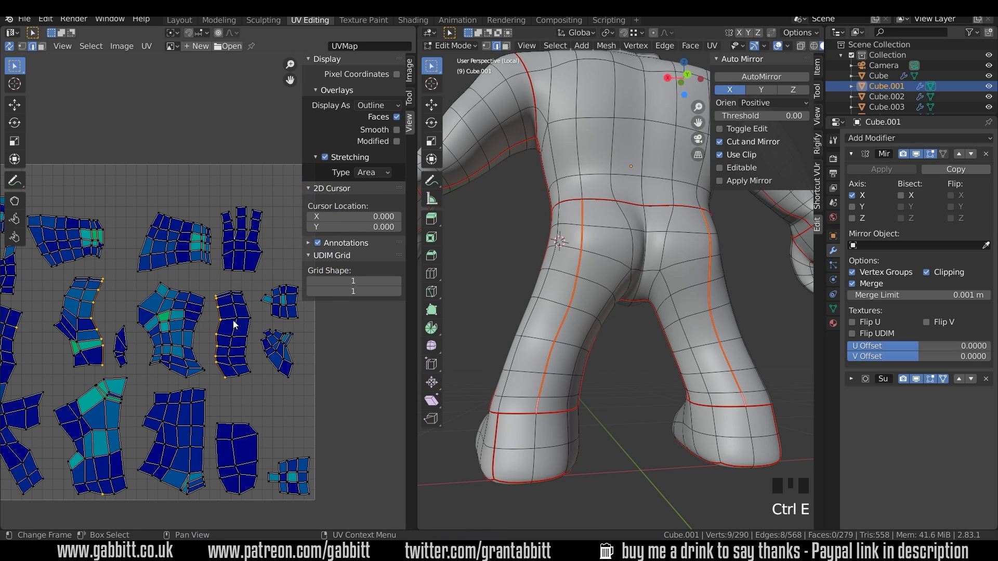
left_click(159, 298)
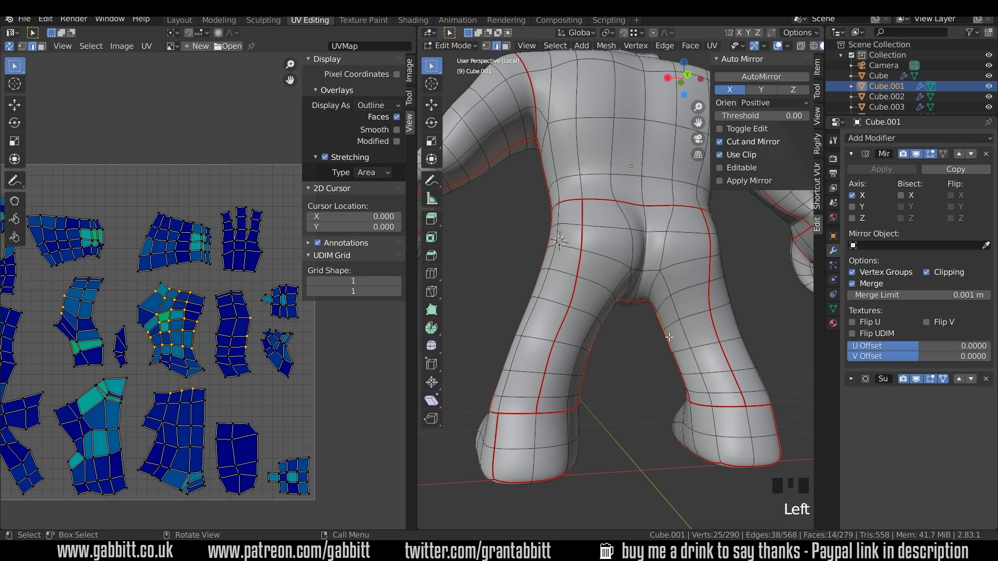
middle_click_drag(669, 337, 627, 275)
left_click(628, 275, "alt")
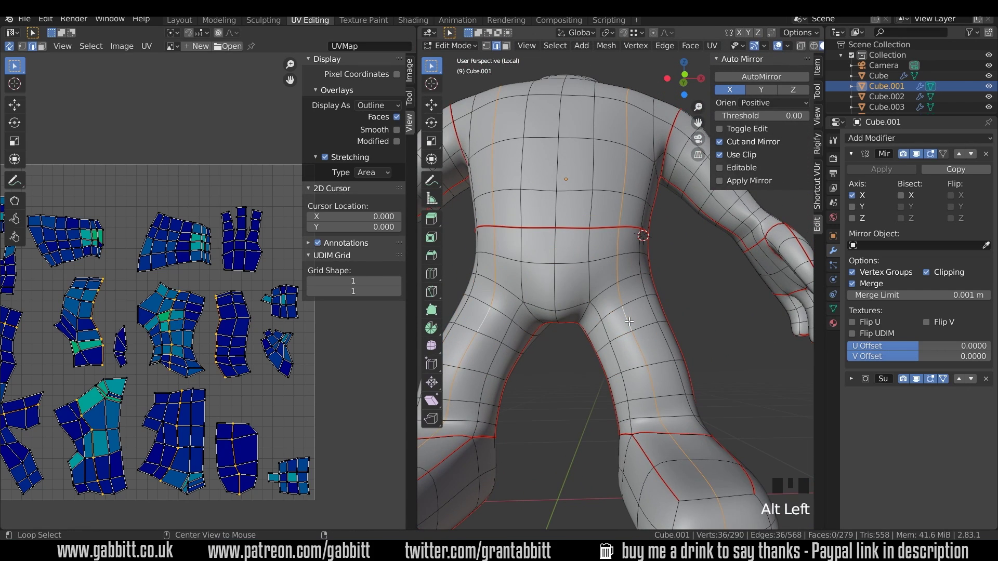
left_click(618, 251)
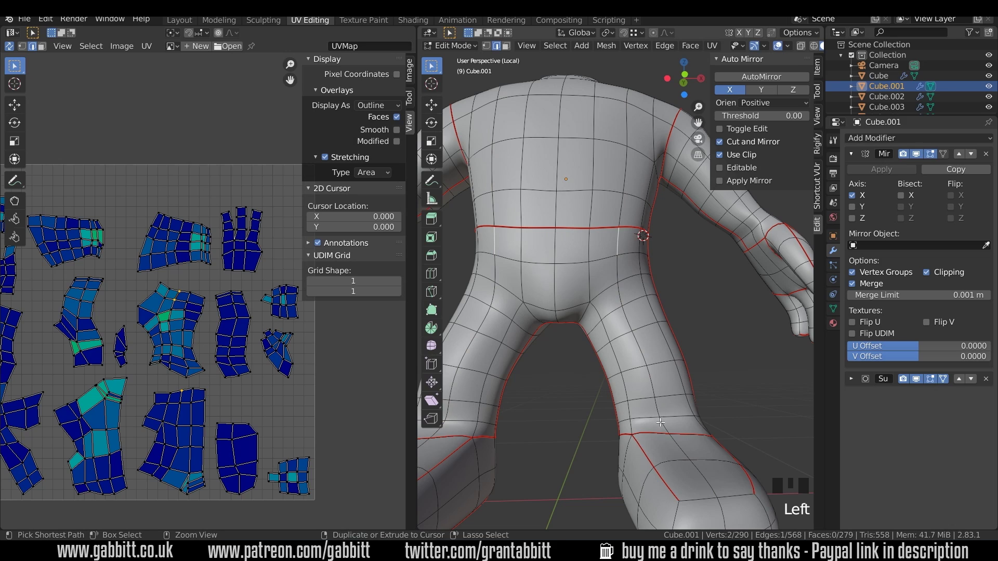
left_click(652, 399, "ctrl")
key("ctrl+e")
left_click(656, 366)
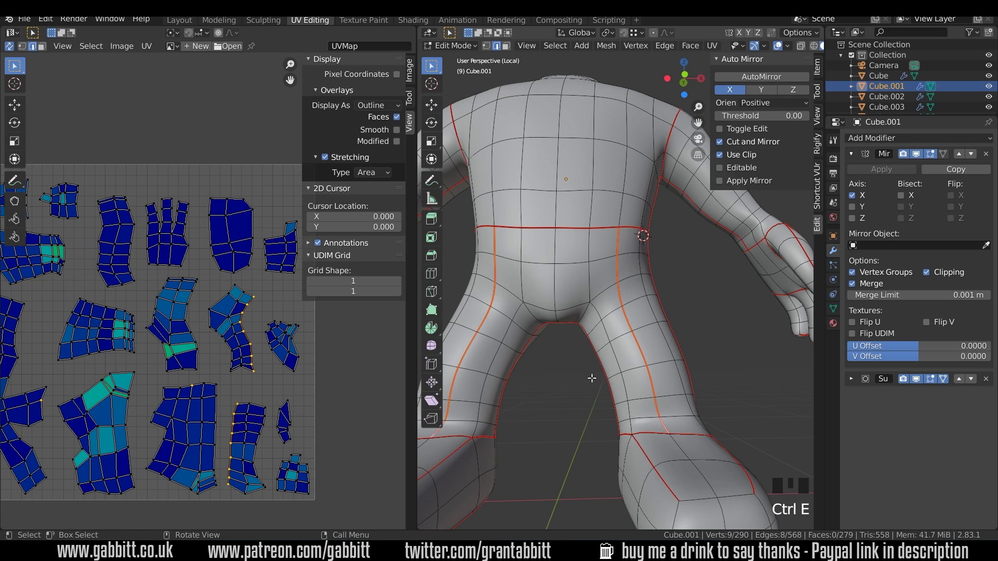
Mark a seam on the edges around the base of the neck.
middle_click_drag(175, 374, 203, 377)
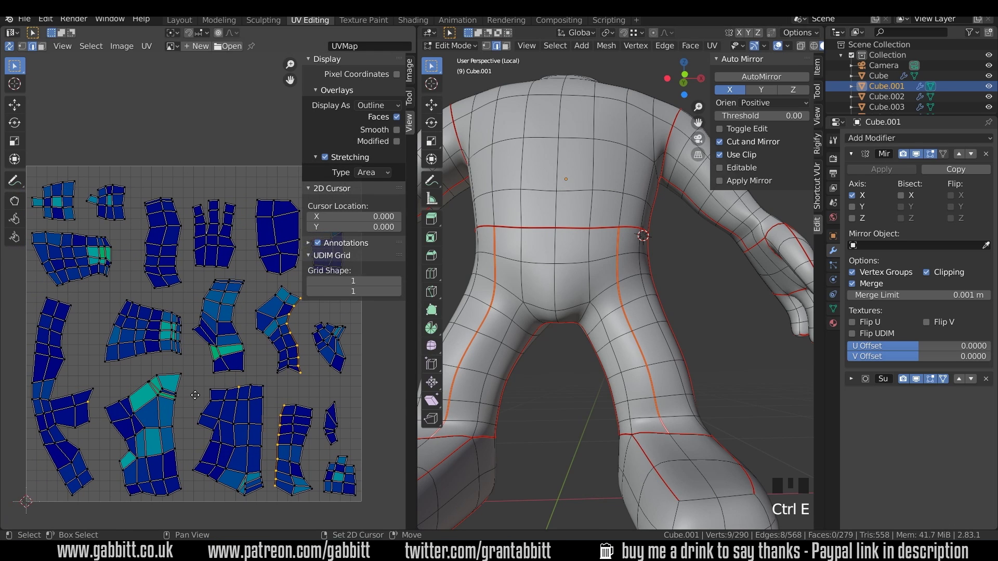
scroll(624, 260, "down", 4)
middle_click_drag(623, 259, 613, 366)
scroll(602, 336, "up", 2)
left_click(580, 336, "alt")
left_click(644, 358, "alt+shift")
left_click(613, 368, "alt+shift")
key("ctrl+e")
left_click(613, 365)
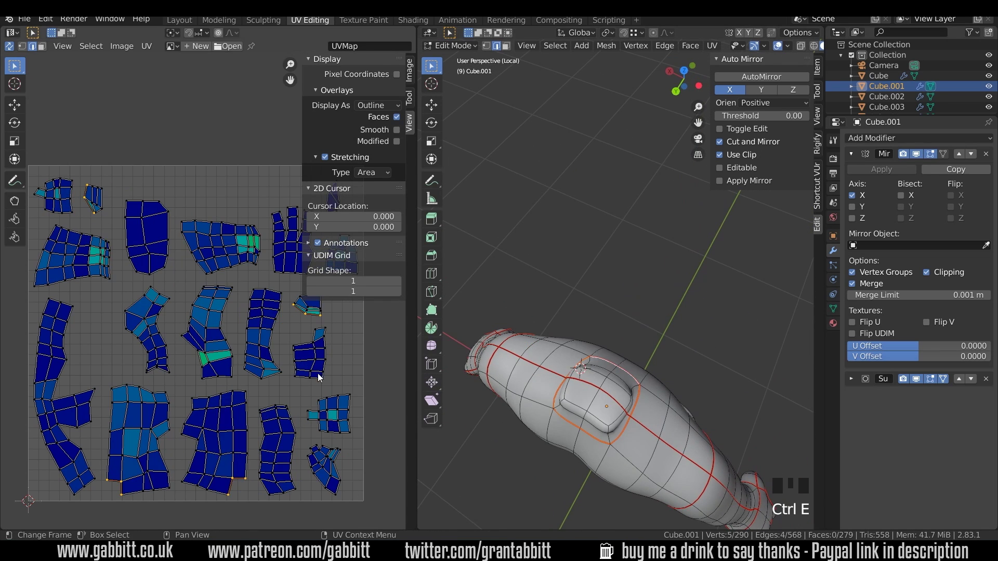
Box-select the stretched end of an arm island to locate it on the model.
scroll(317, 373, "down", 3)
scroll(189, 304, "up", 1)
left_click_drag(189, 304, 214, 331)
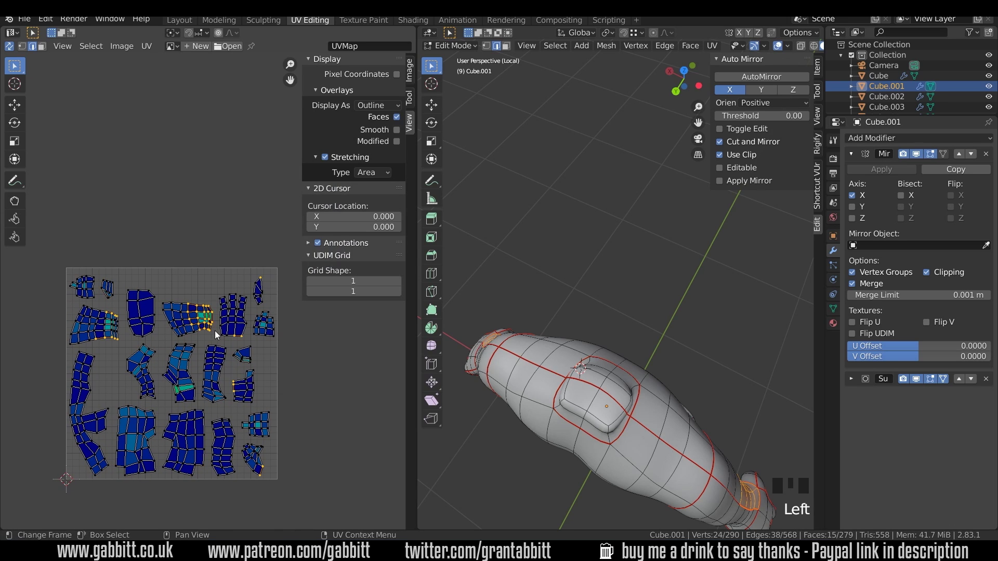
Select the edge path down the outer side of the leg from waist to ankle and clear its seam.
middle_click_drag(599, 435, 551, 395)
scroll(208, 344, "up", 4)
middle_click_drag(92, 365, 186, 369)
scroll(187, 368, "down", 1)
middle_click_drag(281, 402, 246, 370)
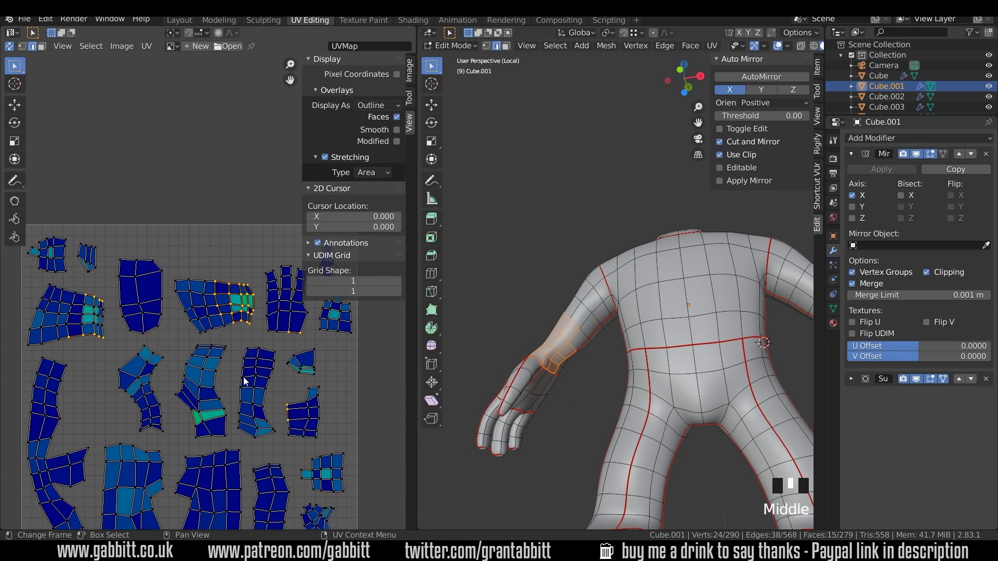
scroll(664, 395, "down", 3)
middle_click_drag(664, 394, 624, 380)
scroll(624, 380, "up", 3)
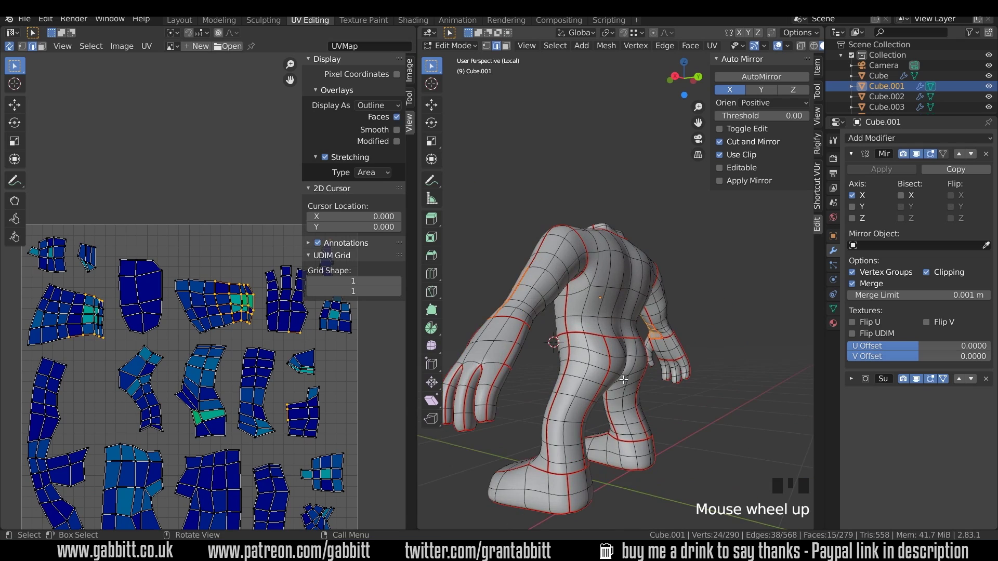
scroll(624, 380, "up", 1)
middle_click_drag(554, 358, 622, 369, "shift")
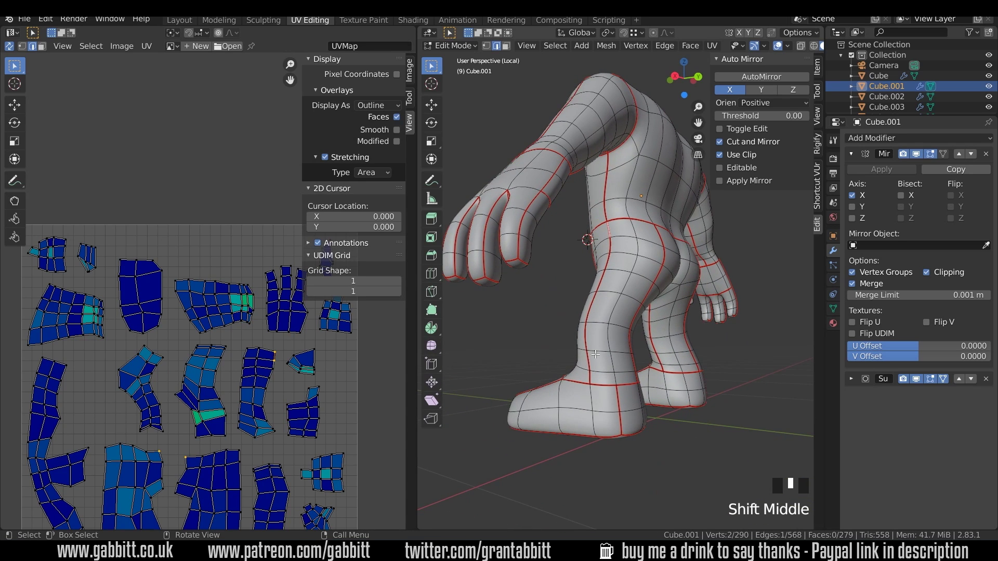
left_click(622, 368, "ctrl")
key("ctrl+e")
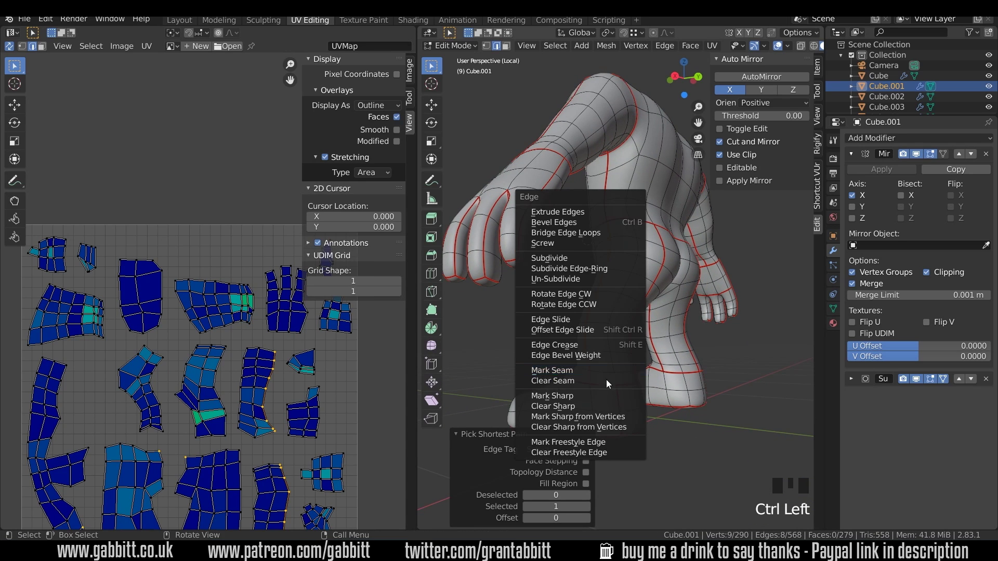
left_click(606, 382)
Return the body to the full scene in Object Mode and apply its Mirror modifier.
middle_click_drag(606, 382, 724, 360)
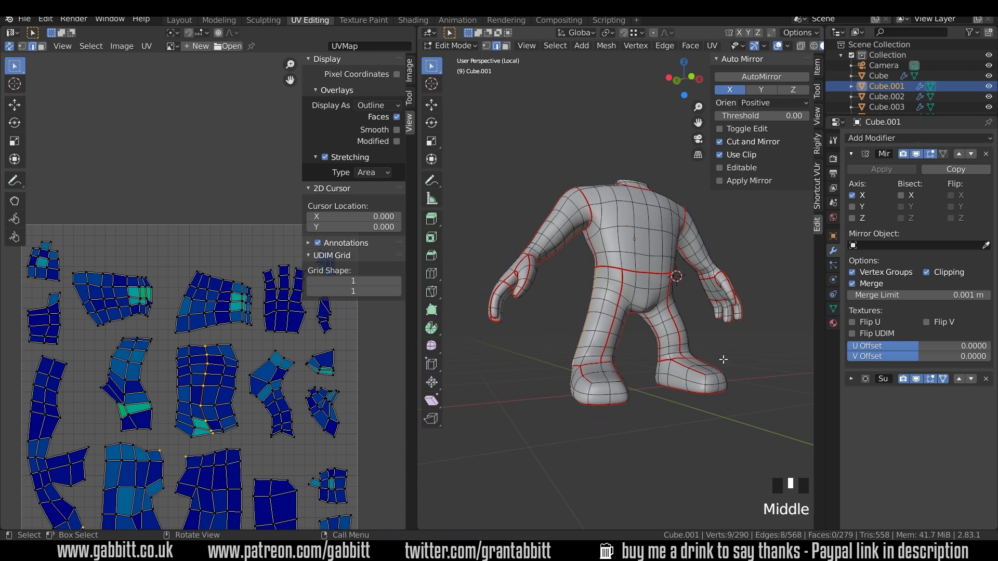
middle_click_drag(644, 337, 611, 389, "shift")
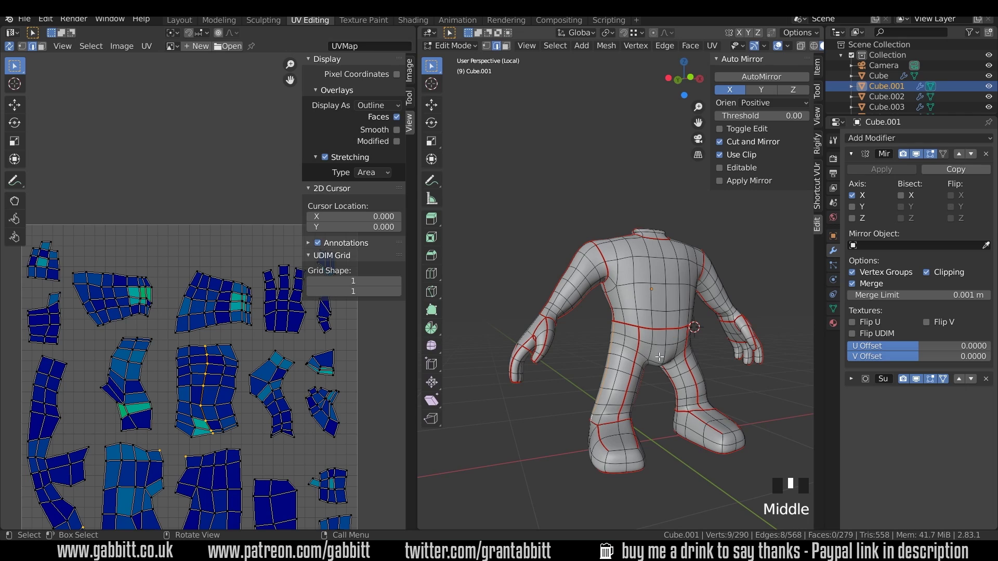
middle_click_drag(674, 377, 648, 323)
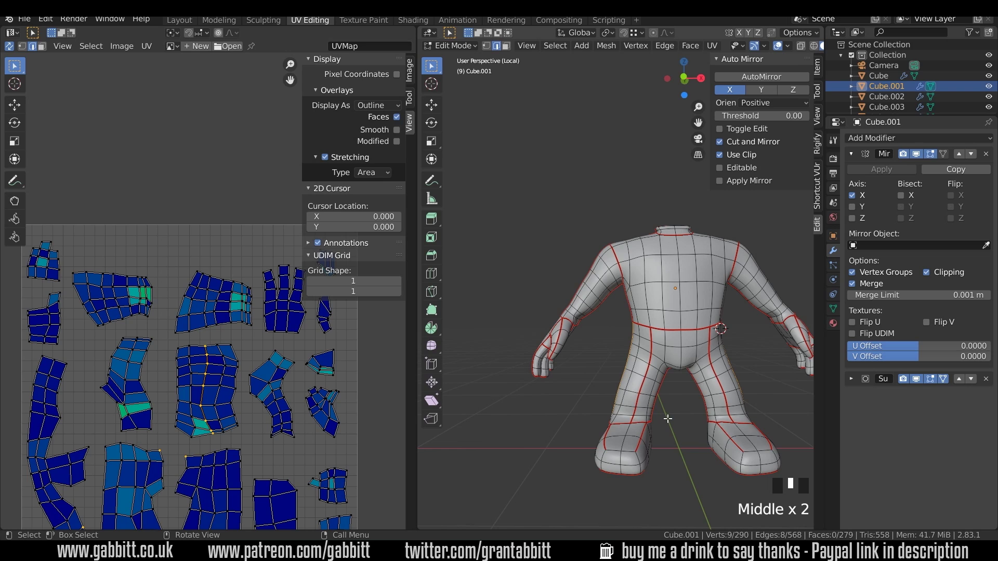
scroll(667, 418, "down", 1)
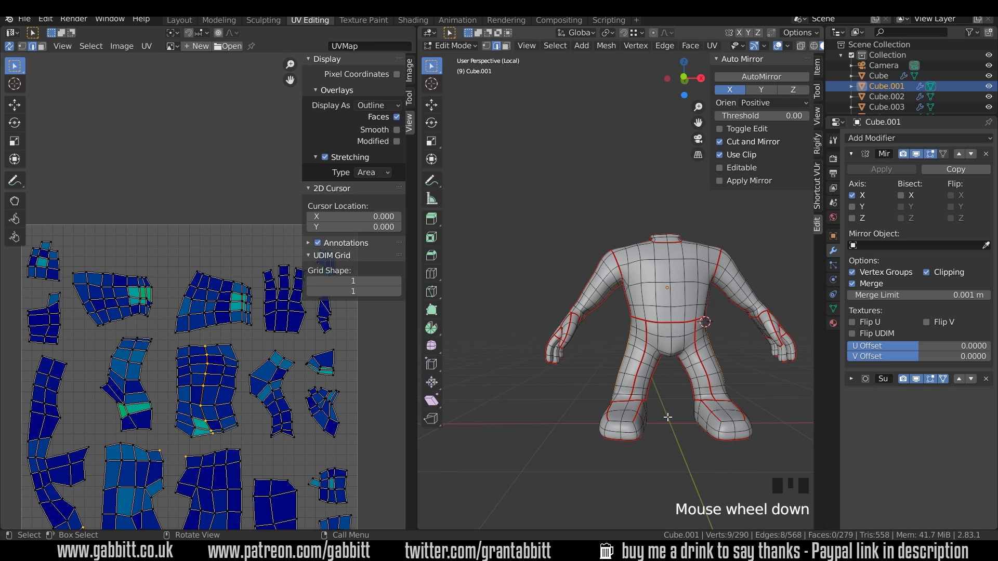
key("KP_Divide")
key("Tab")
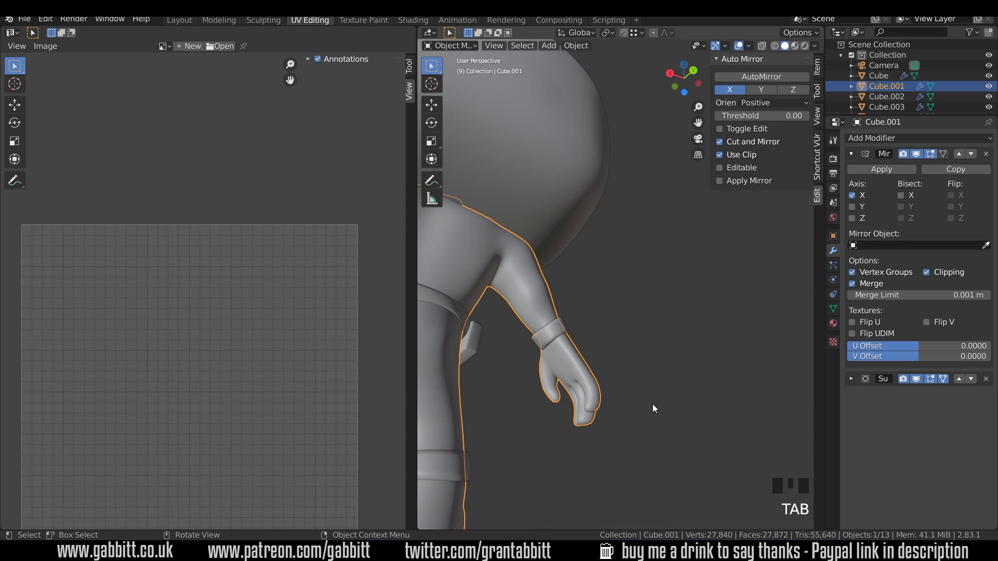
scroll(600, 370, "down", 4)
mouse_move(600, 370)
middle_mouse_down()
mouse_move(611, 351)
mouse_move(694, 377)
mouse_move(596, 373)
middle_mouse_up()
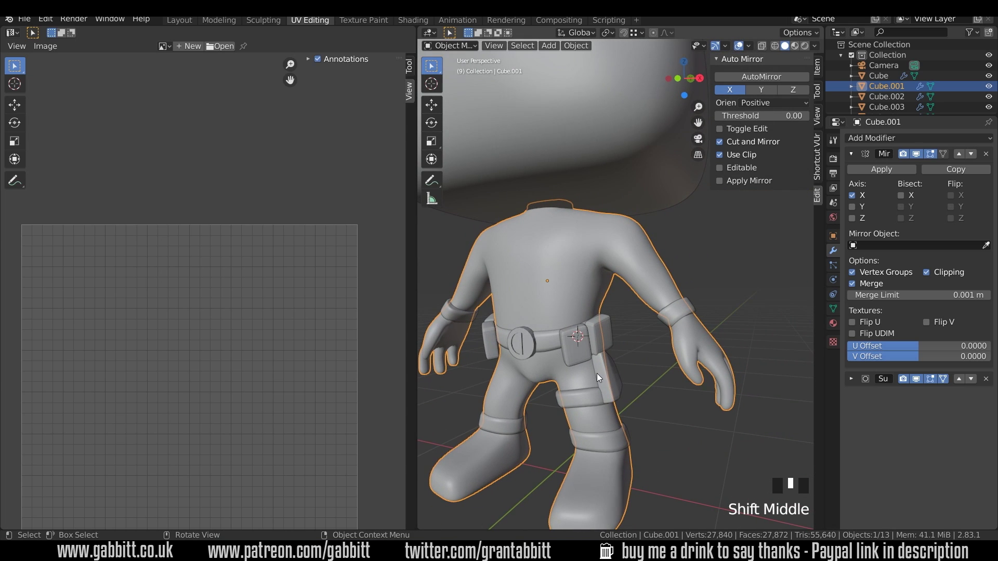
left_click(873, 169)
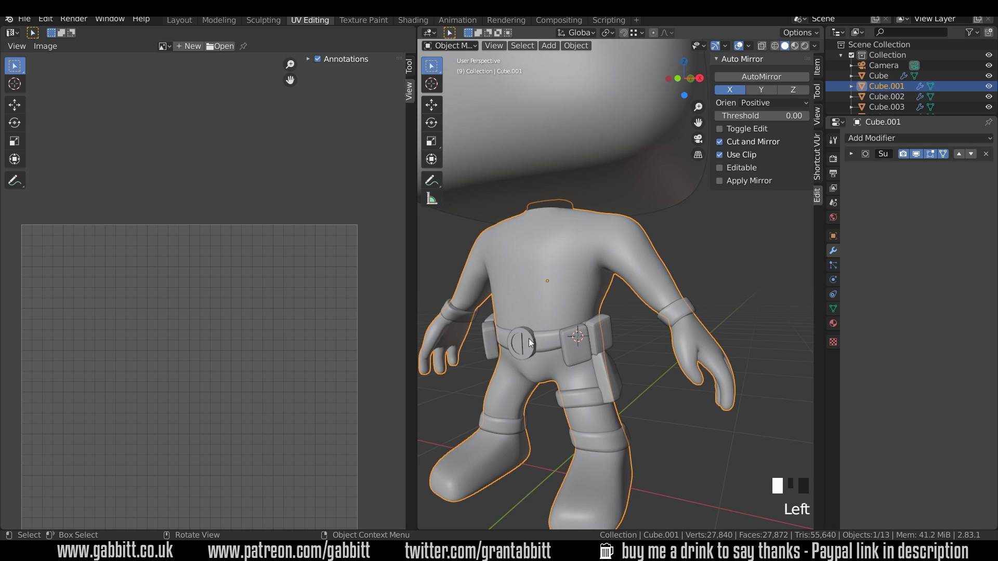
key("Tab")
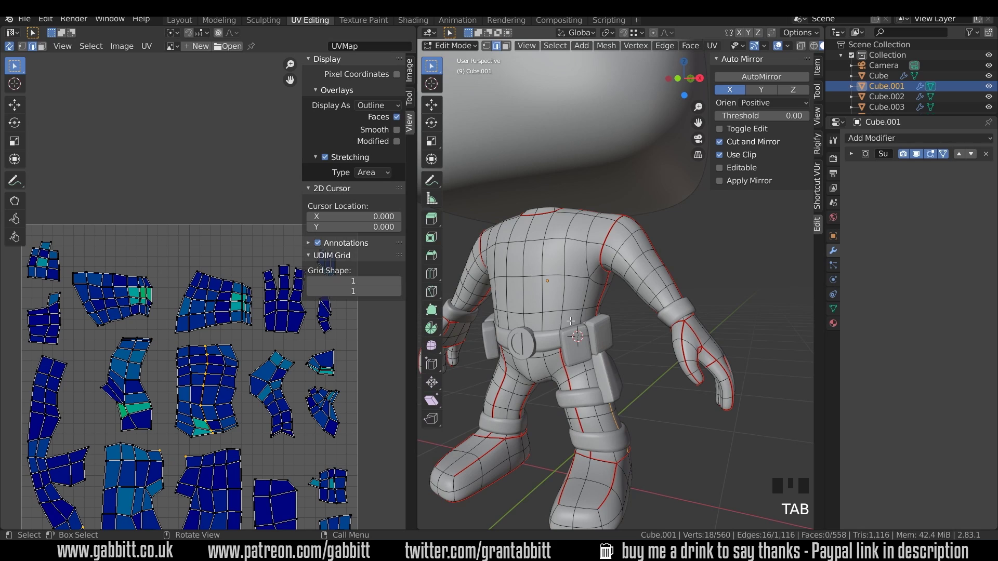
key("Tab")
Unwrap all faces of the front belt pouches with Smart UV Project, using angle limit 66 and island margin 0.06.
left_click(606, 325)
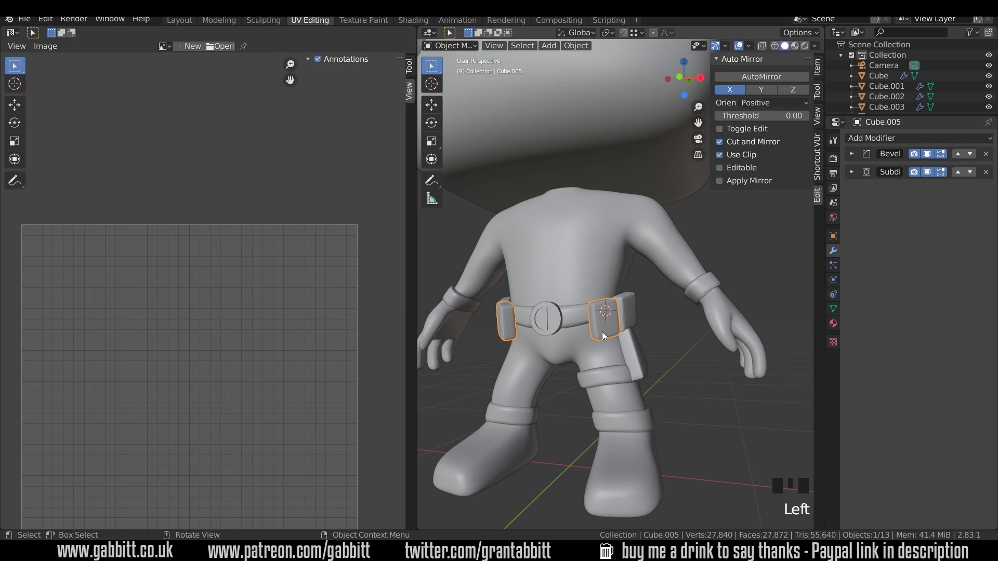
key("Tab")
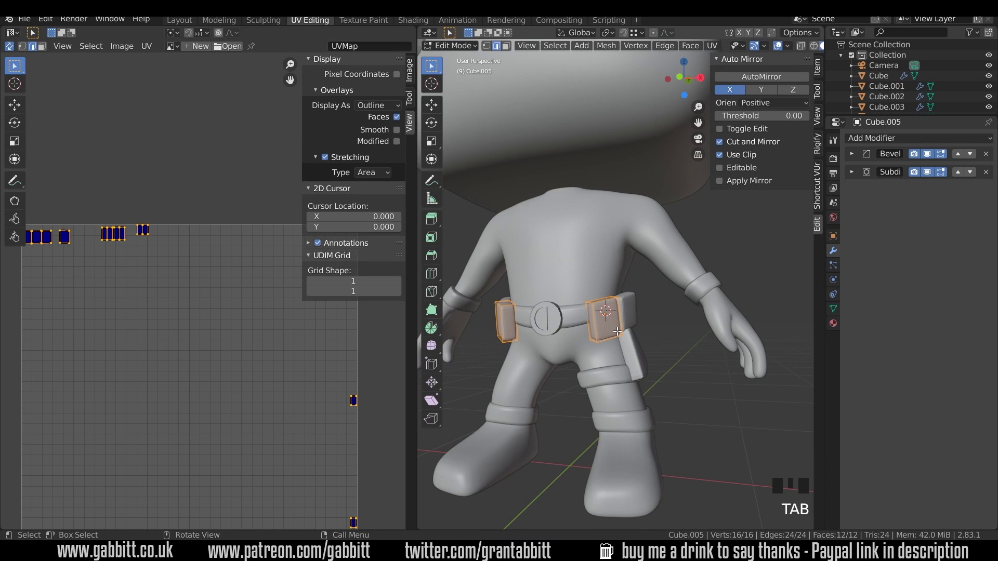
key("a")
key("u")
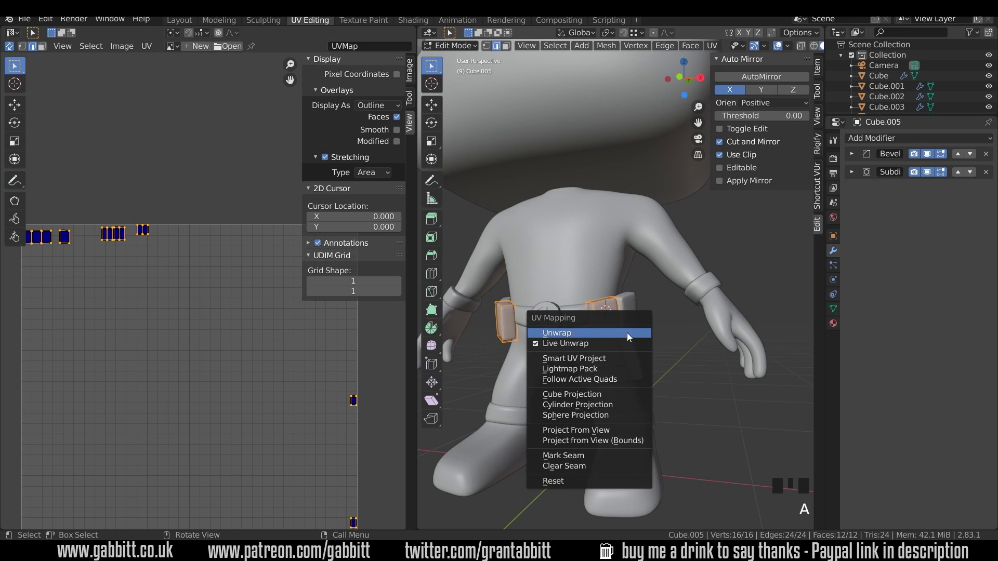
left_click(603, 358)
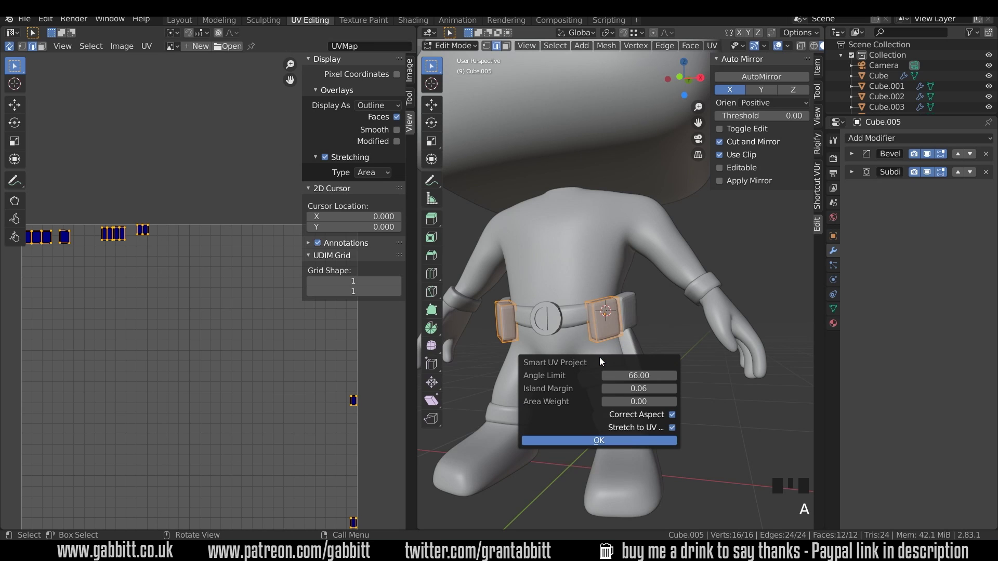
left_click(617, 446)
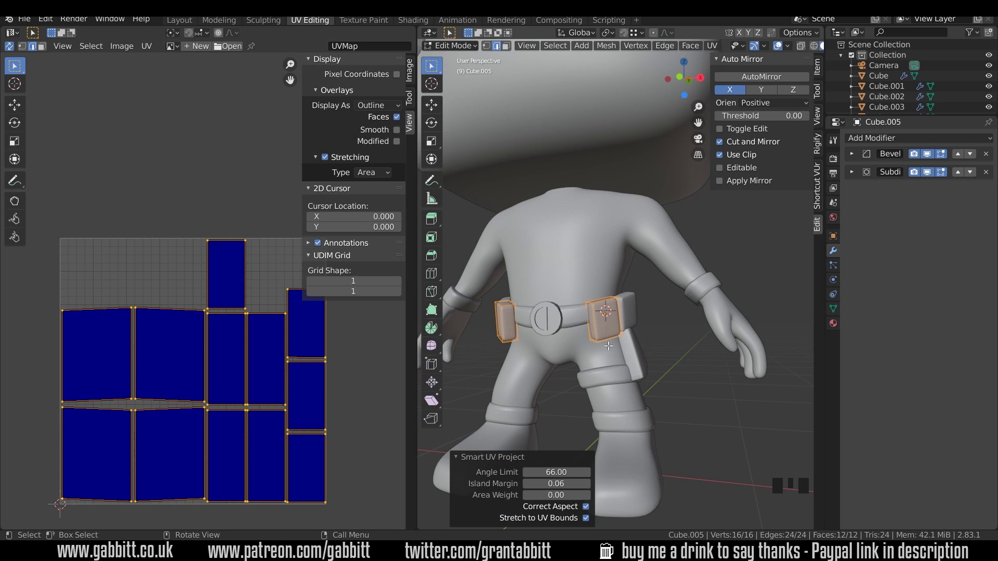
Mark a seam on the connected corner and rim edges of the front belt pouch on the holster side.
scroll(608, 346, "up", 2)
key("2")
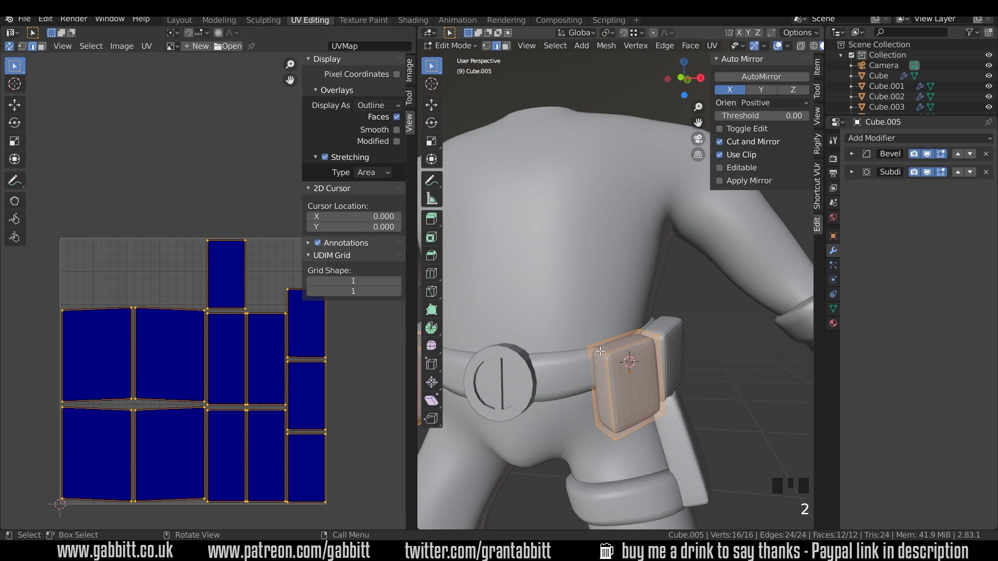
left_click(601, 349)
left_click(613, 341, "shift")
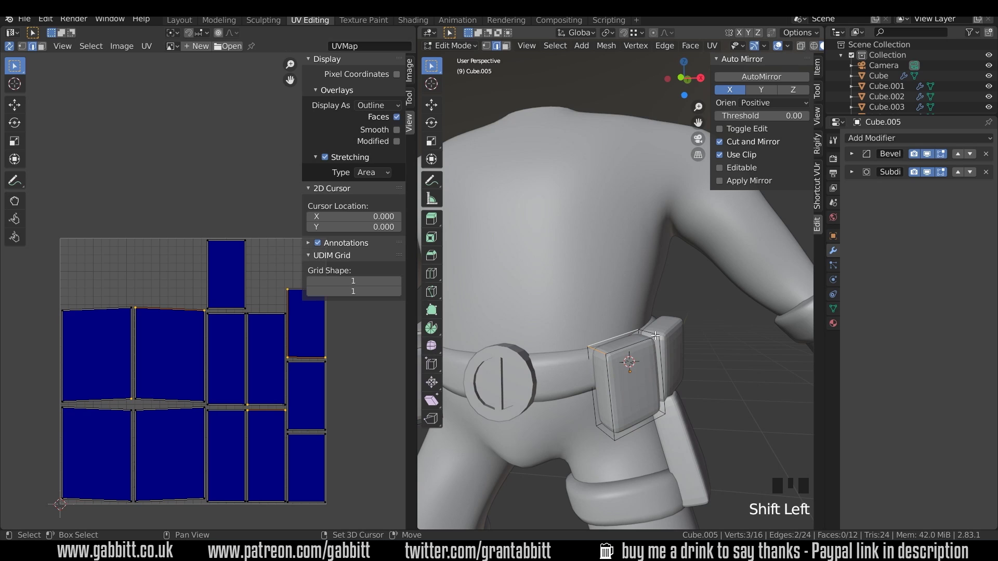
left_click(654, 333, "shift")
left_click(610, 379, "shift")
left_click(599, 406, "shift")
left_click(668, 374, "shift")
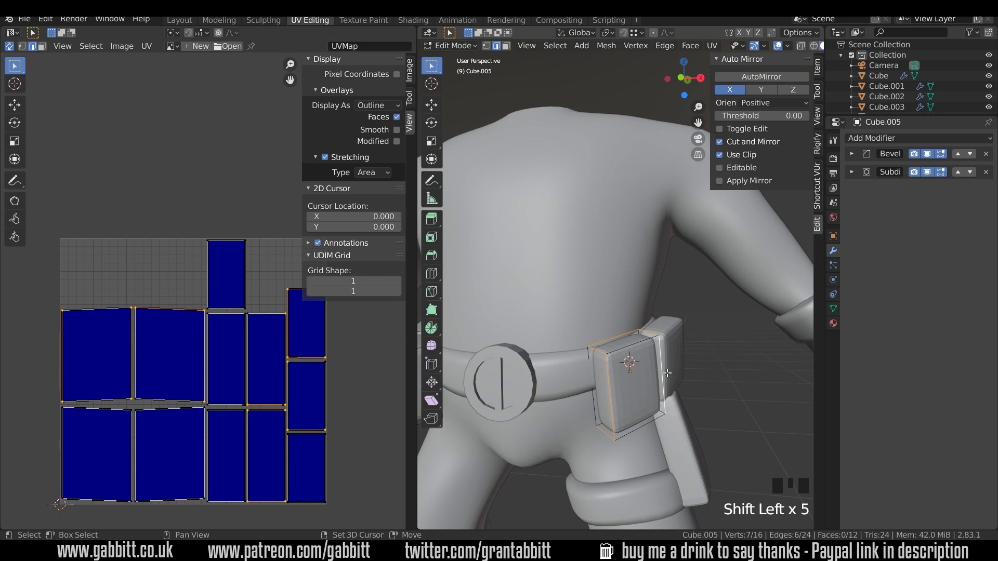
middle_click_drag(668, 375, 647, 346)
key("KP_Decimal")
left_click(644, 431, "shift")
scroll(658, 380, "down", 5)
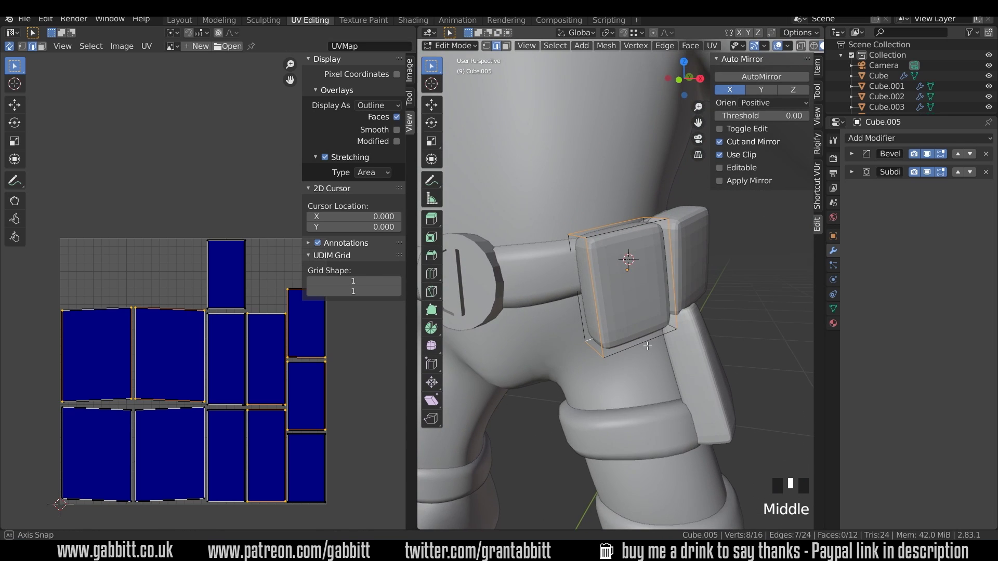
key("ctrl+e")
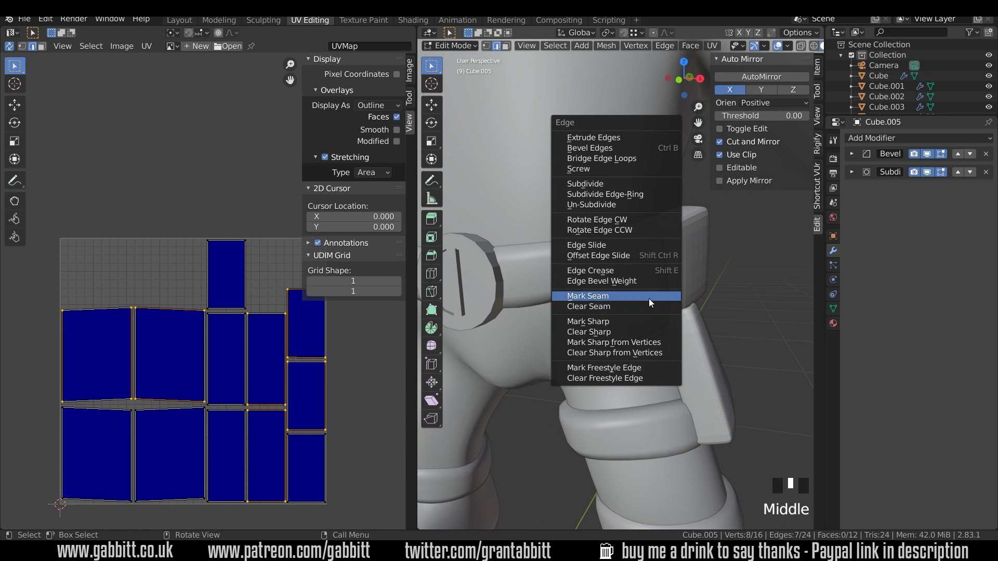
left_click(649, 297)
Mark a matching seam on the connected edges of the front belt pouch on the opposite hip.
scroll(649, 300, "down", 4)
middle_click_drag(648, 300, 734, 362)
middle_click_drag(734, 361, 780, 387, "shift")
left_click(598, 318)
left_click(575, 307, "shift")
left_click(546, 305, "shift")
middle_click_drag(549, 311, 573, 310)
left_click(573, 311, "shift")
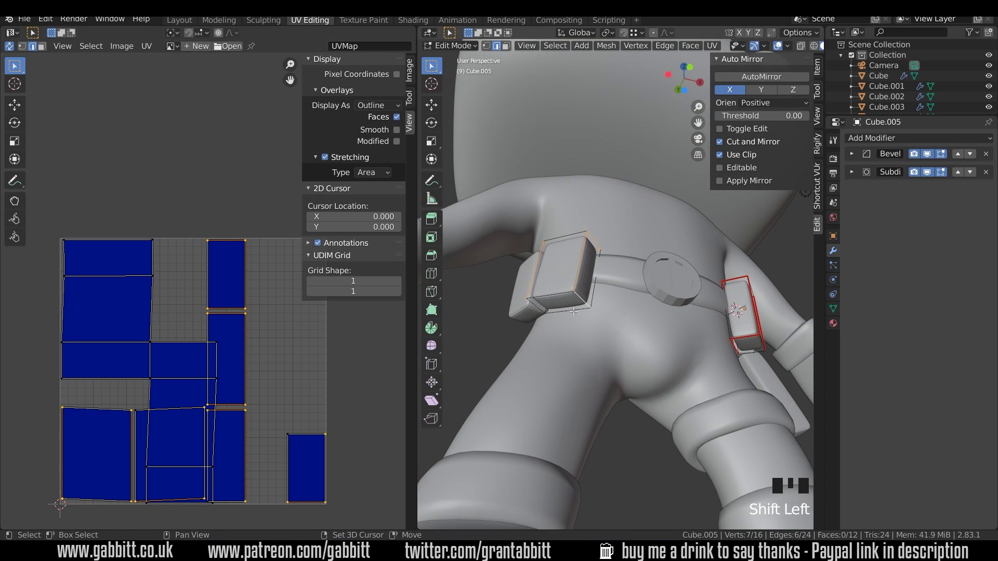
left_click(579, 307, "shift")
left_click(551, 310, "shift")
key("ctrl+e")
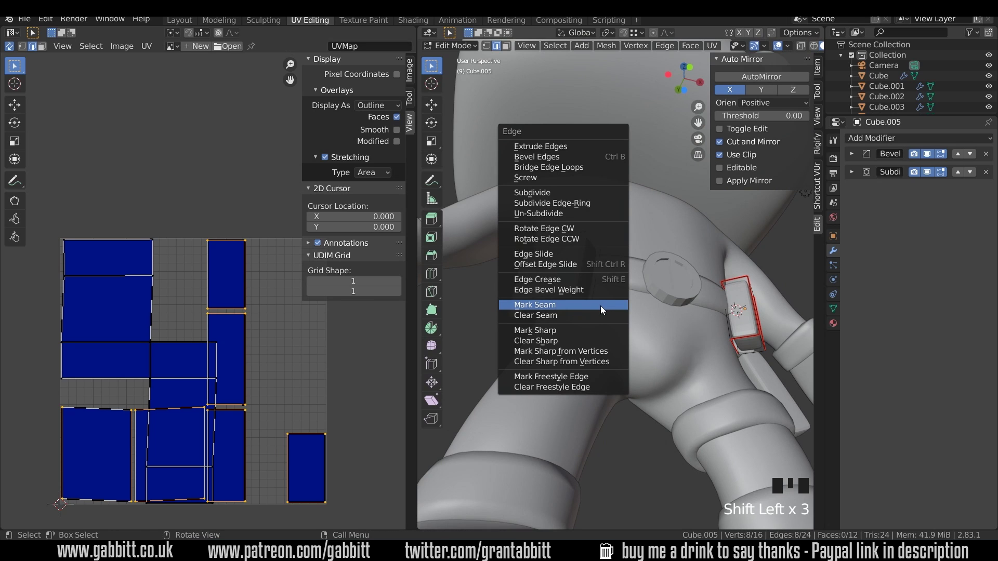
left_click(601, 305)
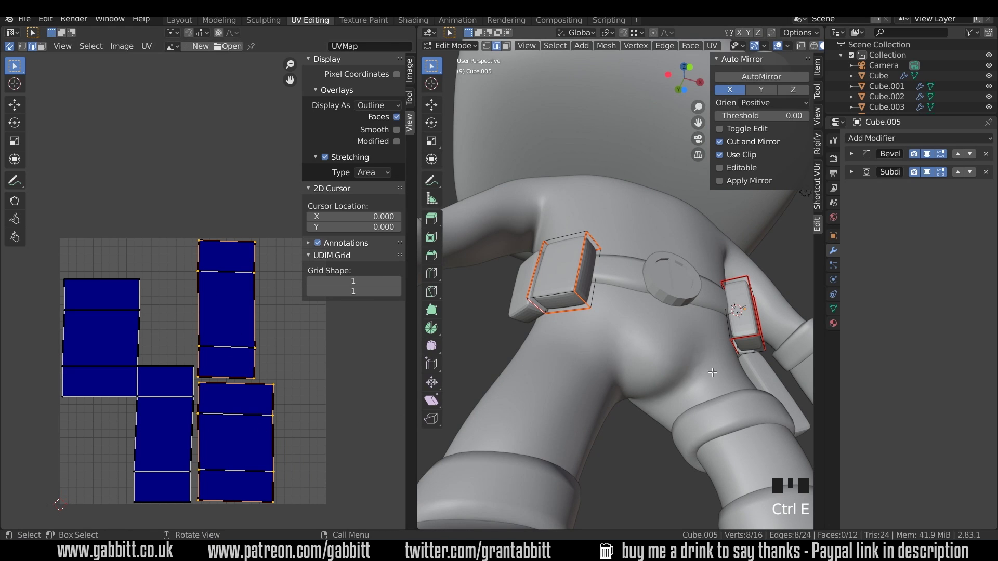
Mark the remaining unseamed edge of the holster-side front pouch as a seam.
middle_click_drag(619, 359, 645, 356)
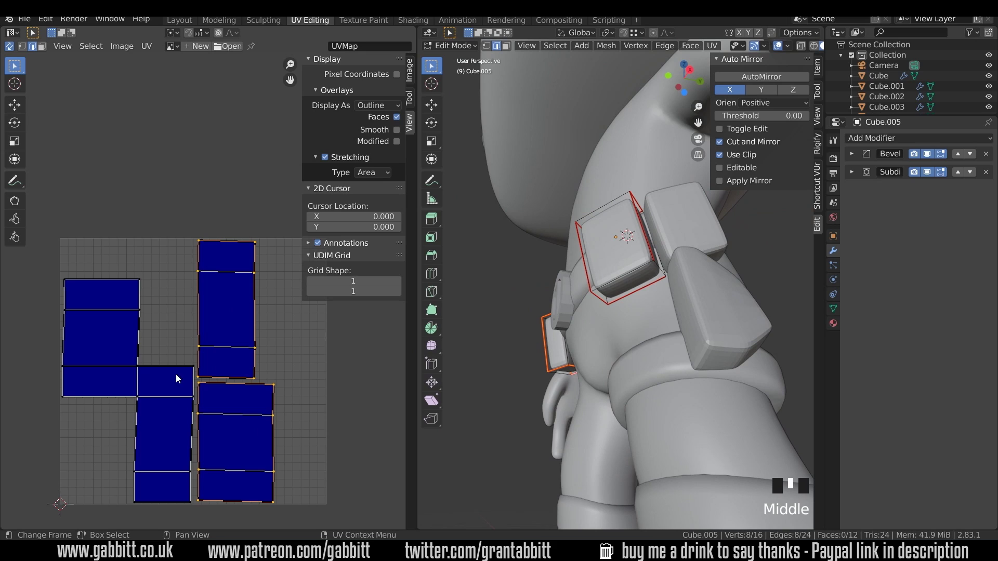
left_click(674, 269)
key("ctrl+e")
left_click(666, 270)
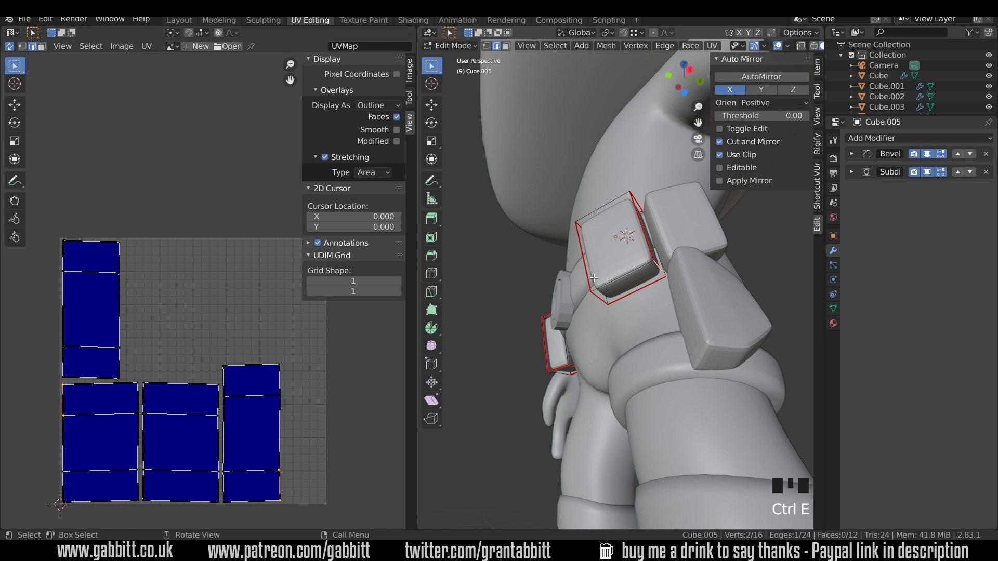
Edit the rear belt pouches and delete the whole pouch on the side without the holster.
middle_click_drag(551, 421, 717, 347)
scroll(598, 411, "down", 2)
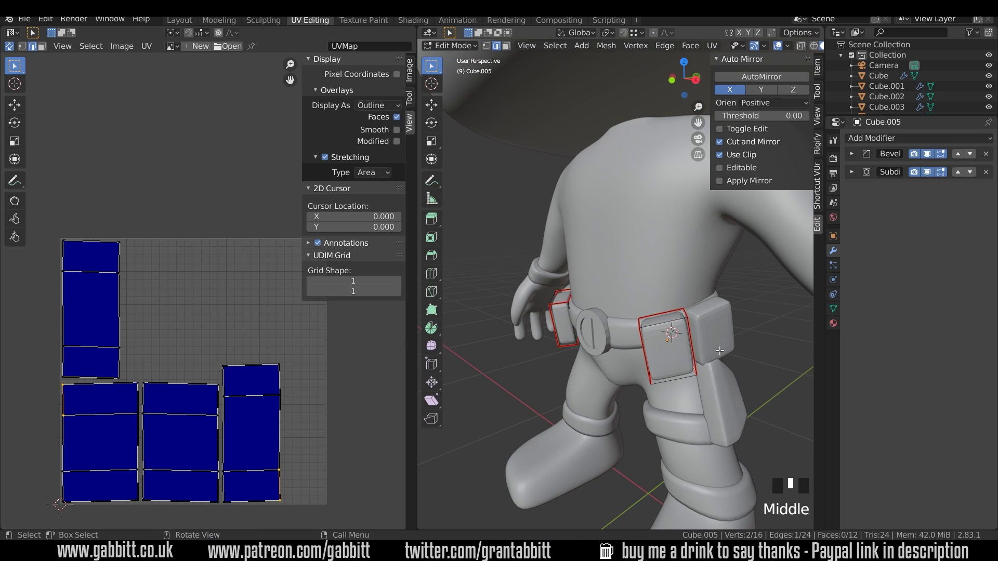
key("Tab")
left_click(715, 344)
middle_click_drag(700, 362, 682, 339)
key("Tab")
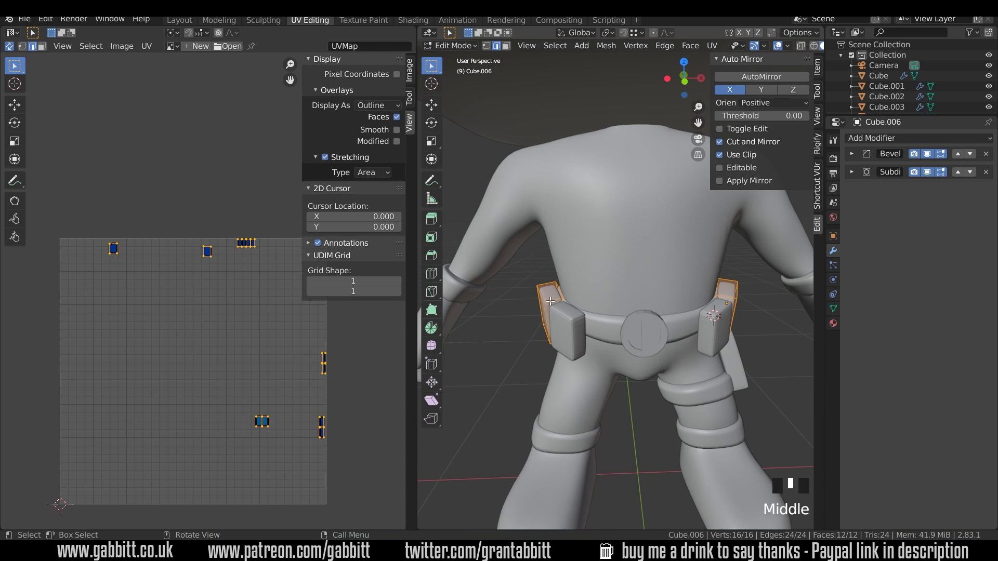
key("alt+a")
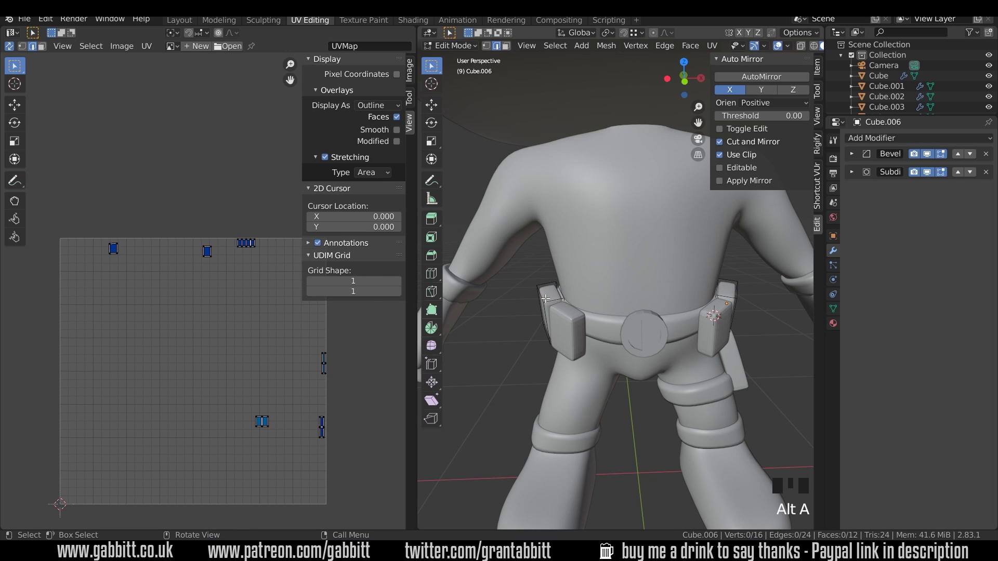
key("l")
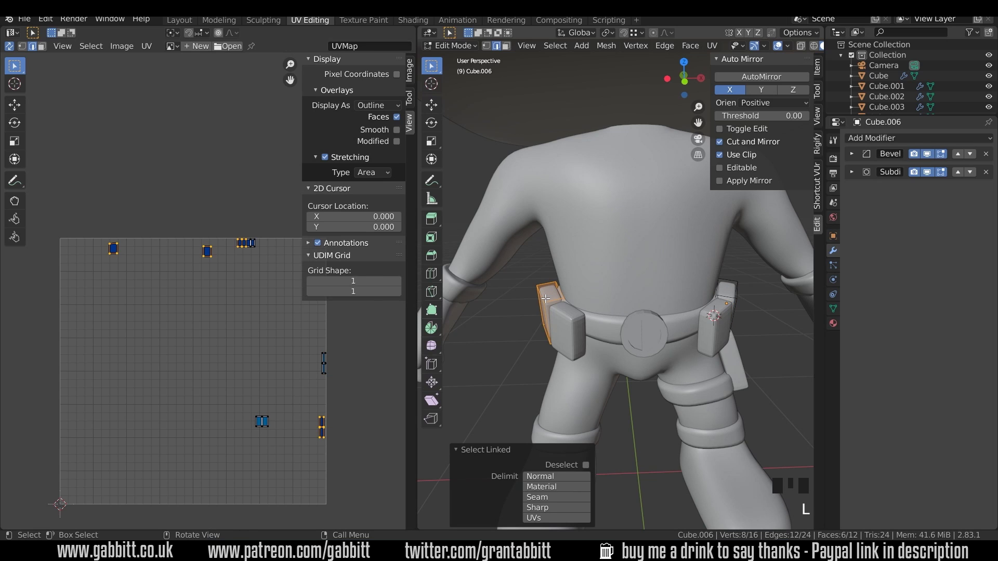
key("Delete")
left_click(531, 297)
Add a Mirror modifier to the remaining rear pouch on the X axis, with the body Cube.001 as mirror object.
left_click(872, 137)
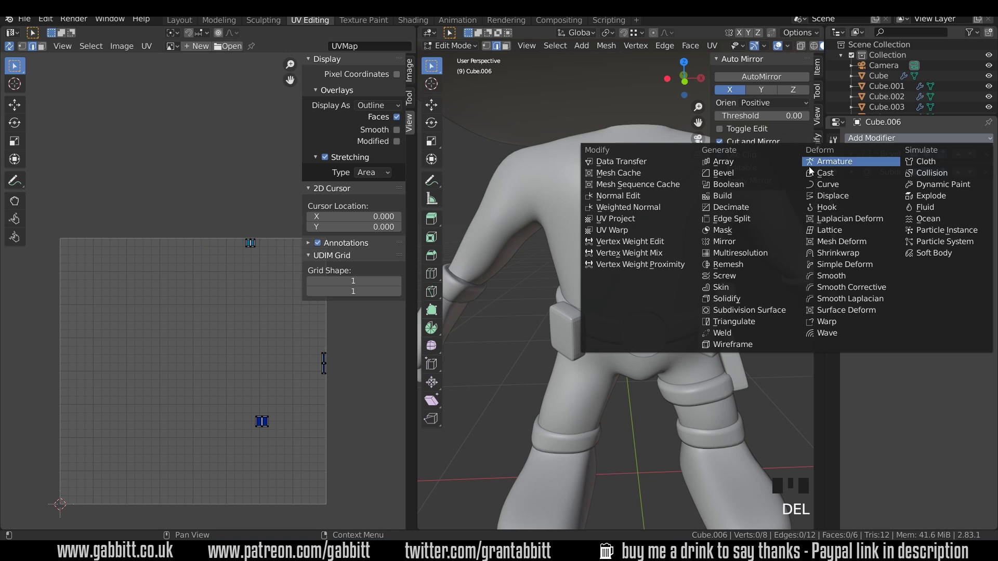
left_click(728, 241)
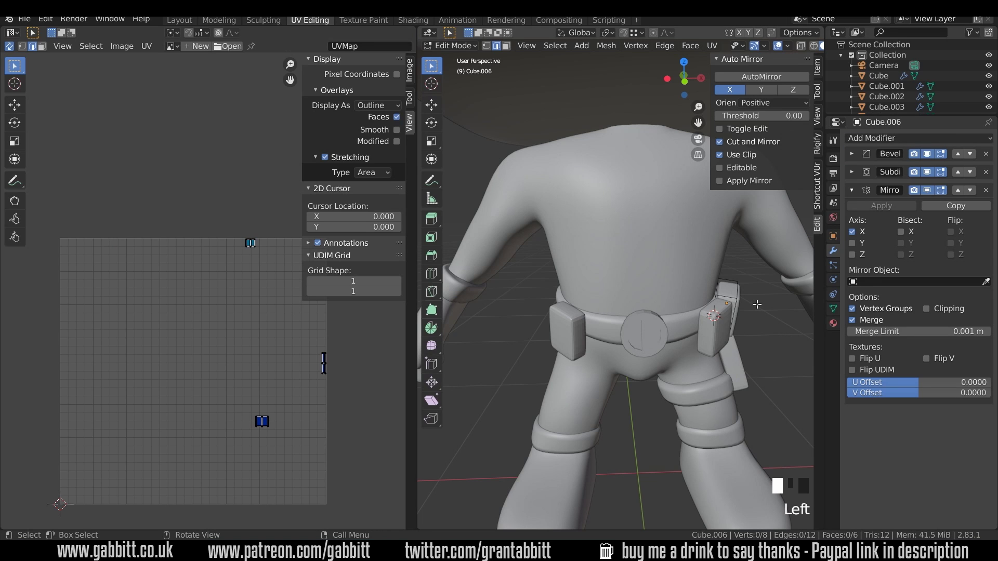
middle_click_drag(756, 304, 652, 328)
left_click(985, 281)
left_click(660, 247)
Isolate the mirrored rear belt pouch and mark seams on the selected outline and corner edges around its sides.
left_click(661, 318)
left_click(678, 307, "shift")
left_click(707, 303, "shift")
left_click(717, 335, "shift")
left_click(674, 363, "shift")
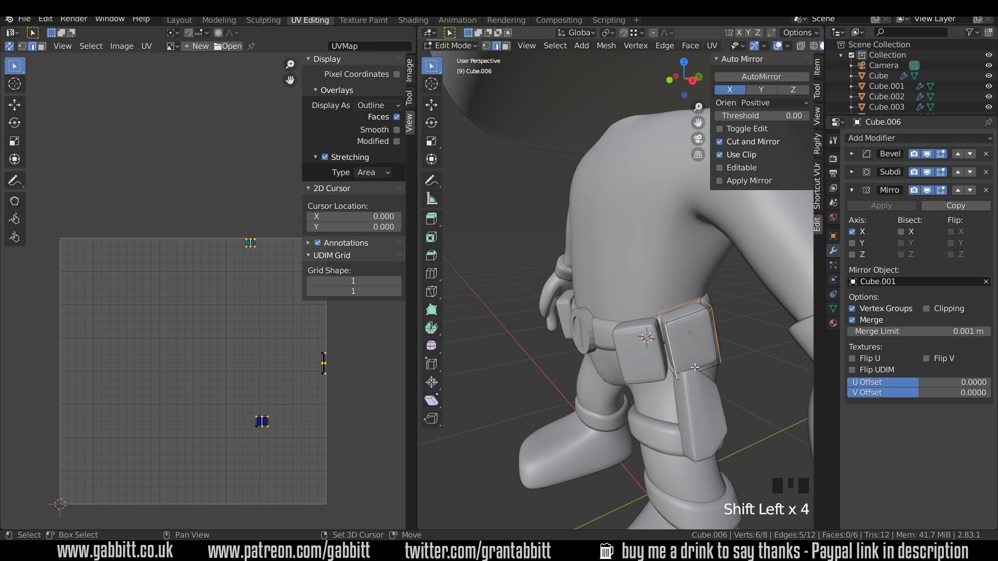
middle_click_drag(695, 367, 688, 246)
key("KP_Divide")
left_click(711, 257, "shift")
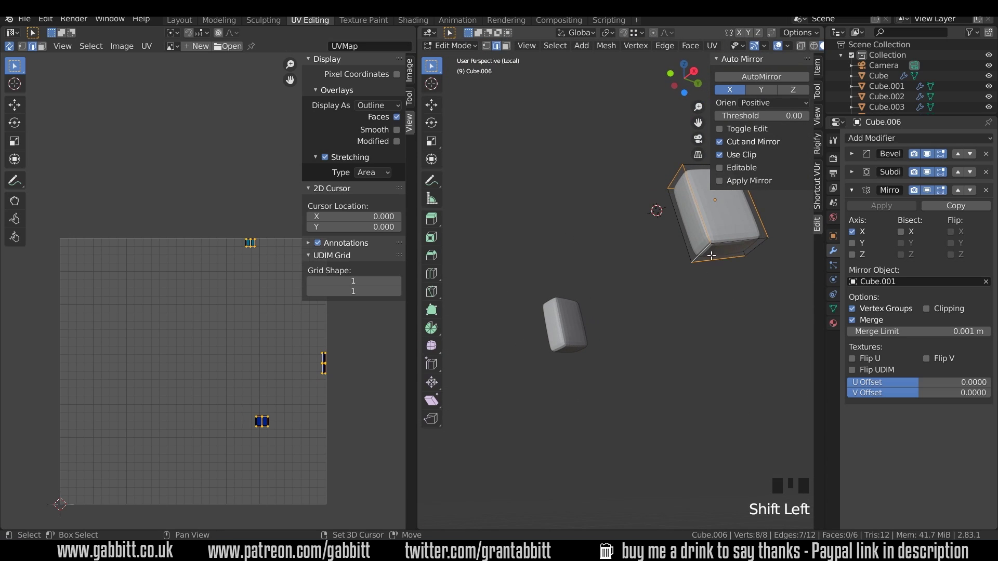
left_click(757, 252, "shift")
middle_click_drag(757, 251, 731, 319)
key("ctrl+e")
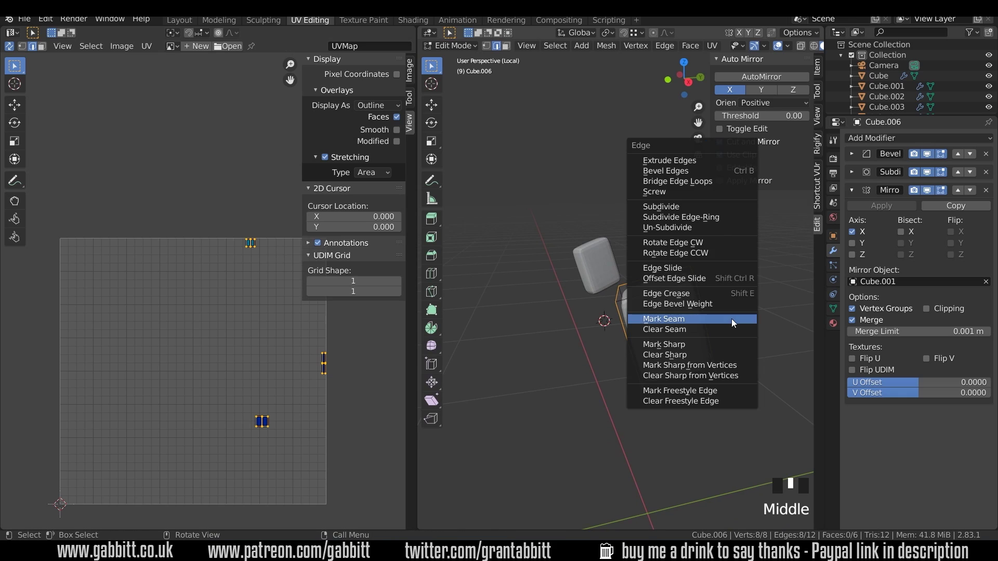
left_click(721, 318)
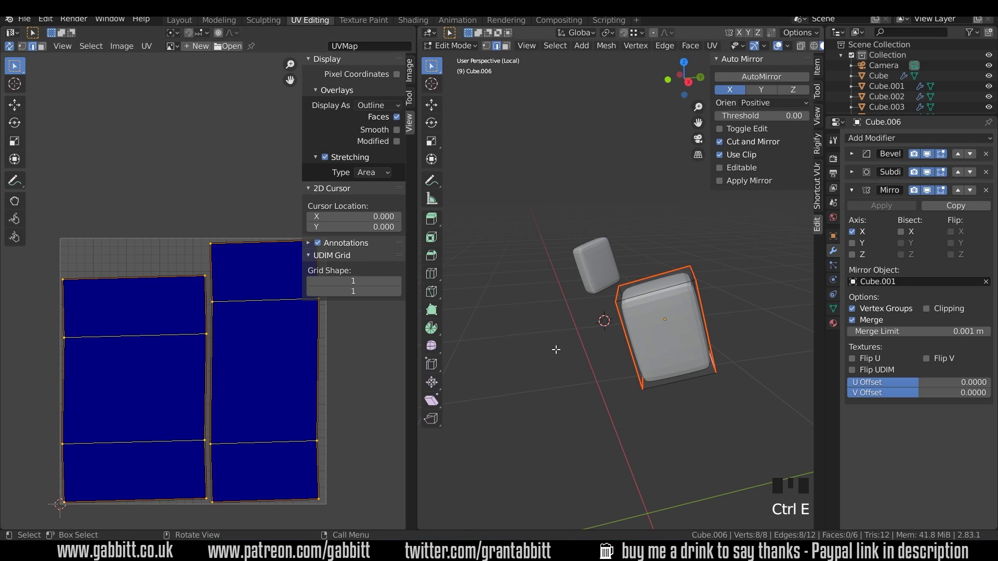
Apply the rear pouch's Mirror modifier and unwrap both rear pouches together.
key("Tab")
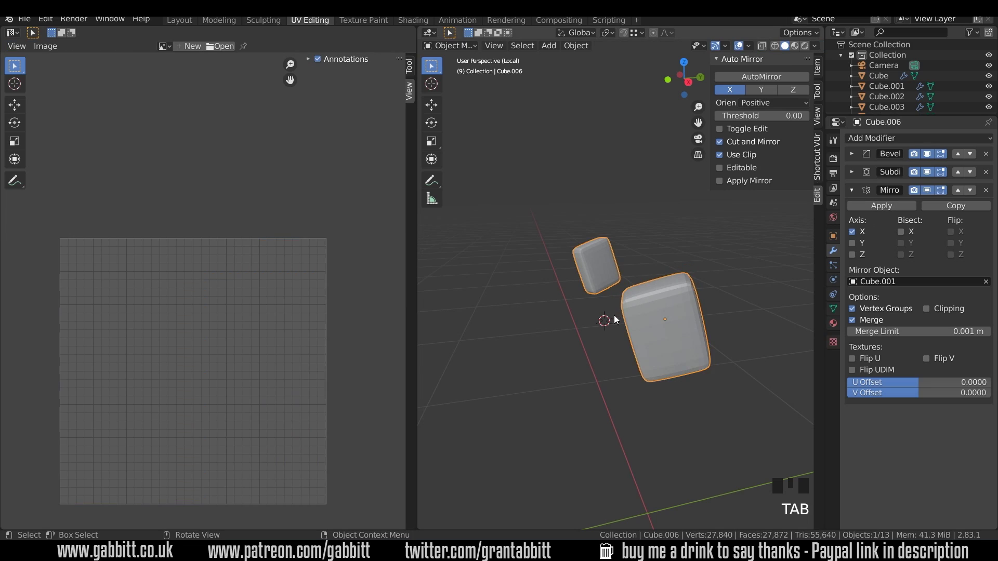
left_click(862, 206)
key("Tab")
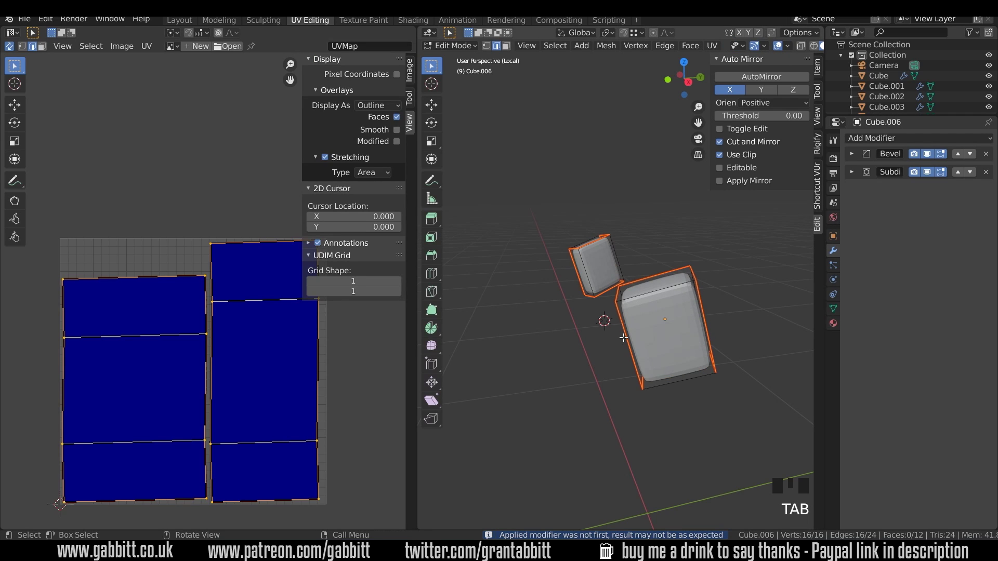
key("a")
key("u")
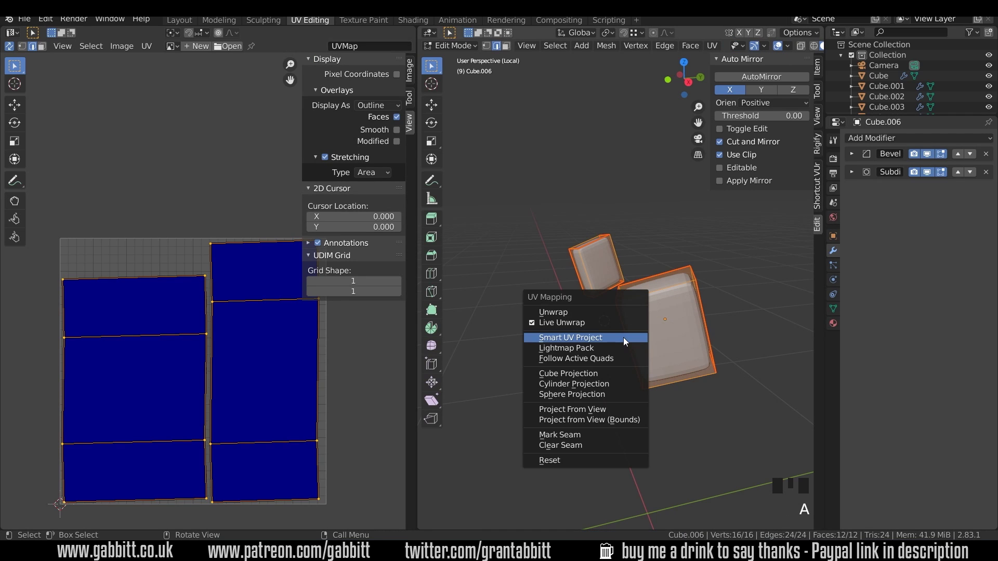
left_click(594, 316)
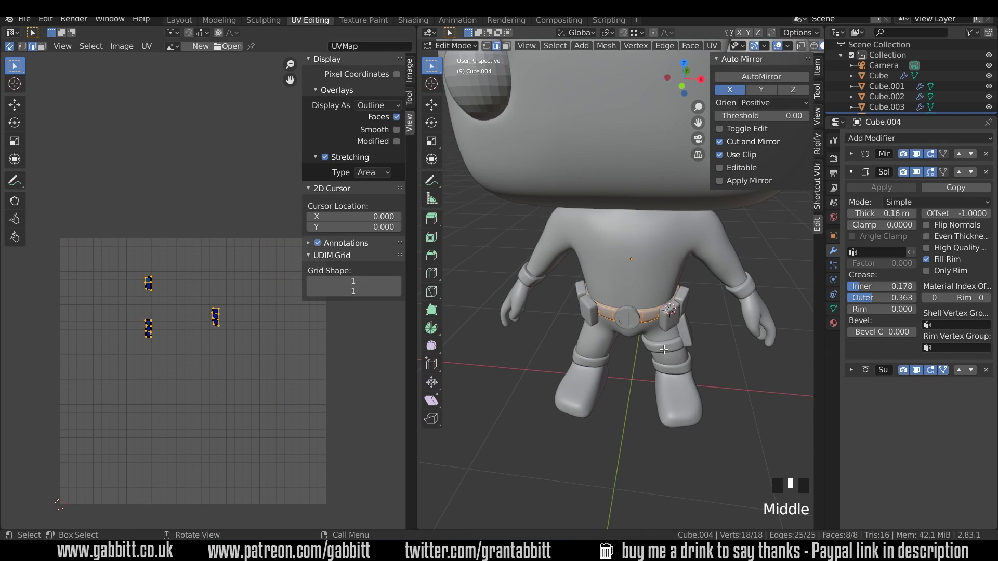
Mark a seam across the belt and unwrap all its faces into a strip.
middle_click_drag(551, 299, 587, 306)
key("ctrl+e")
key("a")
key("u")
left_click(609, 300)
left_click(852, 154)
key("Tab")
left_click(882, 169)
key("Tab")
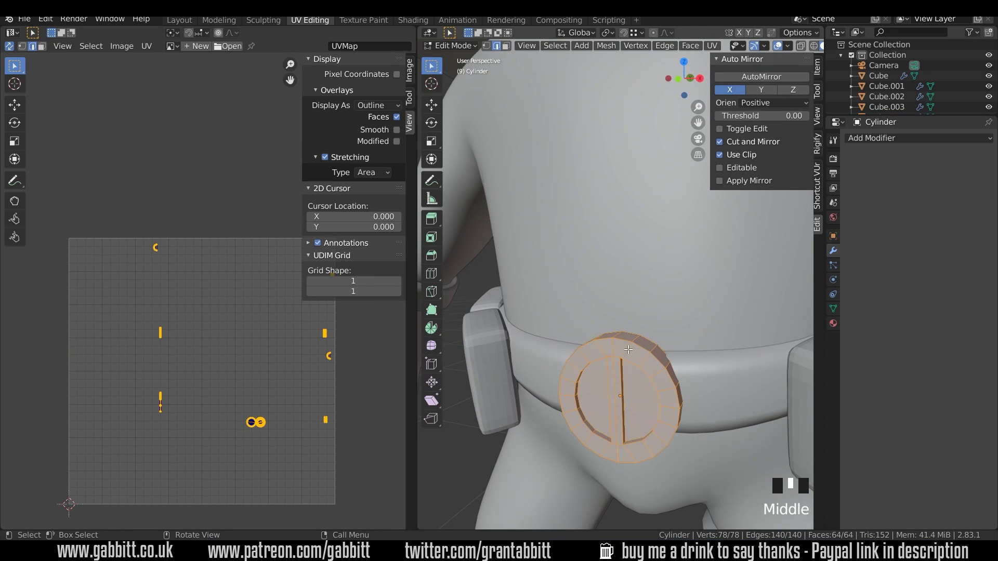
Mark seams on the belt buckle, undoing the first edge selections and picking its rim edges again.
key("ctrl+e")
left_click(647, 346, "alt+shift")
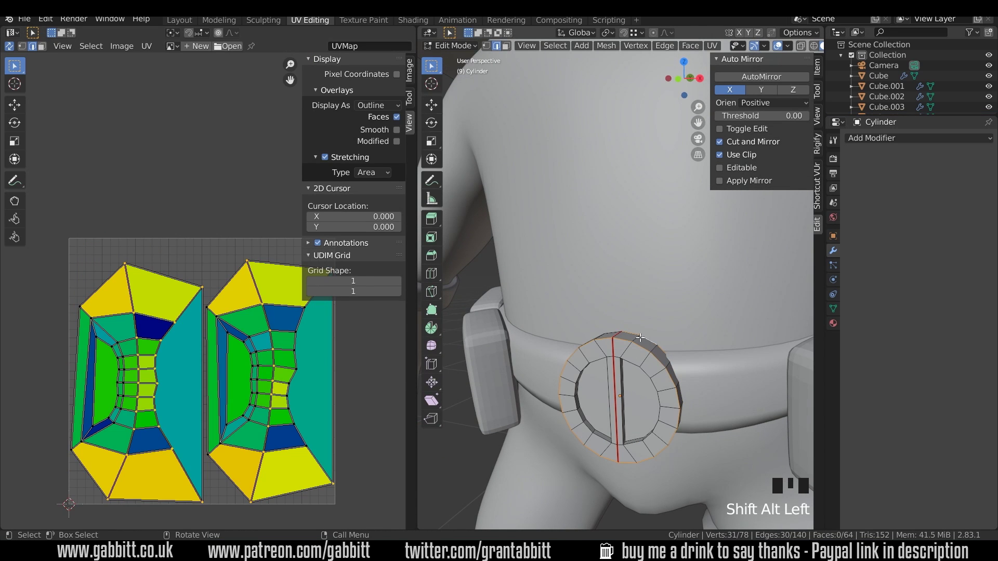
key("ctrl+z")
key("ctrl+z")
key("ctrl+z")
key("ctrl+z")
left_click(656, 358, "alt")
left_click(658, 346, "alt+shift")
middle_click_drag(653, 350, 614, 352)
left_click(637, 316, "shift")
key("ctrl+e")
left_click(637, 316)
Set the UV stretching display type to Angle and finish editing the buckle.
left_click(373, 172)
left_click(372, 196)
key("Tab")
scroll(566, 360, "down", 4)
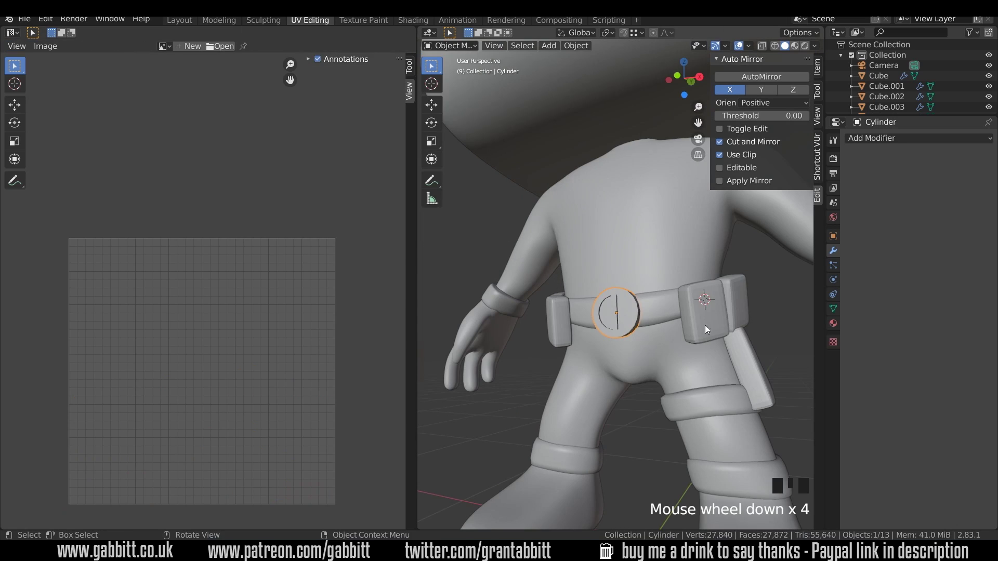
Edit the holster and mark seams along its first outer edges.
left_click(746, 372)
key("Tab")
middle_click_drag(727, 364, 587, 364)
scroll(571, 374, "up", 3)
left_click(557, 359, "alt+shift")
key("ctrl+e")
left_click(728, 312, "shift")
middle_click_drag(558, 395, 623, 171)
key("ctrl+e")
left_click(691, 358)
Isolate the holster, mark a further edge as seam, and turn off the Subdivision modifier's viewport display.
key("slash")
left_click(642, 270, "shift")
key("ctrl+e")
left_click(927, 172)
middle_click_drag(565, 223, 696, 284)
Mark an edge inside the holster's opening as seam and merge all the holster's vertices by distance.
left_click(671, 223, "shift")
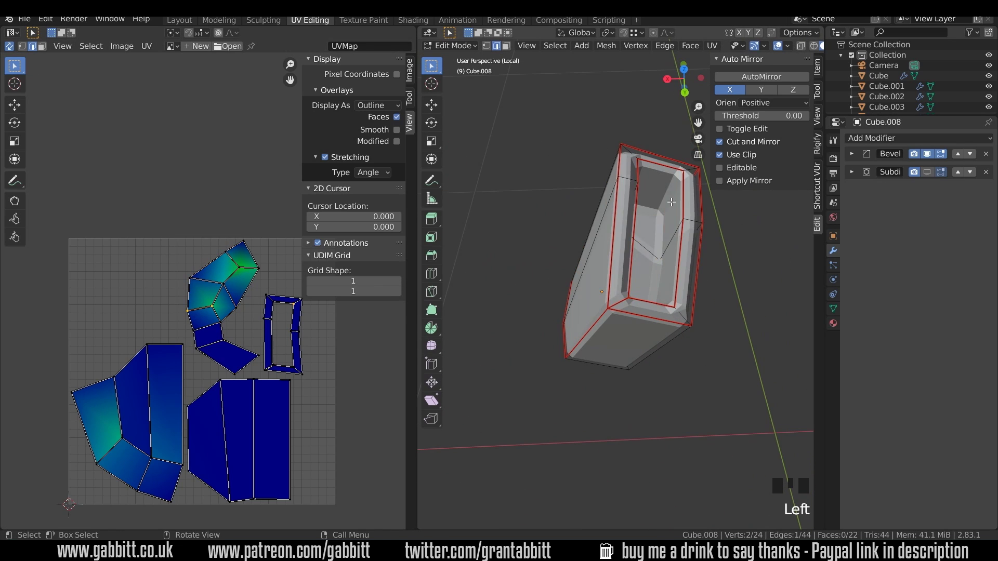
key("ctrl+e")
left_click(671, 223)
key("a")
key("m")
left_click(631, 332)
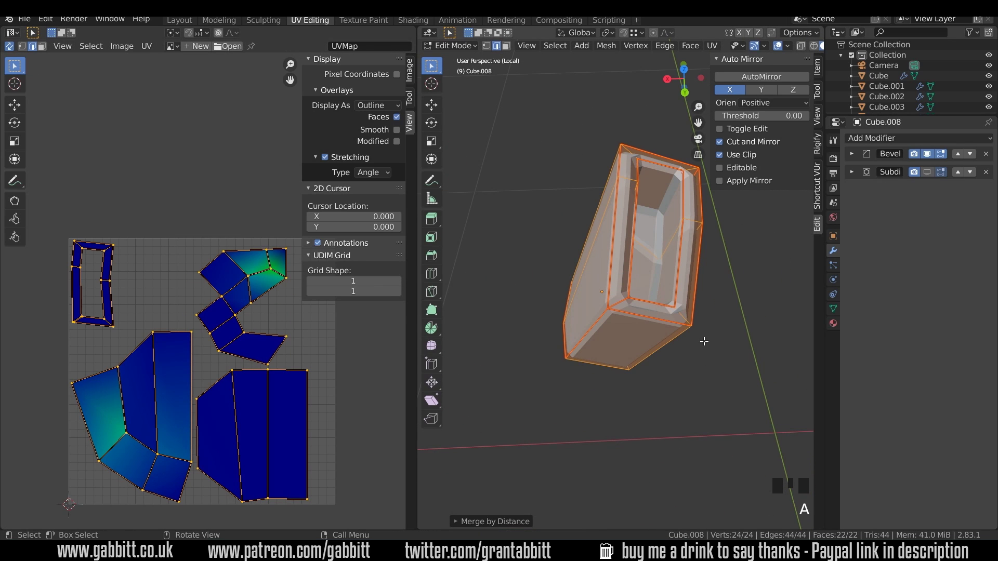
Mark seams on the corner edges of the holster's rim to split the rim and its inner walls.
middle_click_drag(706, 340, 675, 250)
left_click(671, 200)
key("ctrl+e")
left_click(671, 200)
middle_click_drag(676, 208, 668, 383)
key("ctrl+e")
left_click(657, 419)
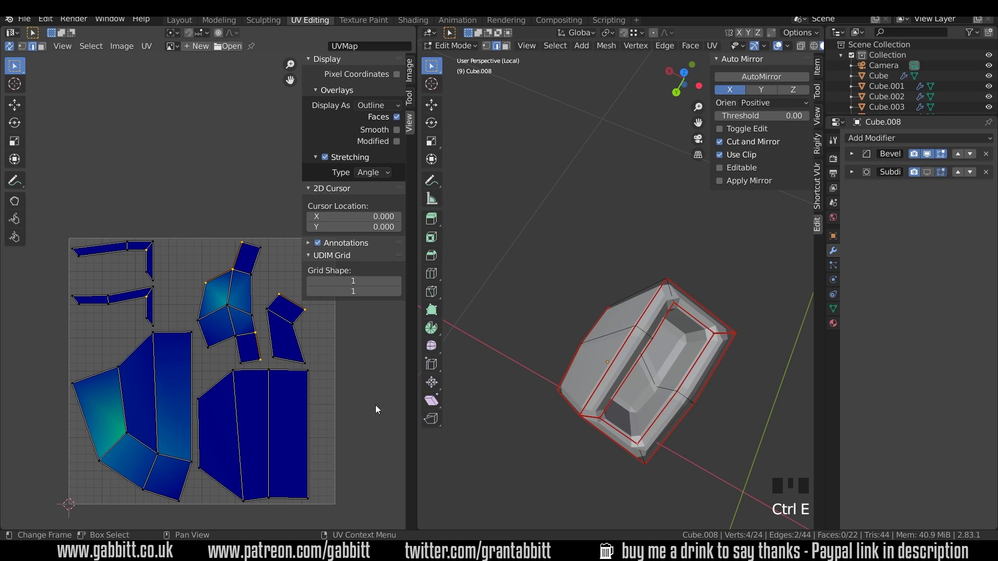
Mark seams along the holster's long side edges to separate the narrow side strip.
middle_click_drag(624, 343, 644, 278)
left_click(568, 219)
left_click(559, 339, "shift")
left_click(624, 410, "shift")
key("ctrl+e")
left_click(624, 410)
middle_click_drag(624, 369, 582, 359)
middle_click_drag(645, 343, 587, 312)
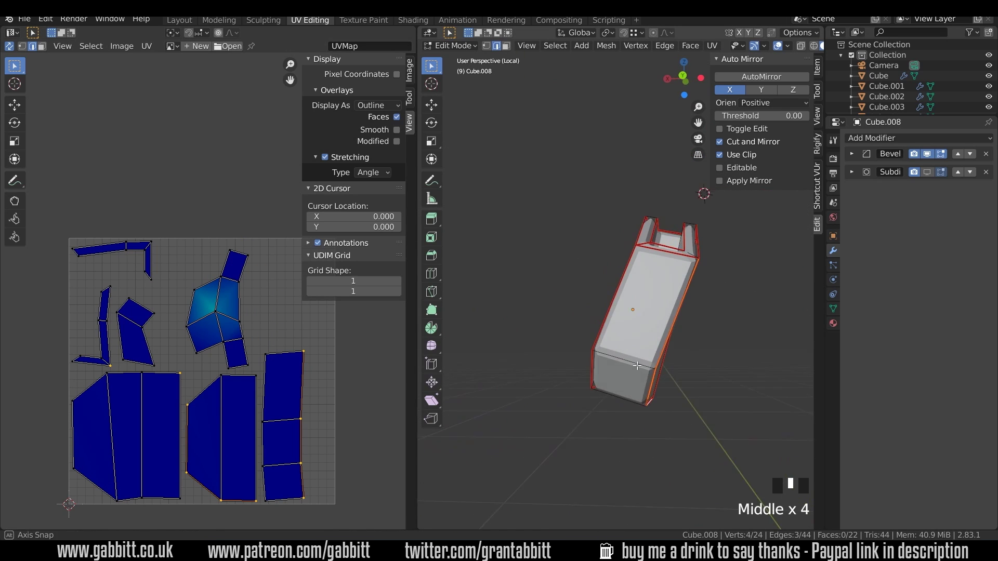
Turn off the holster's Bevel modifier in the viewport and mark seams on its remaining outer edges.
left_click(635, 283, "alt")
middle_click_drag(635, 283, 608, 322)
left_click(927, 154)
scroll(641, 364, "up", 4)
middle_click_drag(642, 363, 520, 410)
key("ctrl+e")
left_click(673, 321)
left_click(580, 323)
key("ctrl+e")
left_click(580, 334)
Mark a seam on the inner wall edge within the holster's opening.
left_click(279, 393)
key("KP_Decimal")
middle_click_drag(608, 369, 728, 272)
left_click(727, 272)
key("ctrl+e")
left_click(728, 272)
scroll(291, 437, "down", 1)
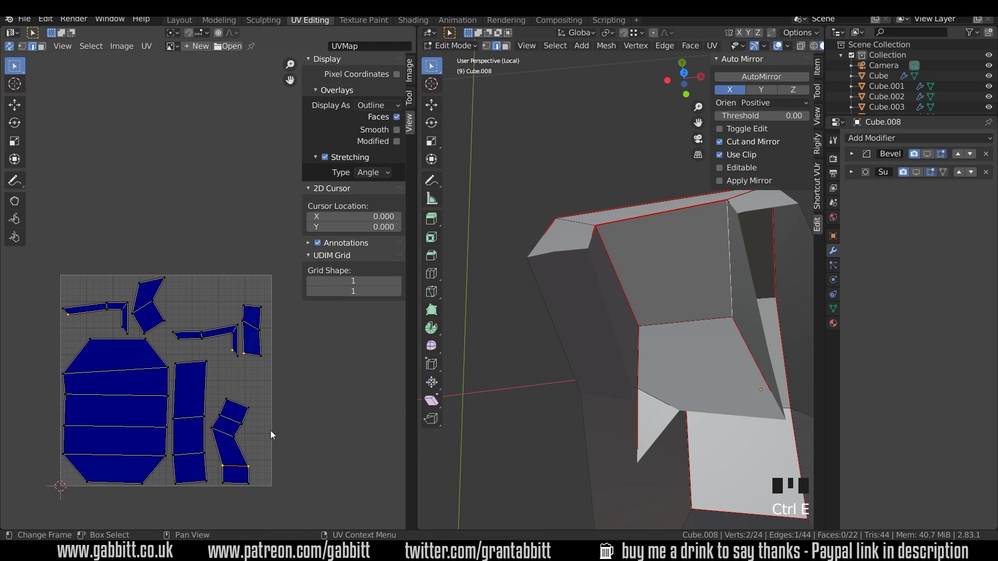
Leave the holster's local view and mark a seam across the thigh strap.
middle_click_drag(613, 343, 577, 238, "shift")
key("KP_Divide")
scroll(615, 410, "down", 3)
middle_click_drag(616, 411, 616, 355)
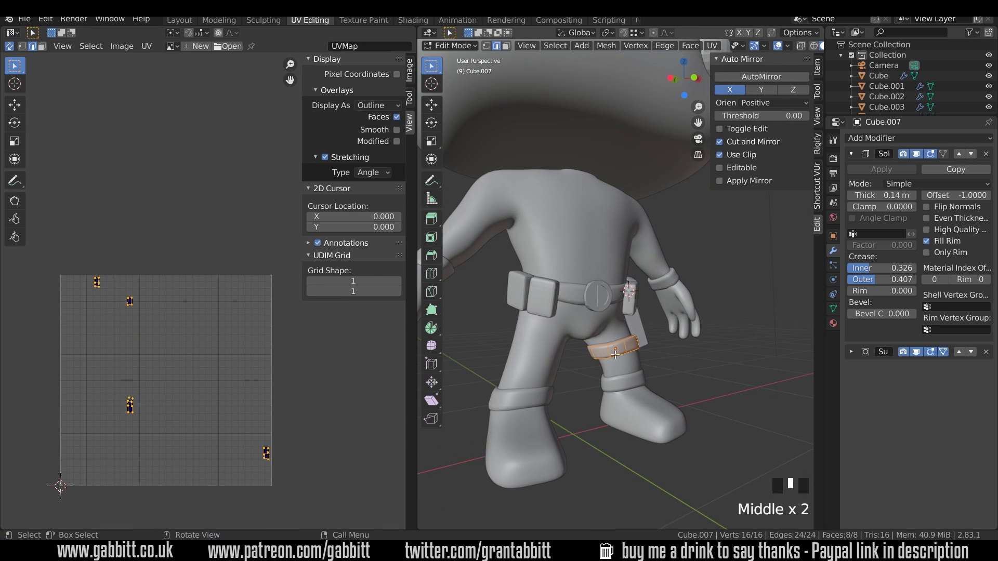
left_click(616, 355, "alt")
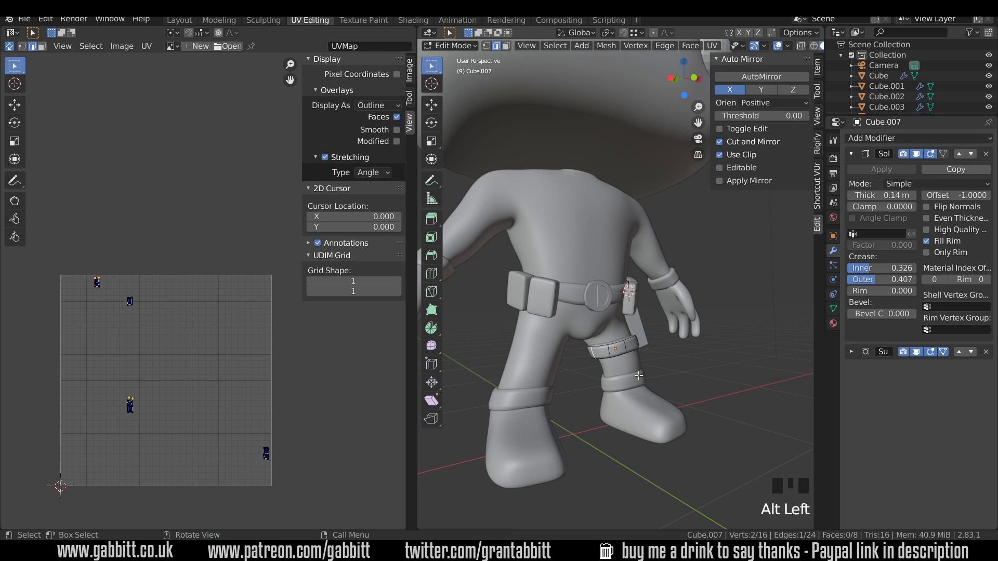
scroll(639, 376, "up", 4)
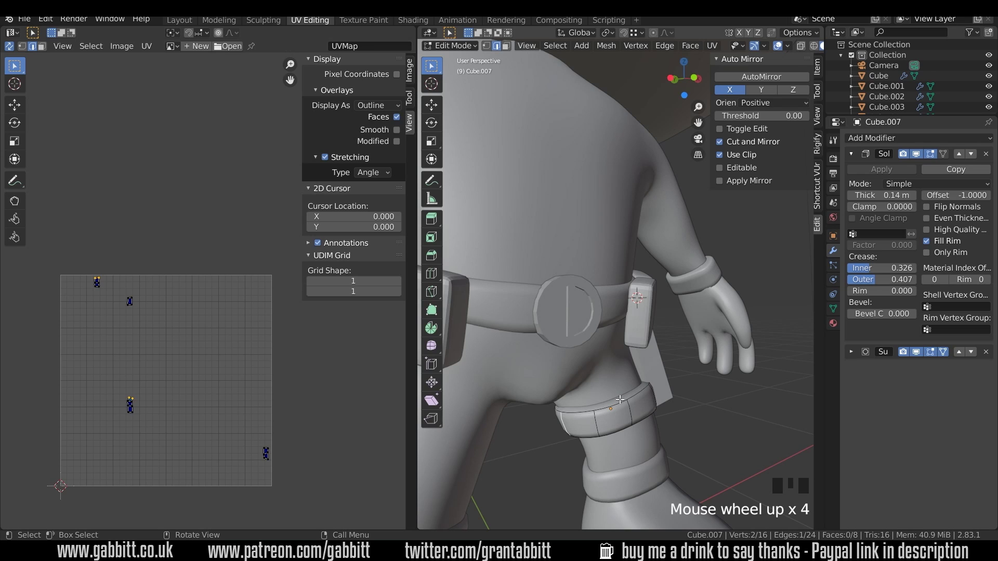
key("ctrl+e")
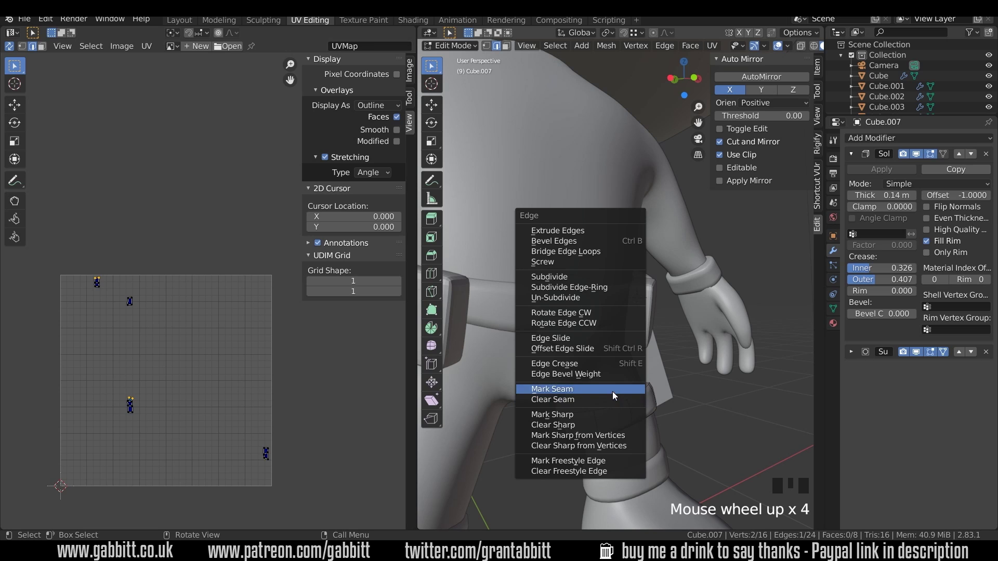
left_click(612, 391)
Edit the ankle cuffs and mark a seam across the cuff on each leg.
key("Tab")
left_click(627, 482)
key("Tab")
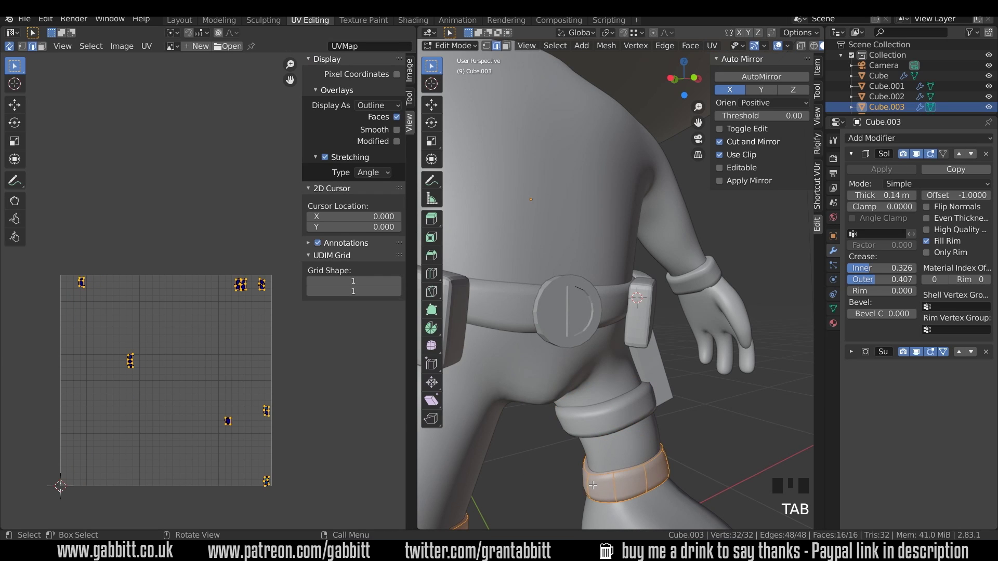
left_click(593, 485)
key("ctrl+e")
left_click(552, 447)
left_click_drag(552, 448, 602, 429, "alt")
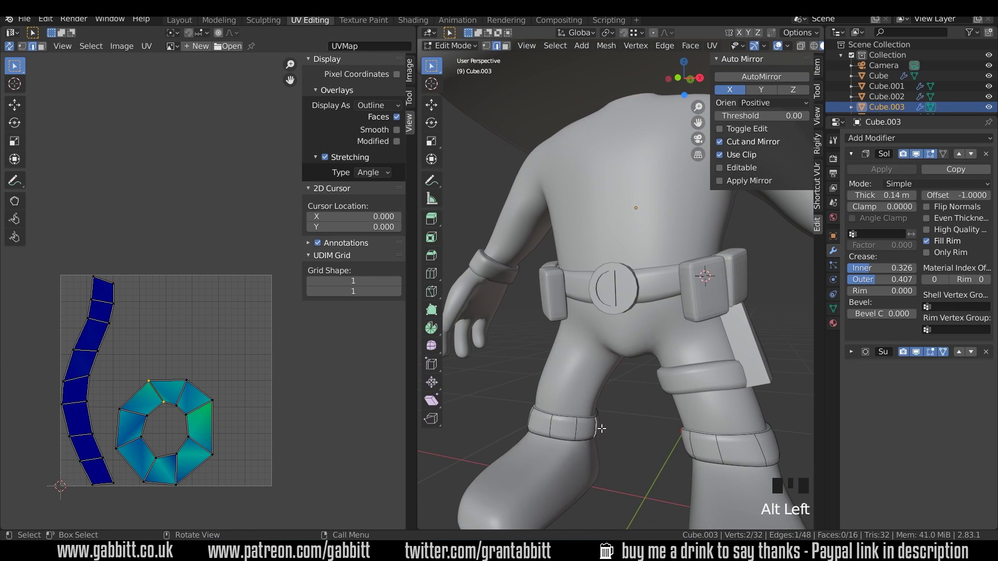
middle_click_drag(601, 429, 672, 416)
Try Follow Active Quads on a single front face of the ankle cuff, checking its edge length mode.
key("3")
left_click(589, 413)
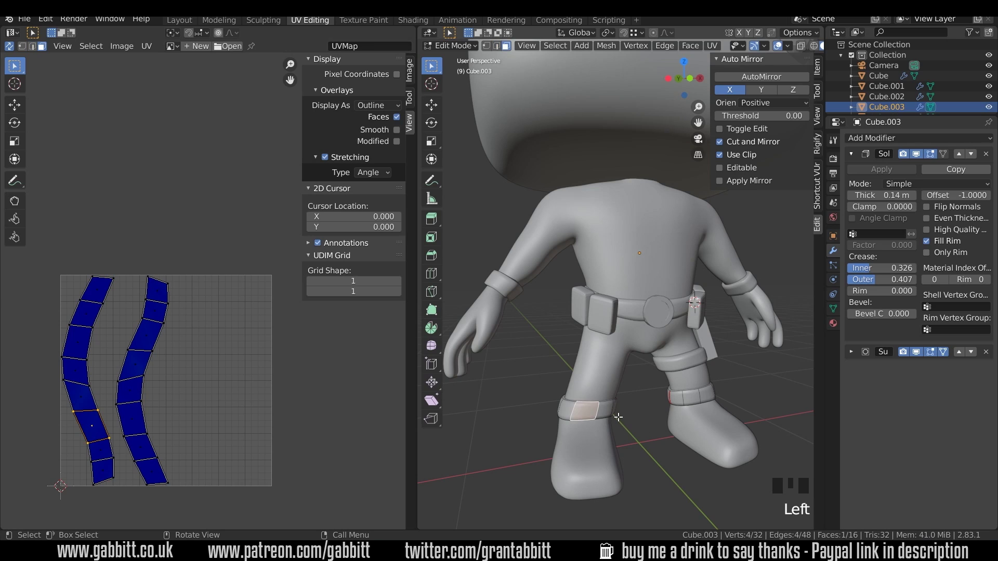
key("u")
left_click(608, 425)
left_click(606, 452)
left_click(463, 522)
left_click(546, 518)
left_click(543, 508)
Try Follow Active Quads on all faces of both ankle cuffs and undo it.
key("a")
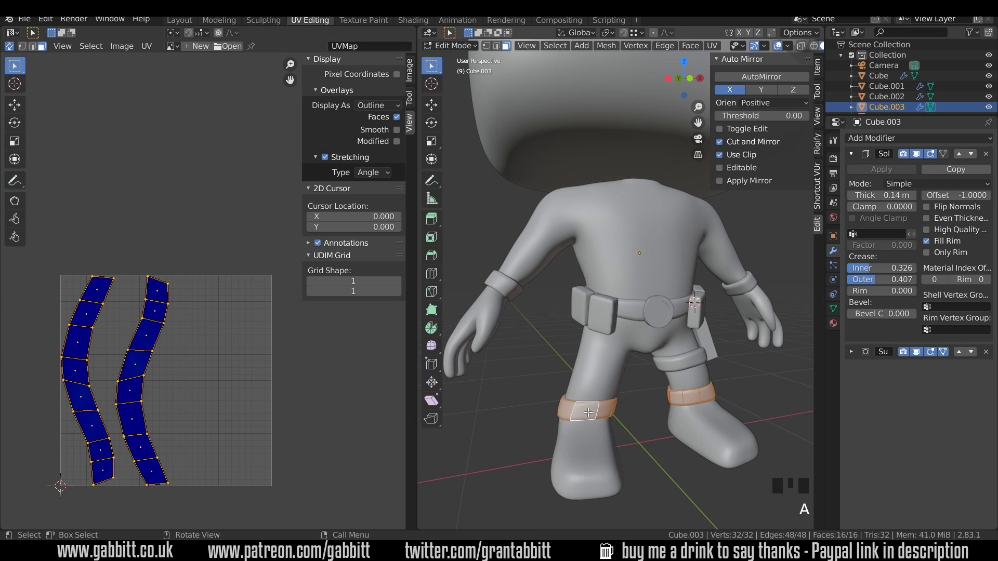
key("u")
left_click(597, 427)
left_click(603, 451)
key("ctrl+z")
Try Follow Active Quads on the ankle cuffs with edge length mode Even, and undo the result.
middle_click_drag(617, 450, 635, 425)
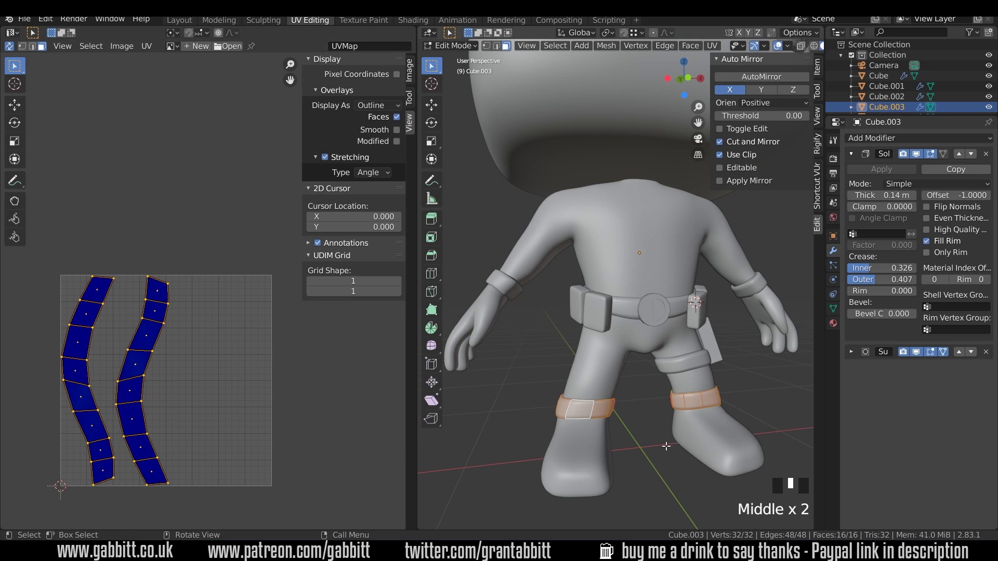
middle_click_drag(708, 455, 465, 438)
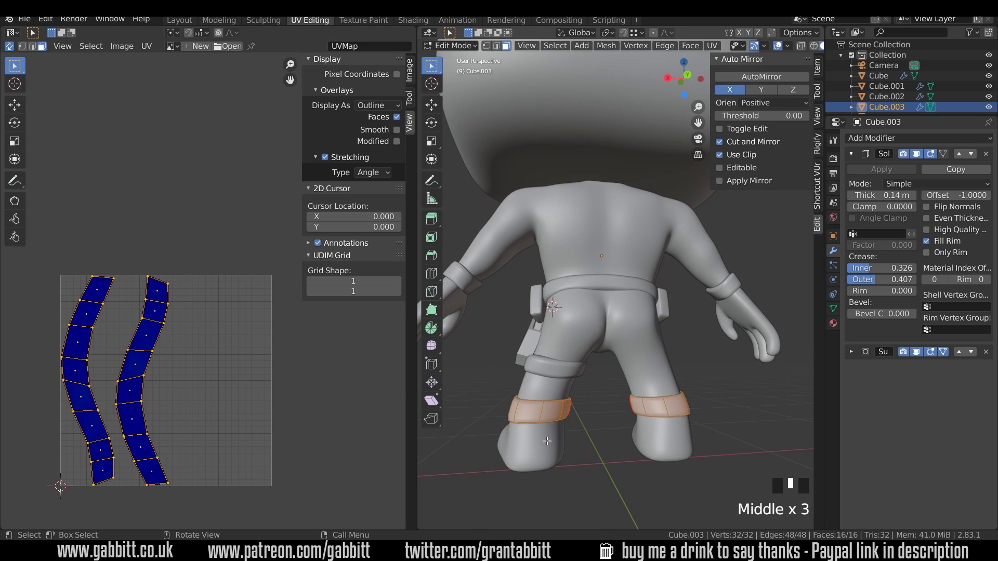
scroll(547, 440, "up", 2)
middle_click_drag(540, 457, 671, 416, "shift")
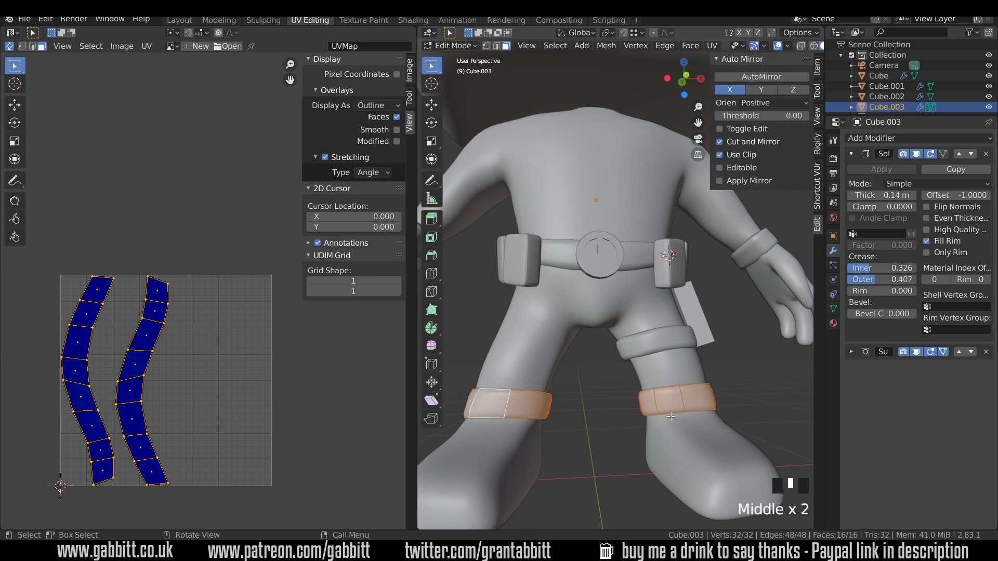
middle_click_drag(487, 412, 501, 412)
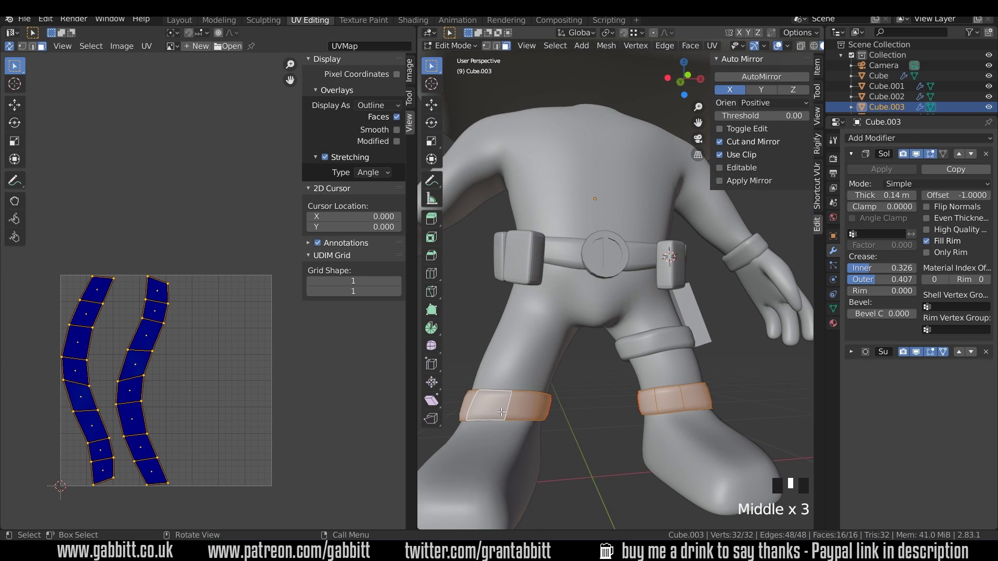
key("u")
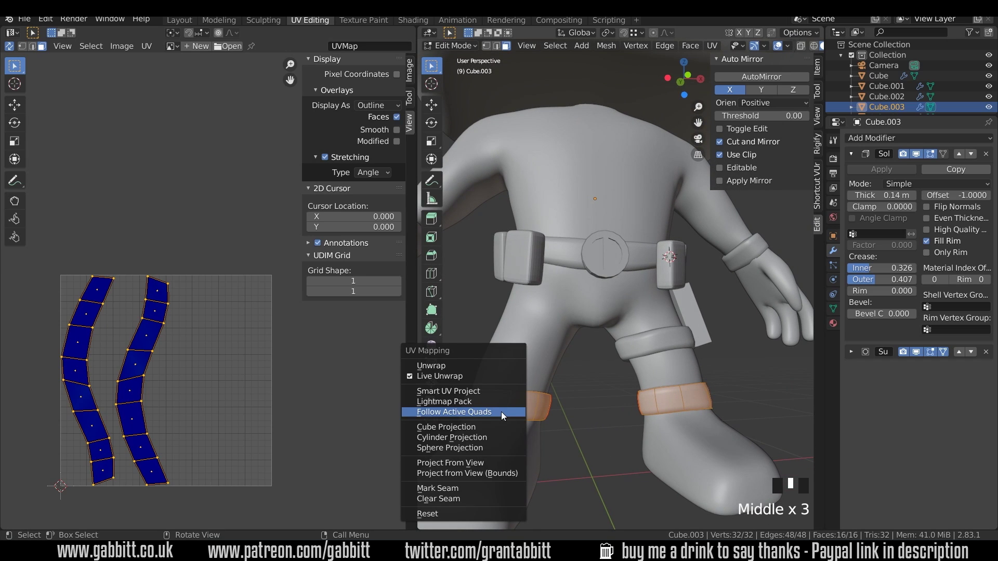
left_click(455, 411)
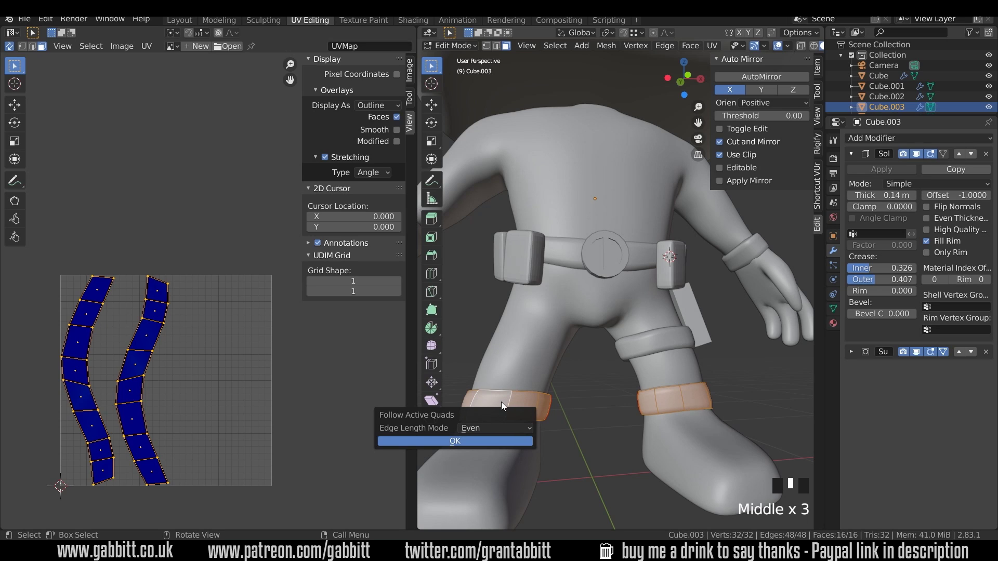
left_click(489, 431)
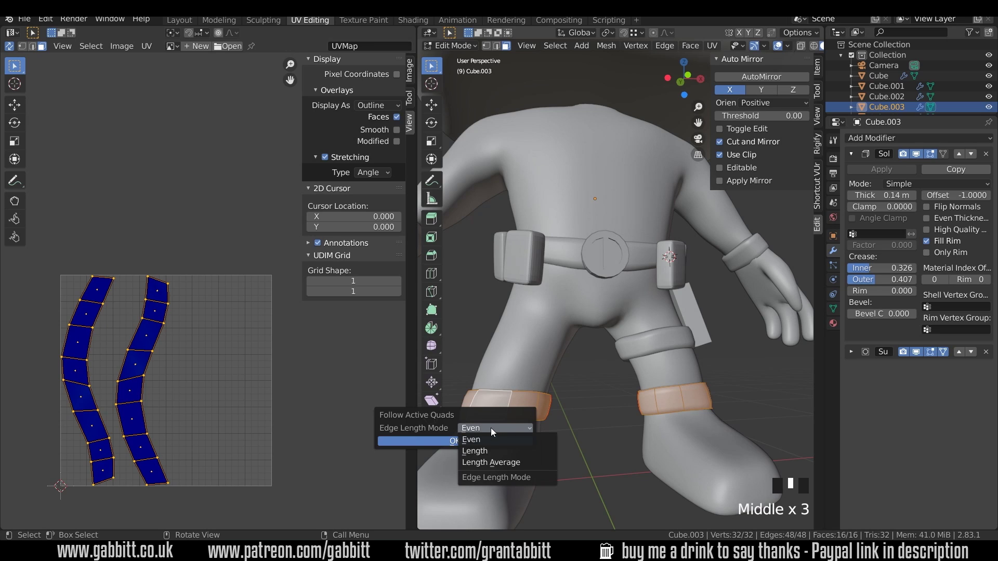
left_click(470, 438)
left_click(460, 441)
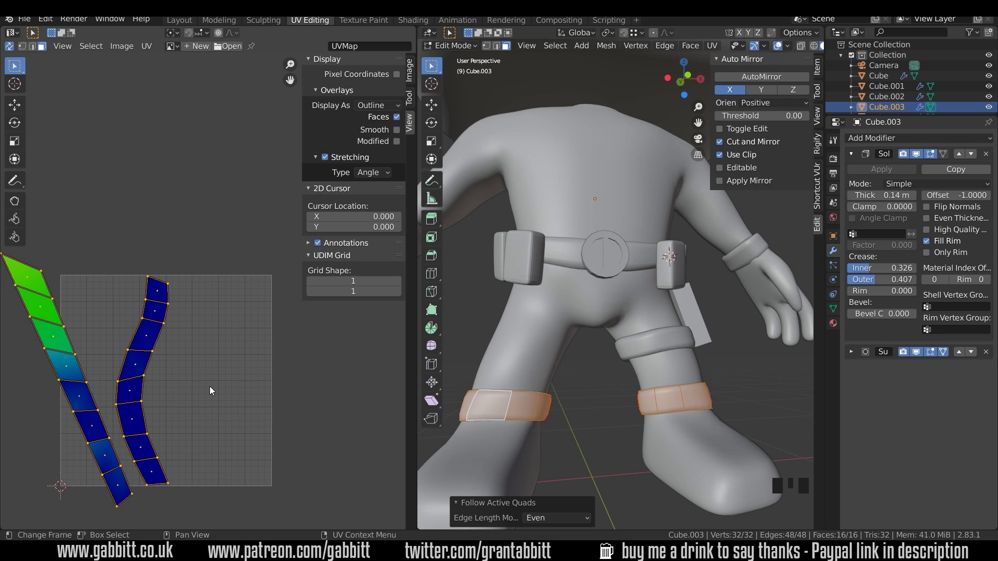
key("ctrl+z")
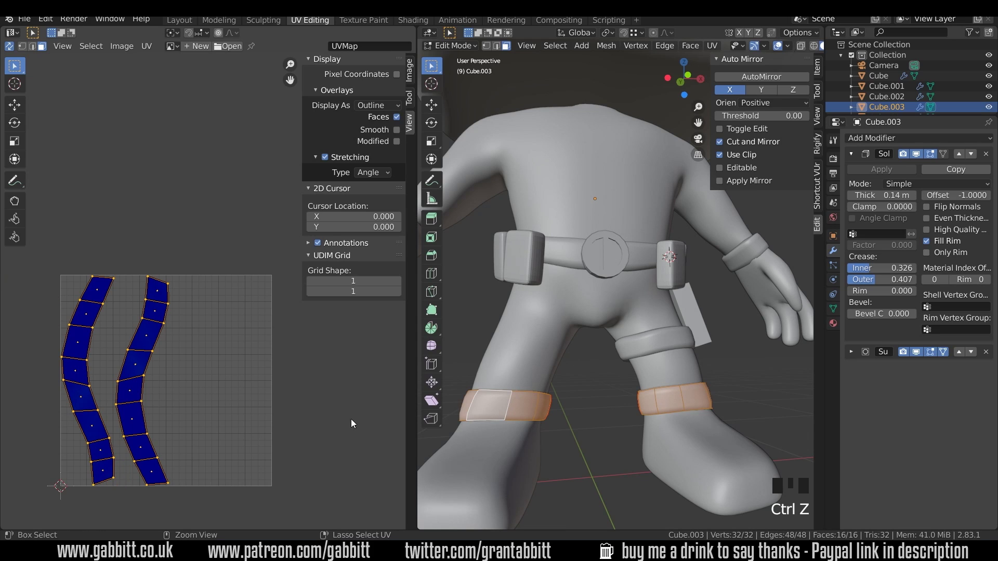
Straighten the two long edges of the left ankle cuff UV strip by scaling each edge loop to 0 along X.
key("2")
left_click(74, 321, "alt")
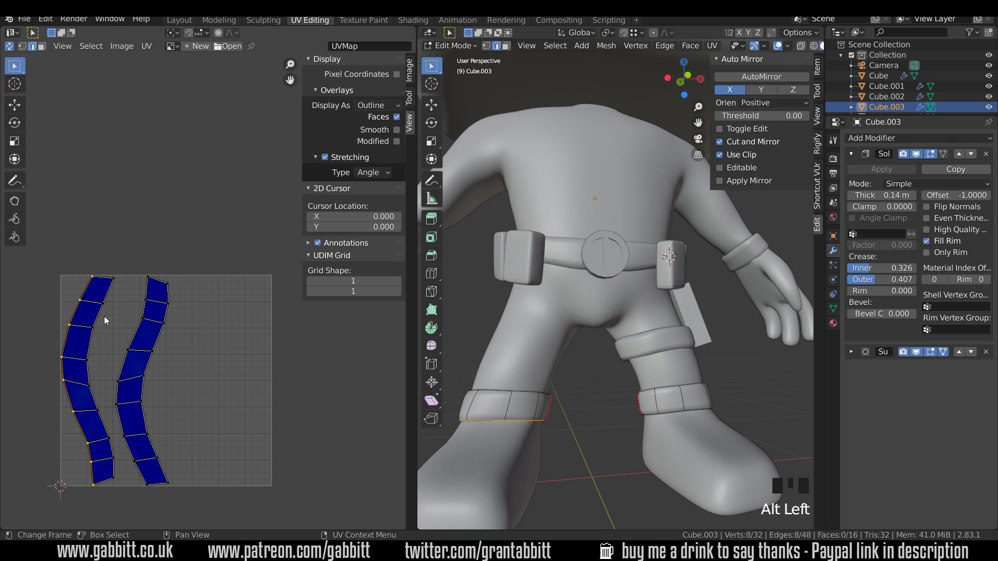
key("s")
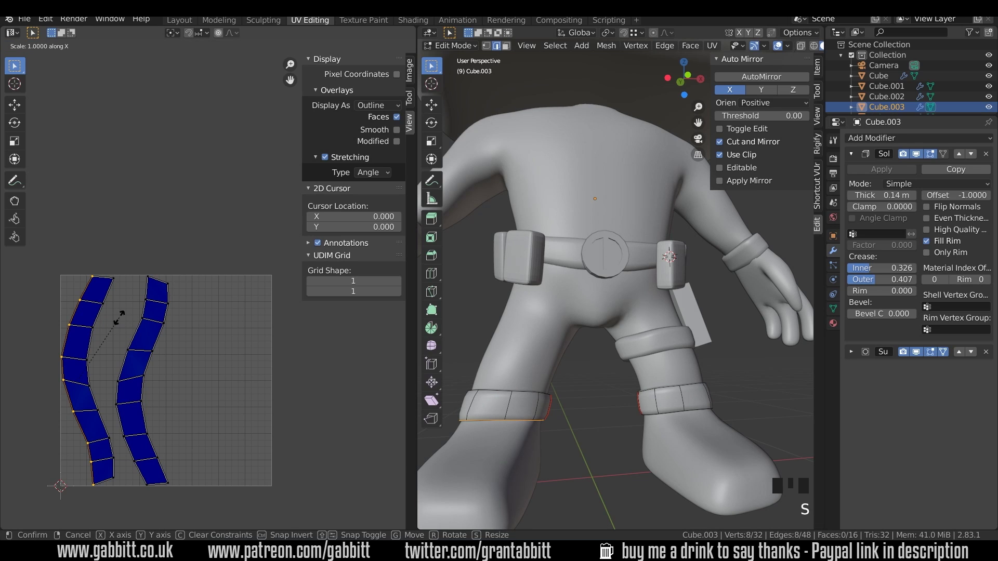
key("x")
key("0")
key("Return")
left_click(101, 345, "alt")
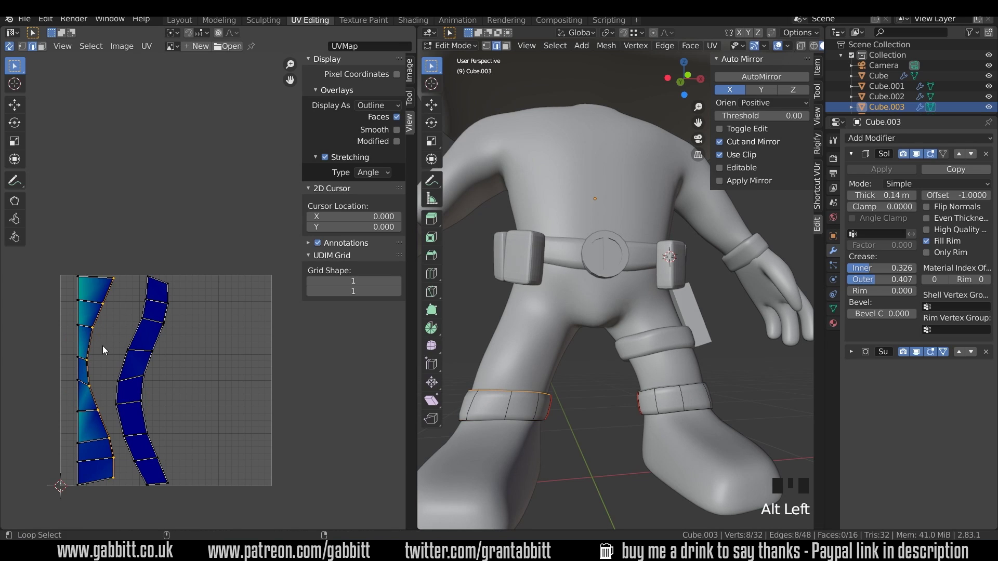
key("s")
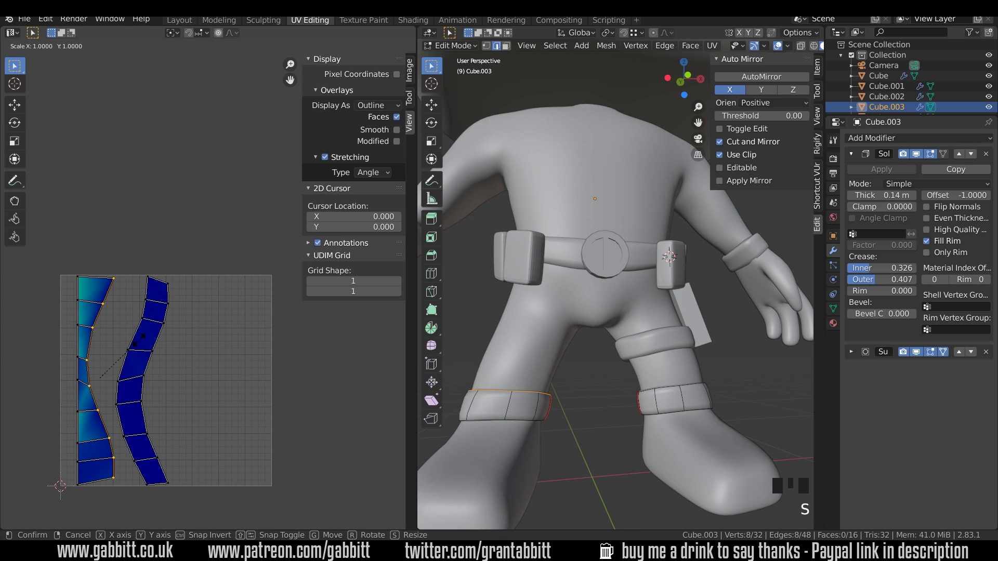
key("x")
key("0")
key("Return")
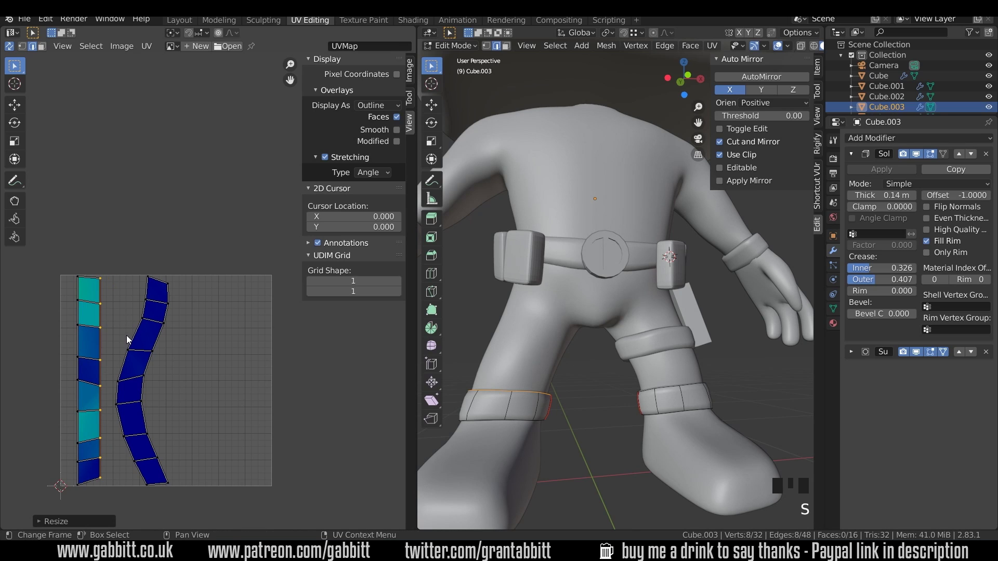
Adjust the scale and position of the left UV strip's inner long edge to even out its faces.
key("s")
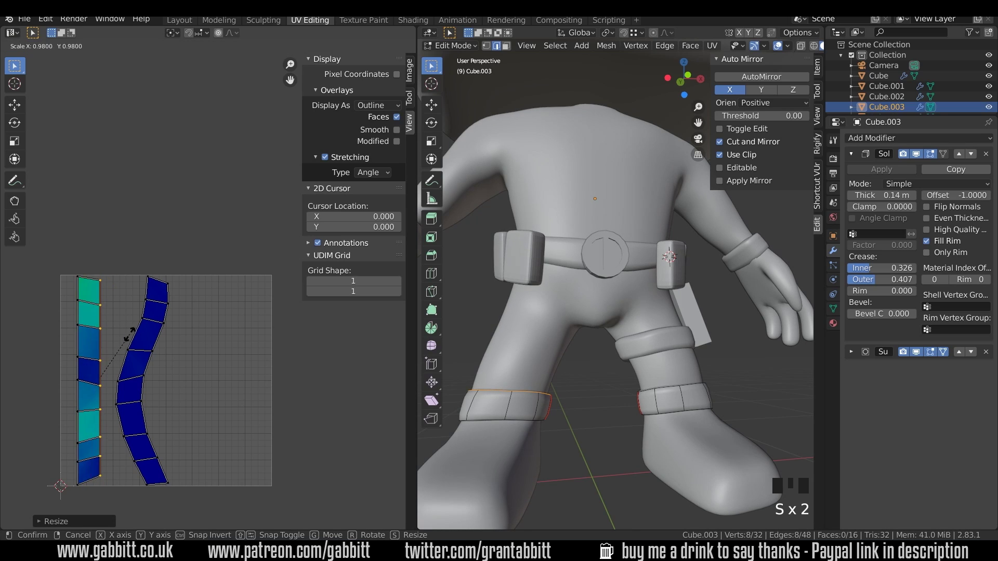
left_click(126, 336)
key("g")
left_click(124, 339)
key("s")
left_click(129, 340)
Straighten both long edges of the right ankle cuff UV strip by scaling each edge loop to 0 along X.
left_click(131, 340, "alt")
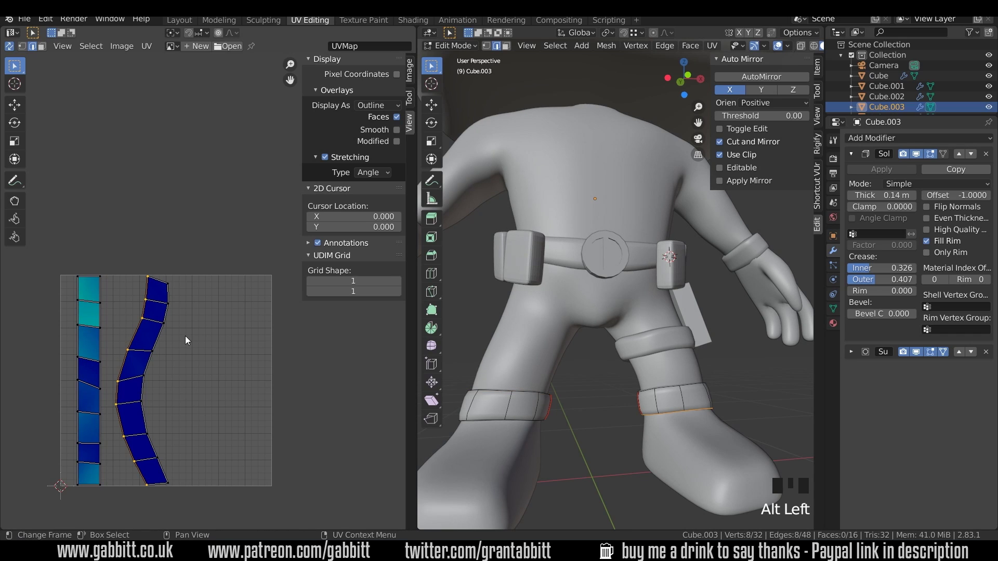
key("s")
key("x")
key("0")
key("Return")
left_click(177, 343, "alt")
key("s")
key("x")
key("0")
key("Return")
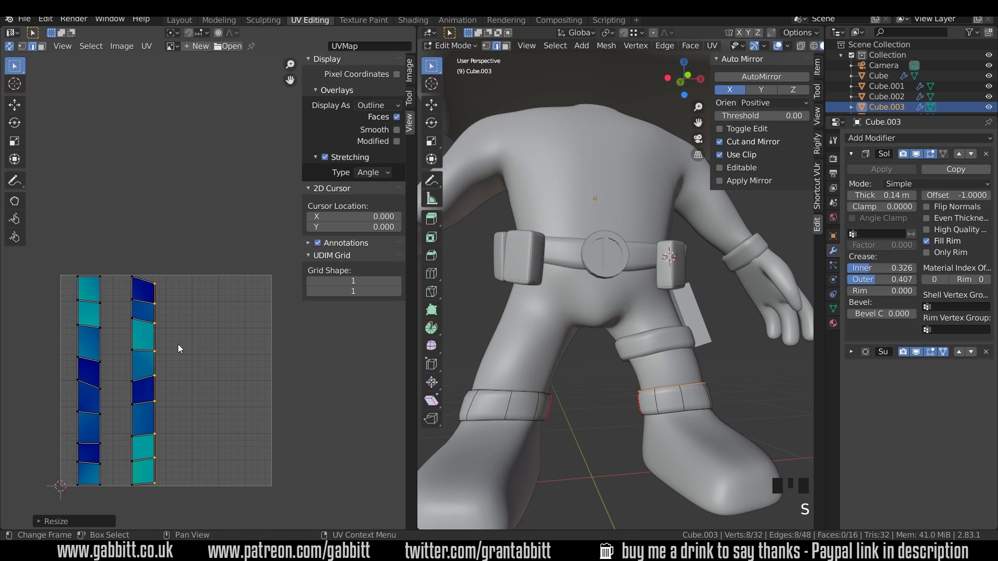
Shift the outer long edge of the right UV strip slightly to line it up with the opposite edge.
key("s")
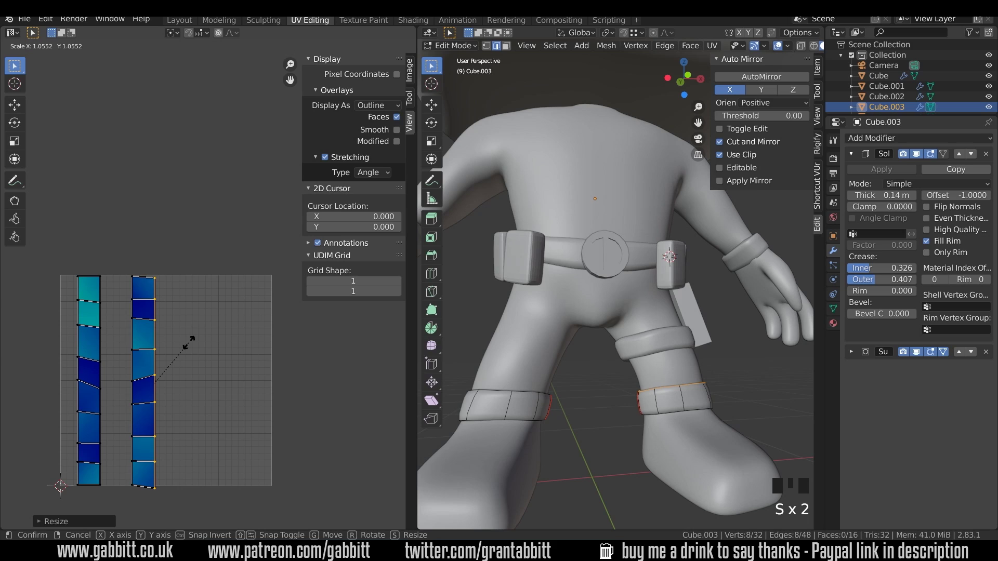
key("Escape")
key("g")
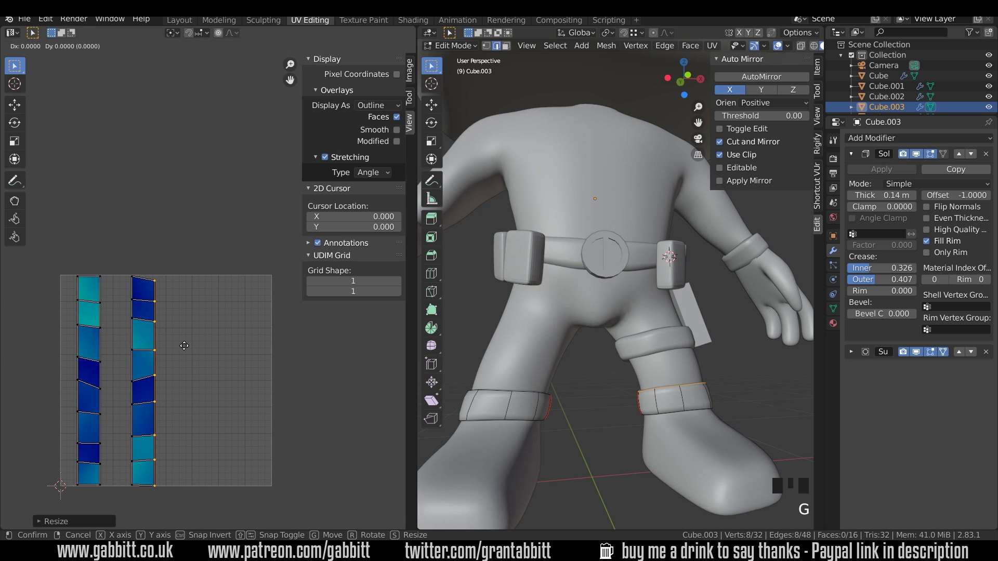
left_click(186, 344)
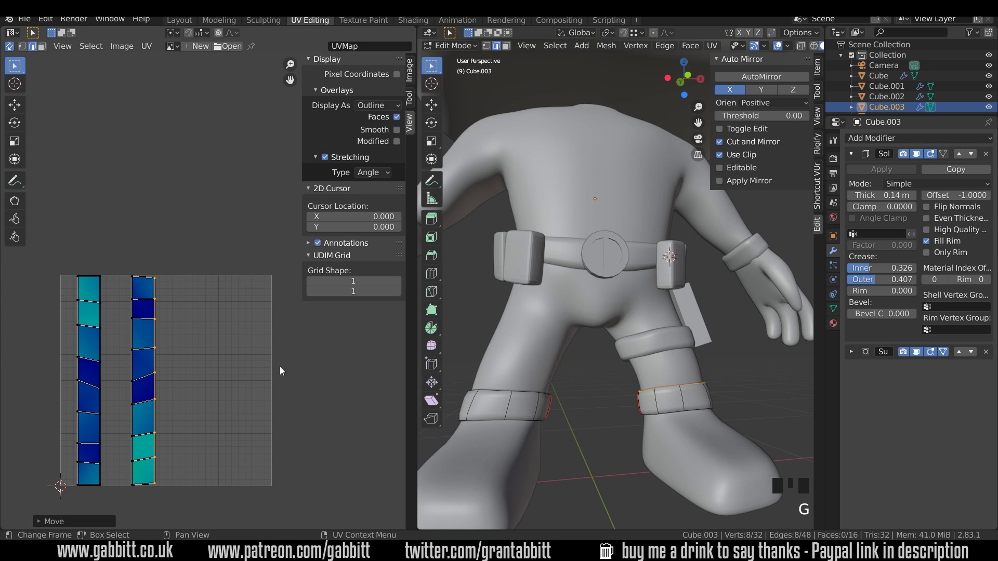
Edit the wrist cuffs and mark a seam on one edge across the first cuff.
scroll(616, 312, "down", 4)
key("Tab")
left_click(646, 269)
key("Tab")
scroll(646, 281, "up", 8)
left_click(667, 400, "alt")
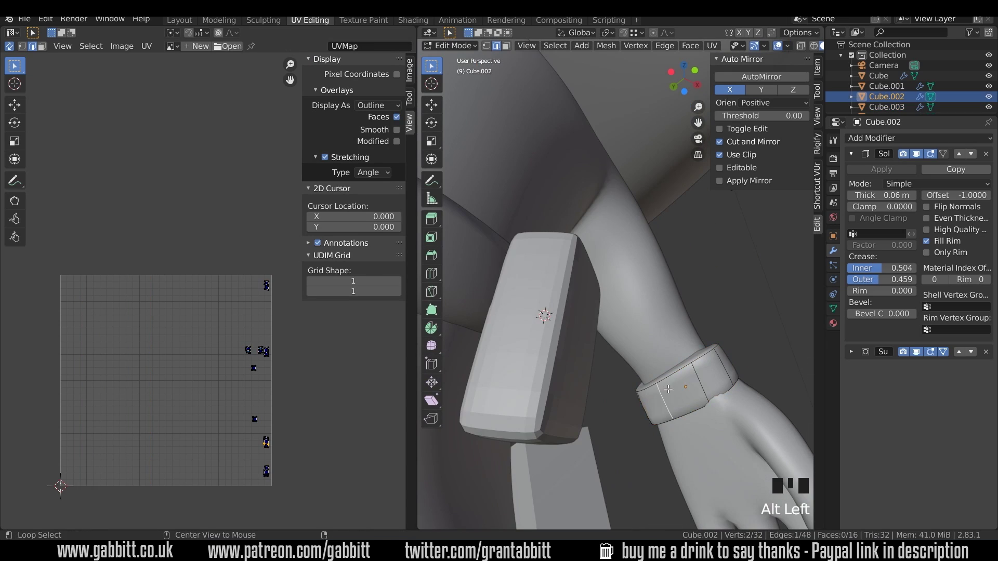
key("ctrl+e")
left_click(675, 393)
Mark a seam on an edge across the other wrist cuff.
middle_click_drag(675, 393, 561, 364)
middle_click_drag(624, 311, 738, 332, "shift")
left_click(574, 306)
key("ctrl+e")
left_click(579, 309)
middle_click_drag(728, 354, 648, 363, "shift")
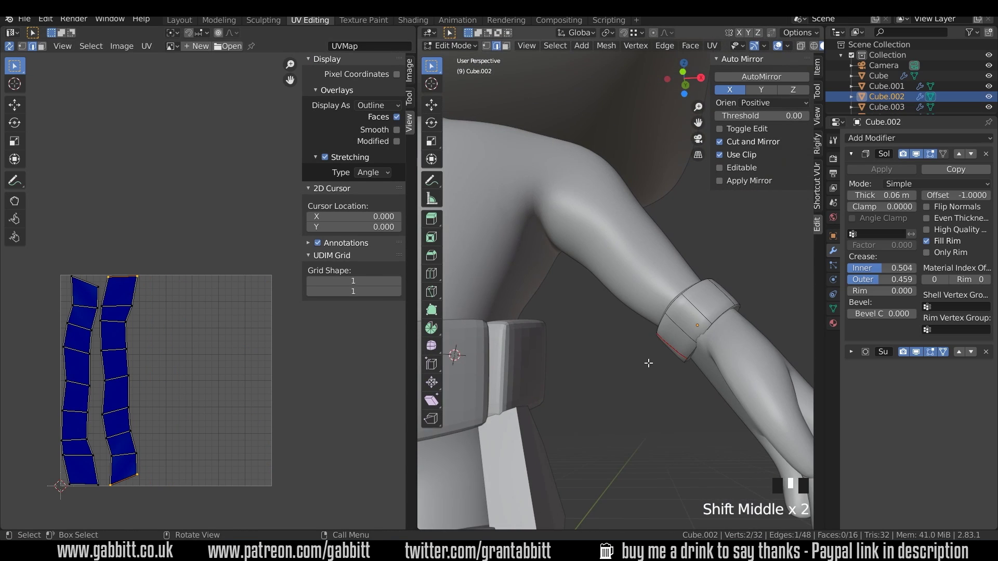
Try Follow Active Quads on all faces of both wrist cuffs, and undo the result.
key("a")
left_click(713, 339, "shift")
left_click(713, 339, "shift")
key("3")
left_click(712, 341, "shift")
left_click(712, 341, "shift")
mouse_move(712, 341)
middle_mouse_down()
mouse_move(720, 368)
mouse_move(721, 354)
middle_mouse_up()
key("u")
left_click(644, 425)
key("ctrl+z")
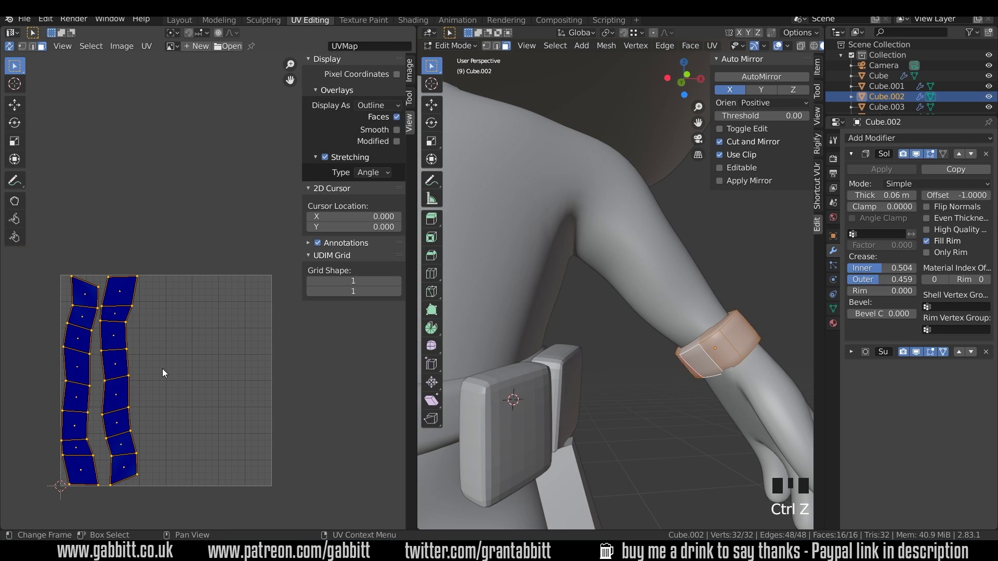
Select every object of the character and edit them all together with all faces selected.
scroll(576, 396, "down", 5)
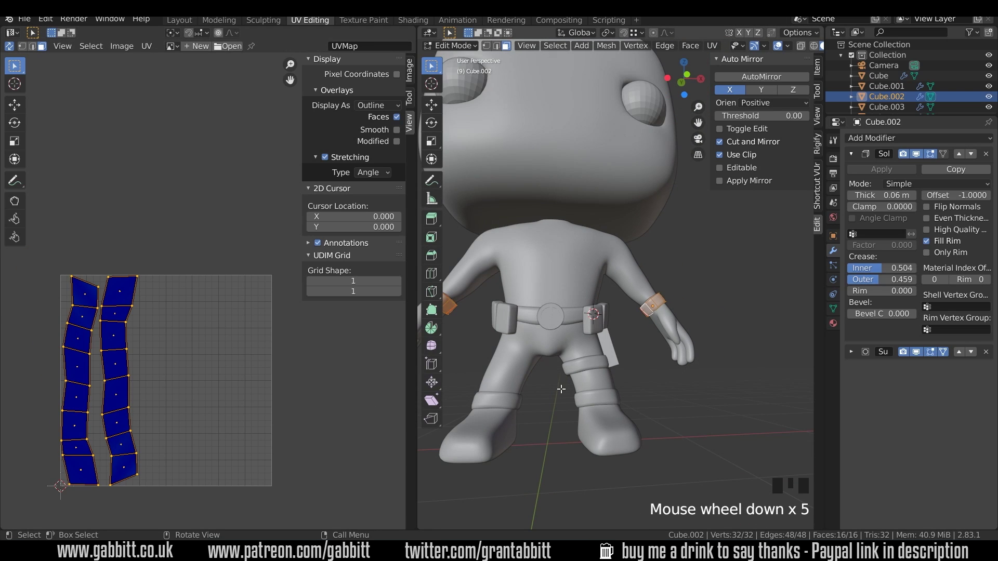
scroll(591, 385, "down", 4)
middle_click_drag(593, 383, 617, 399)
key("Tab")
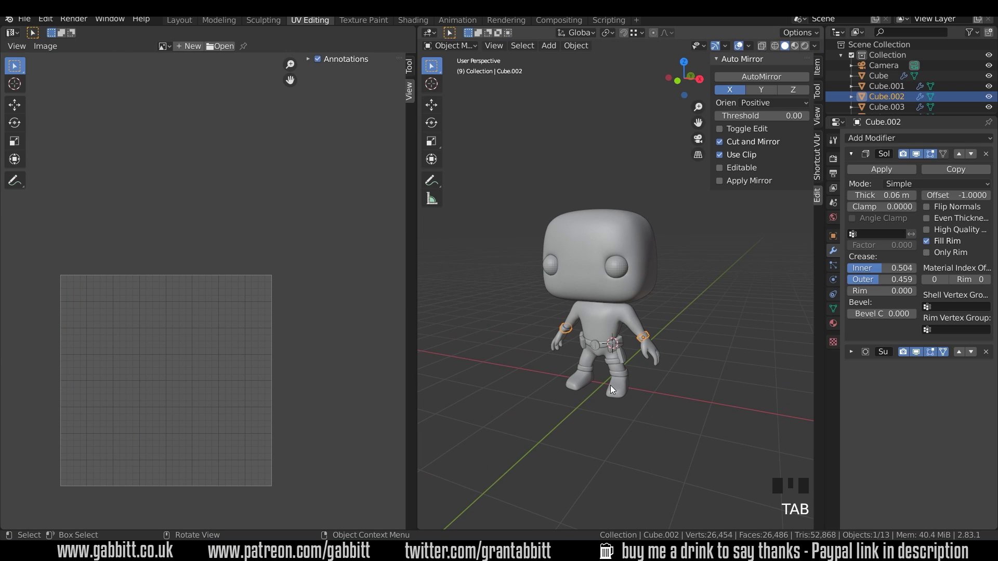
key("a")
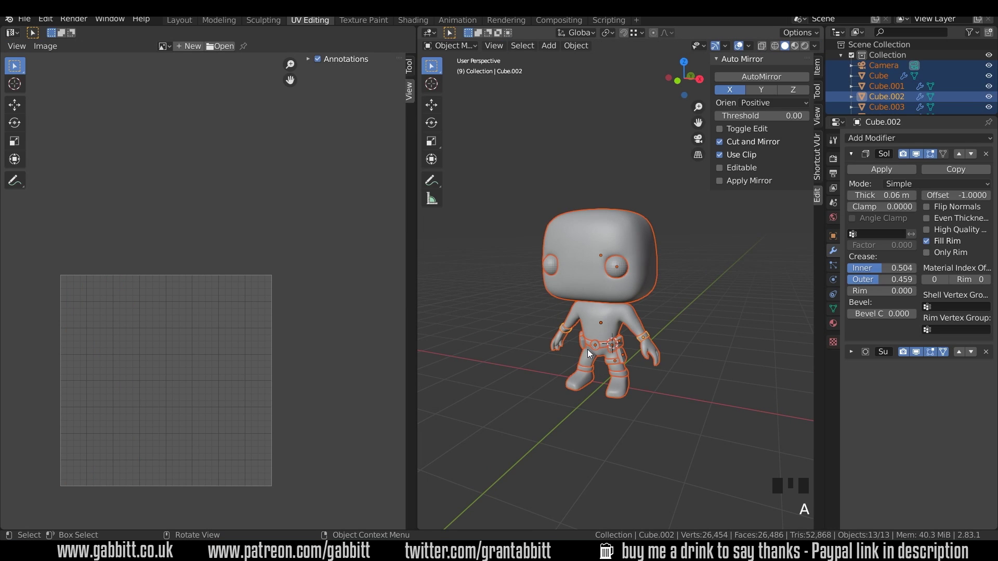
key("Tab")
key("a")
key("u")
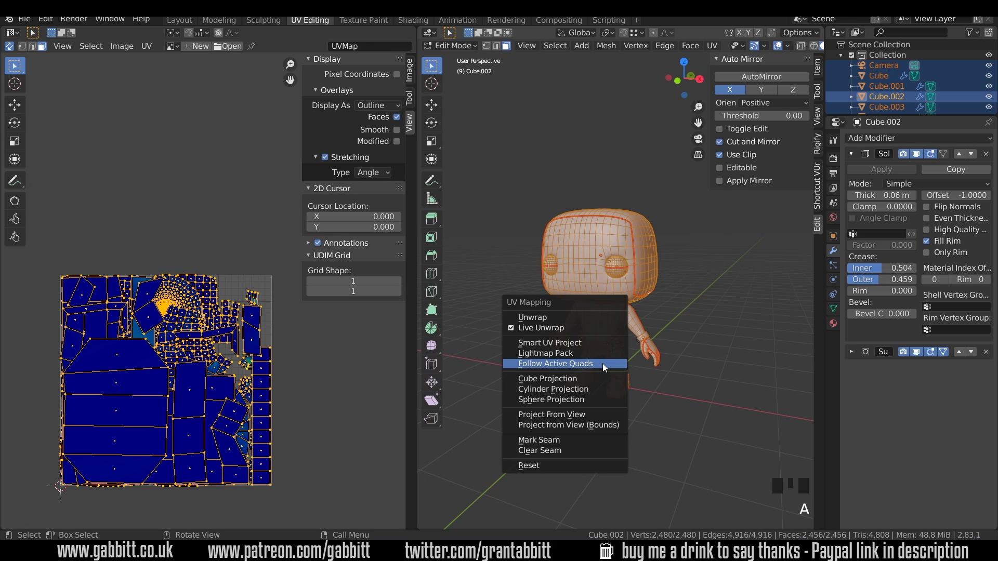
left_click(559, 320)
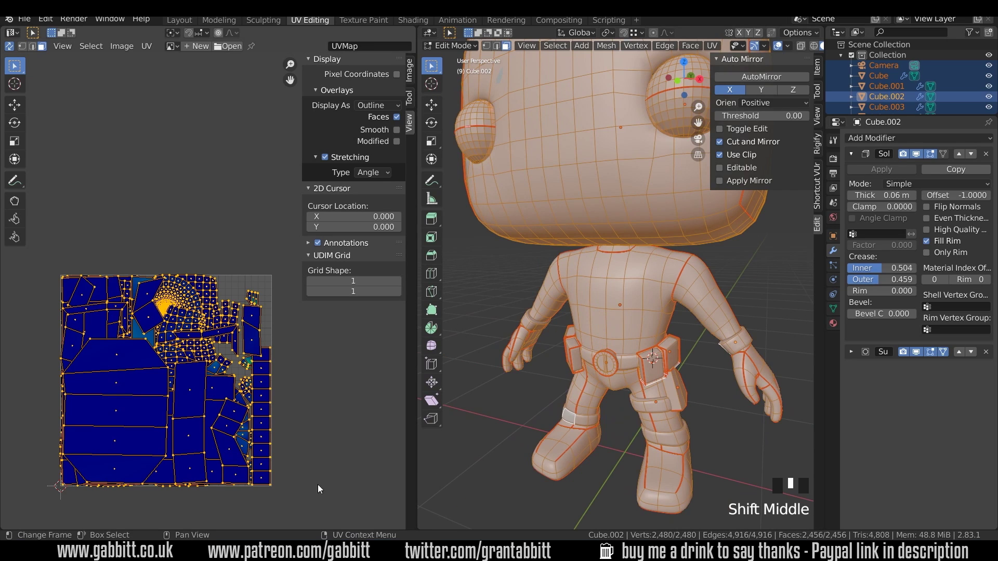
Deselect the linked faces of both ankle cuffs, using seams as the delimiter, to keep their straightened UVs.
middle_click_drag(573, 472, 594, 444)
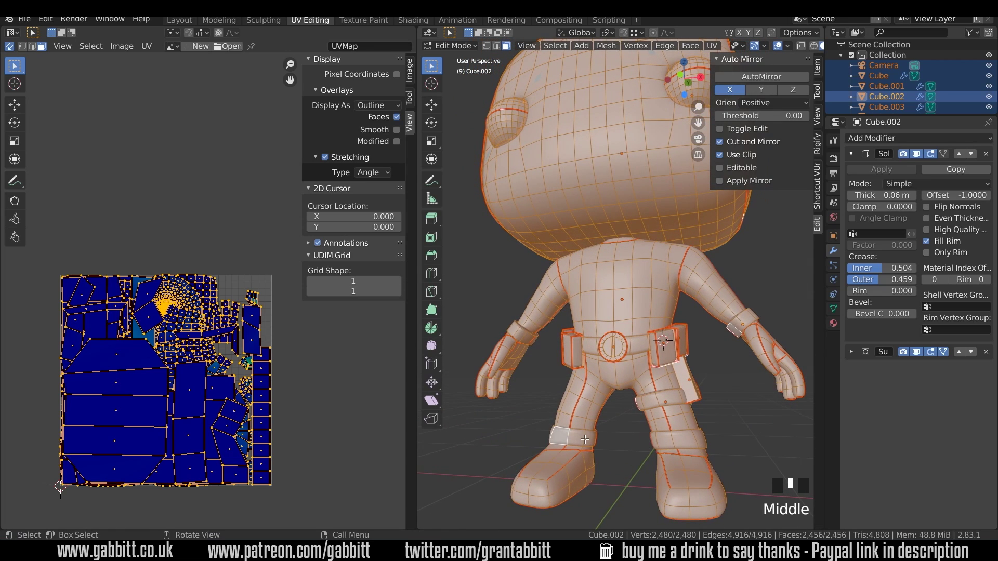
key("shift+l")
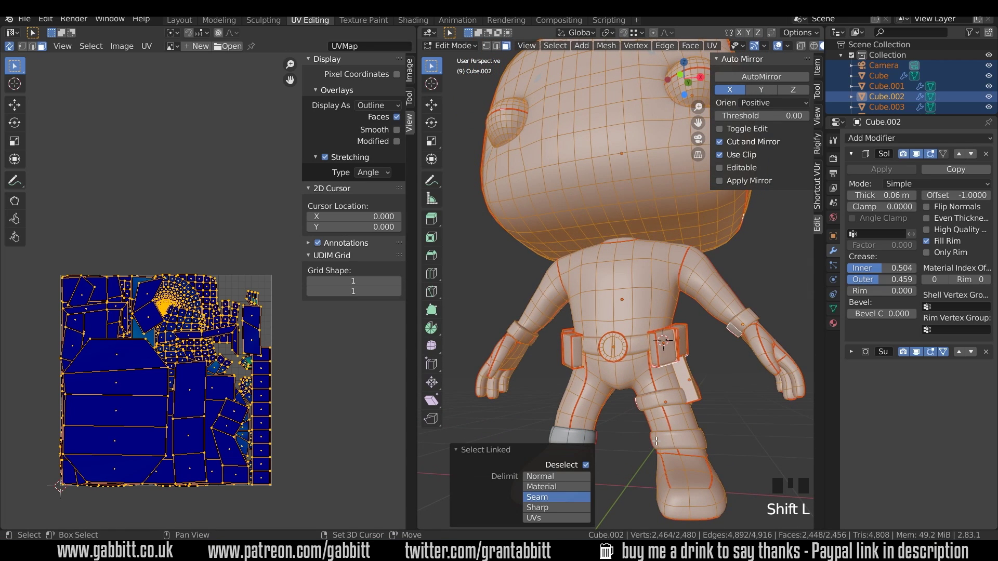
key("shift+l")
mouse_move(672, 445)
middle_mouse_down()
mouse_move(697, 445)
mouse_move(650, 443)
mouse_move(679, 440)
middle_mouse_up()
scroll(667, 380, "down", 2)
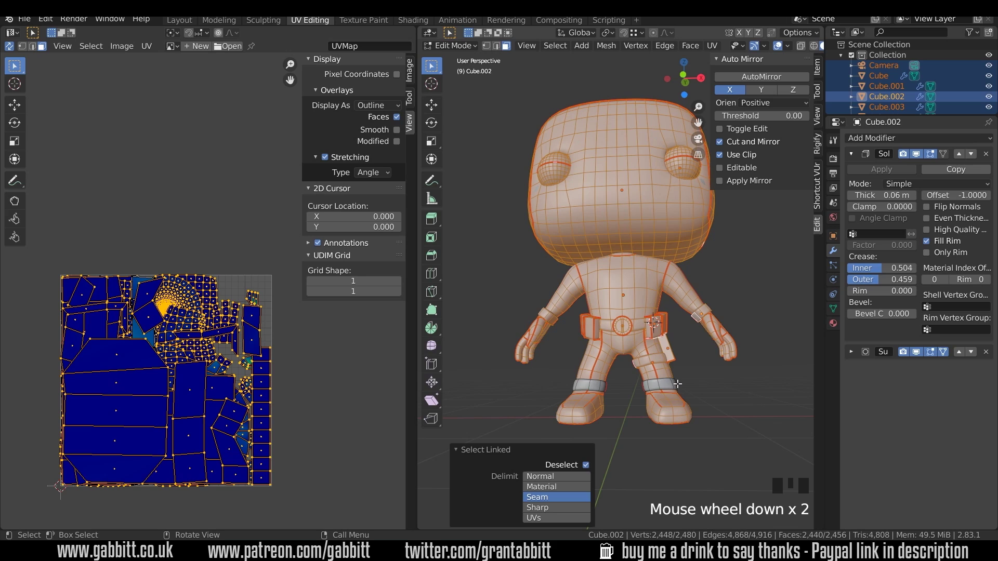
Unwrap all the selected faces of the character and hide the UV editor's sidebar.
key("u")
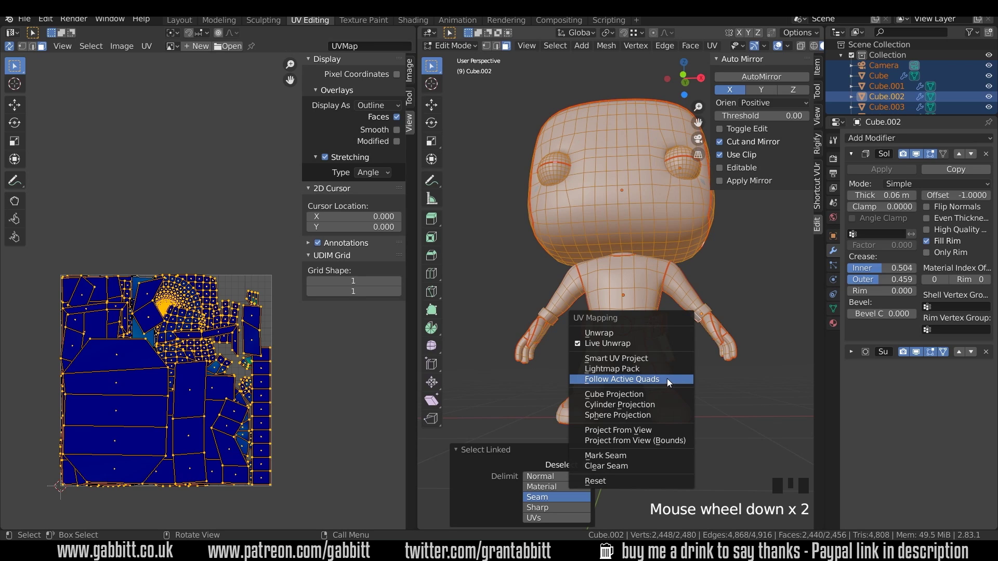
left_click(623, 335)
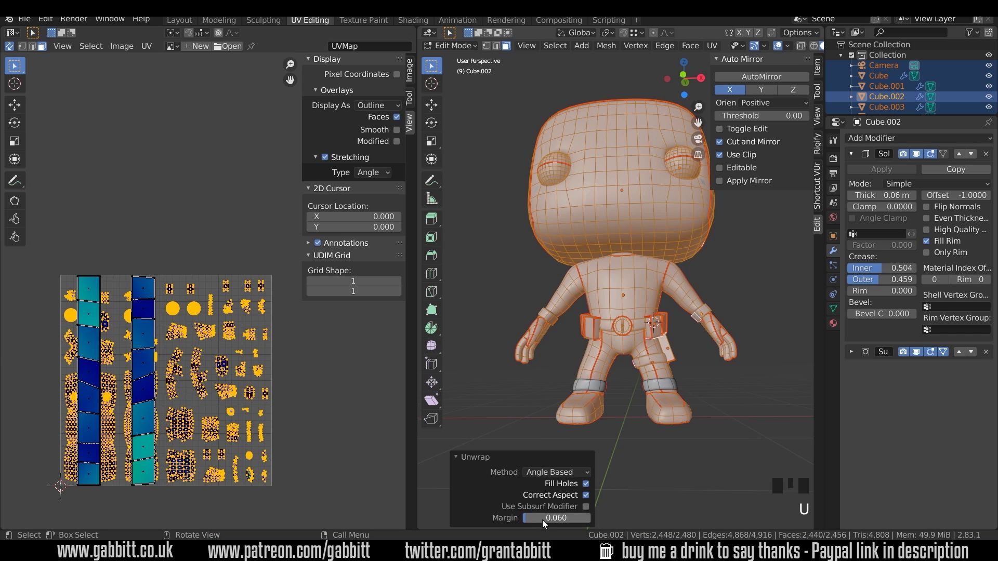
scroll(208, 389, "up", 2)
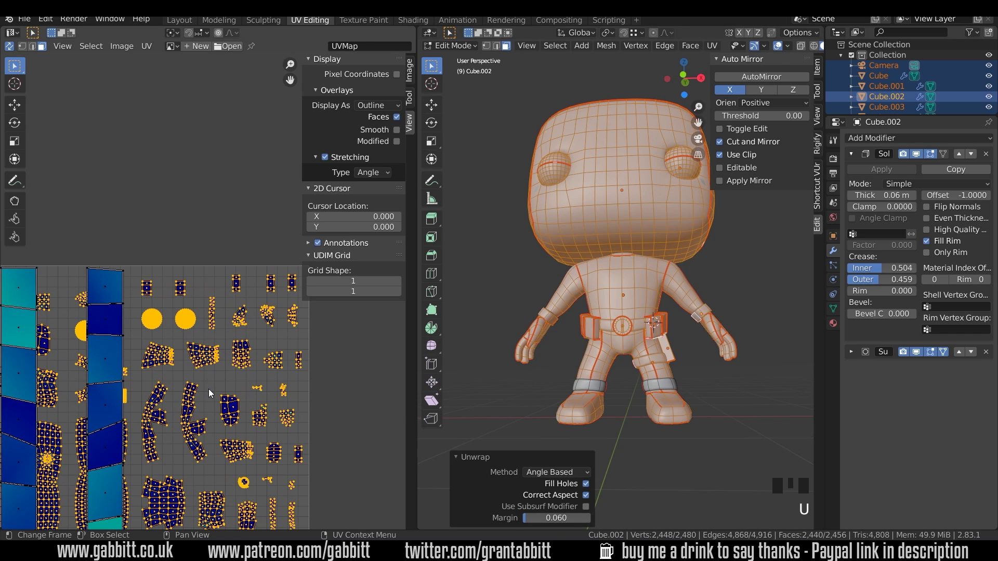
scroll(212, 423, "up", 1)
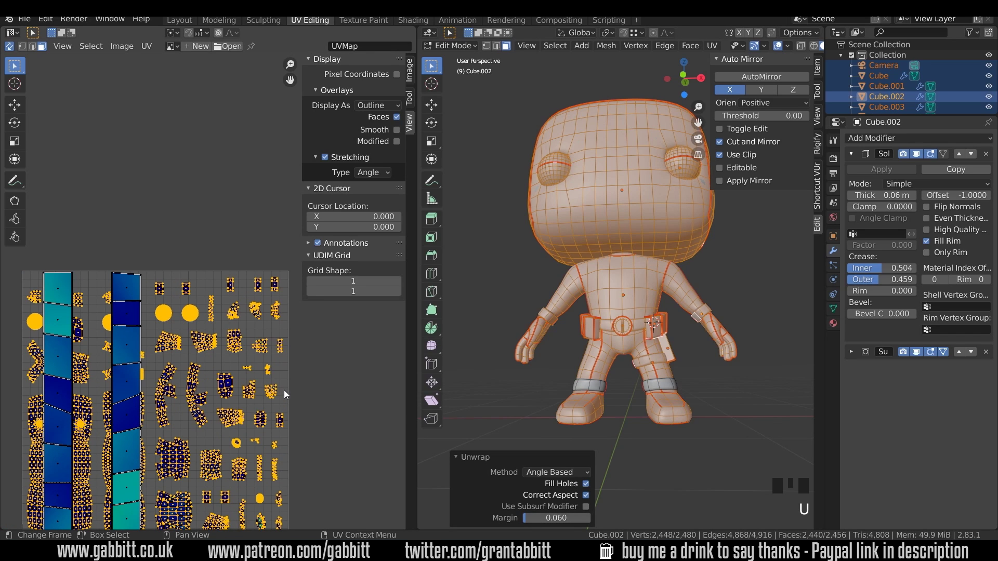
key("n")
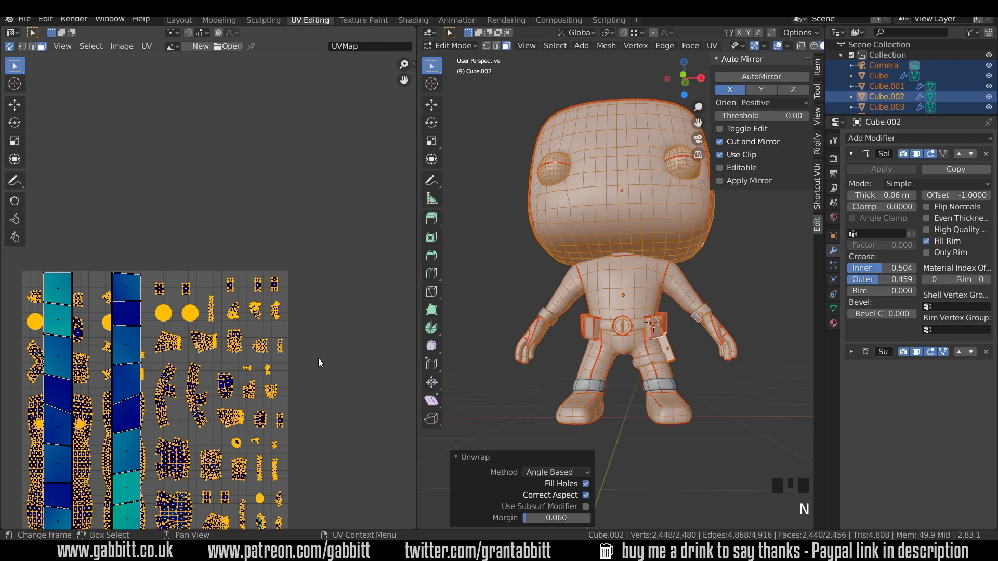
middle_click_drag(318, 357, 388, 255)
scroll(344, 287, "up", 1)
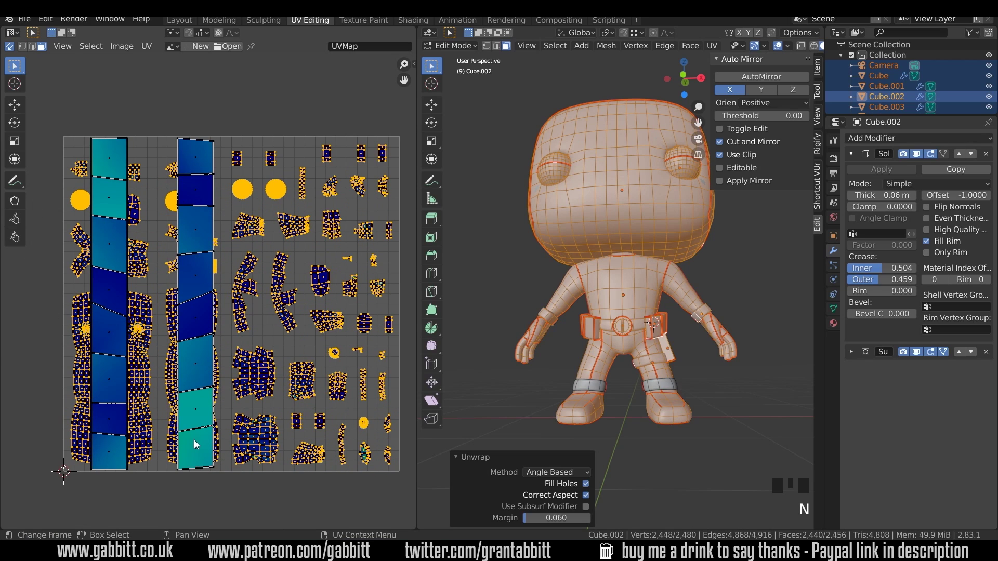
Set the unwrap margin to 0.03.
left_click(556, 517)
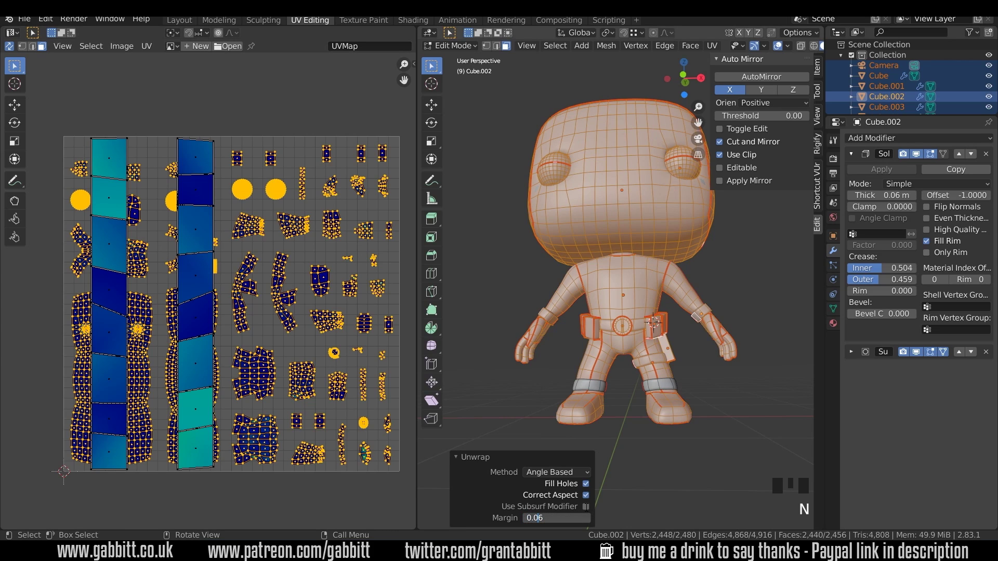
type("3")
left_click(585, 507)
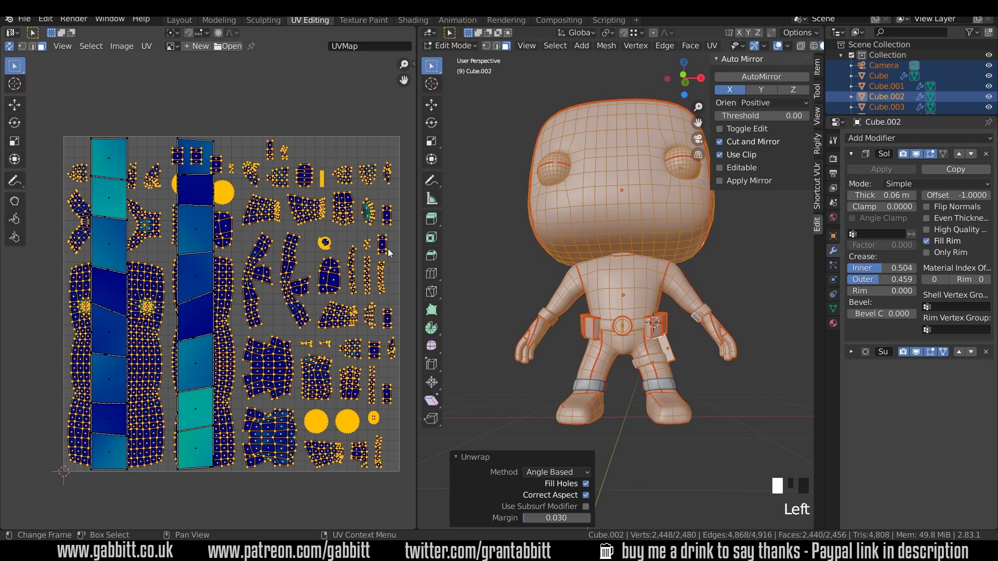
Set the unwrap margin to 0.02.
left_click(551, 518)
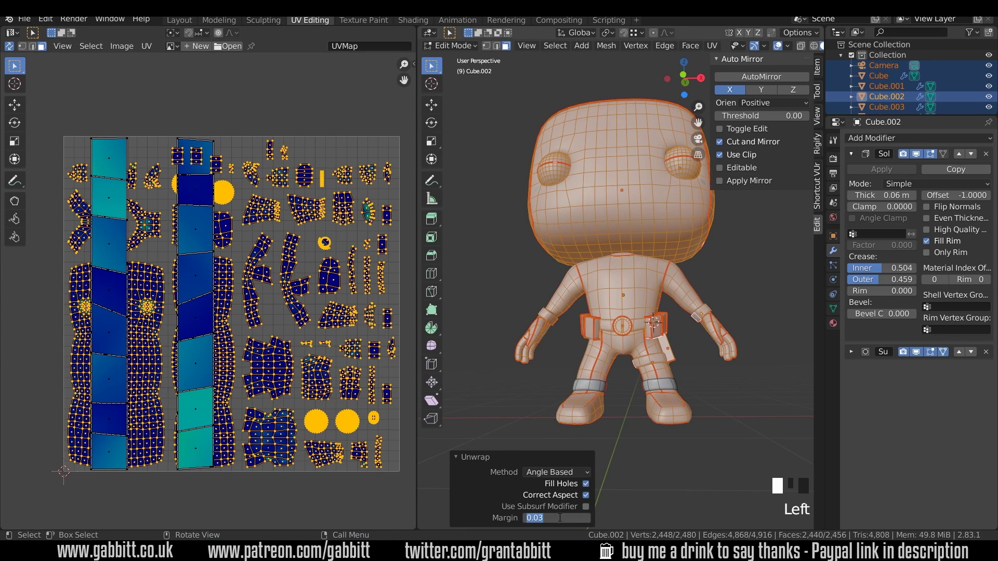
left_click(540, 518)
key("Delete")
type("2")
key("Return")
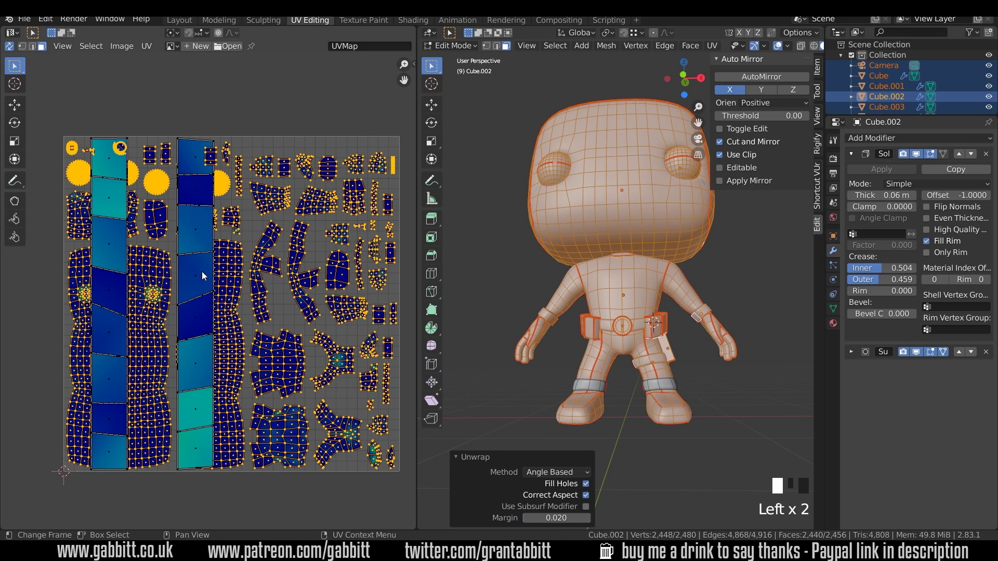
Turn off UV sync selection and select all mesh faces so every UV island is available for editing.
left_click(112, 168)
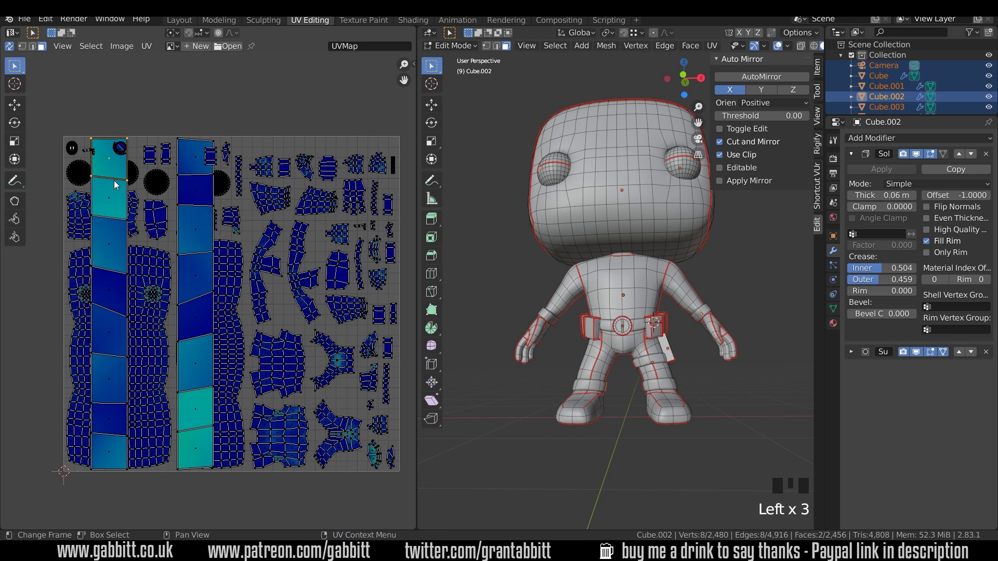
left_click(10, 48)
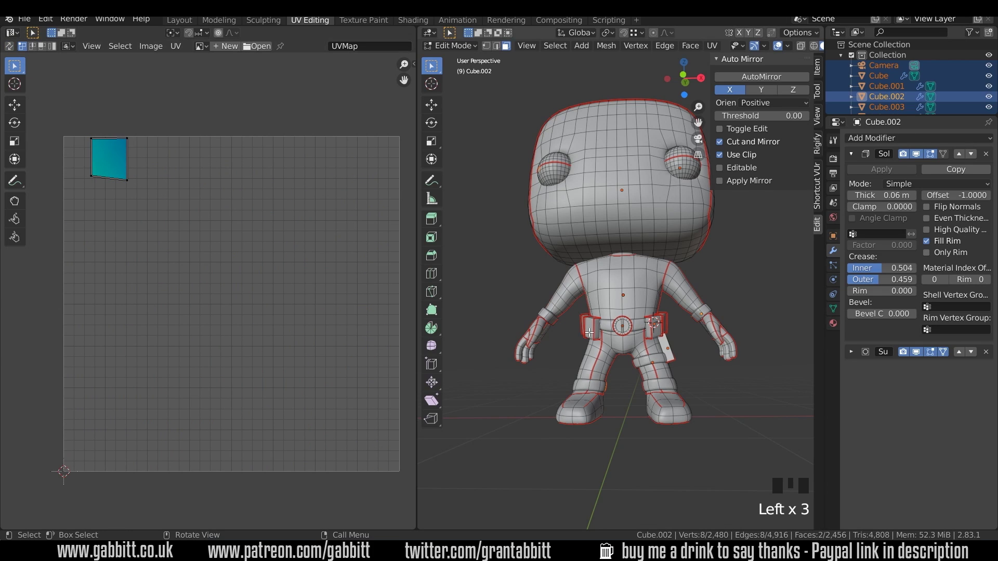
key("a")
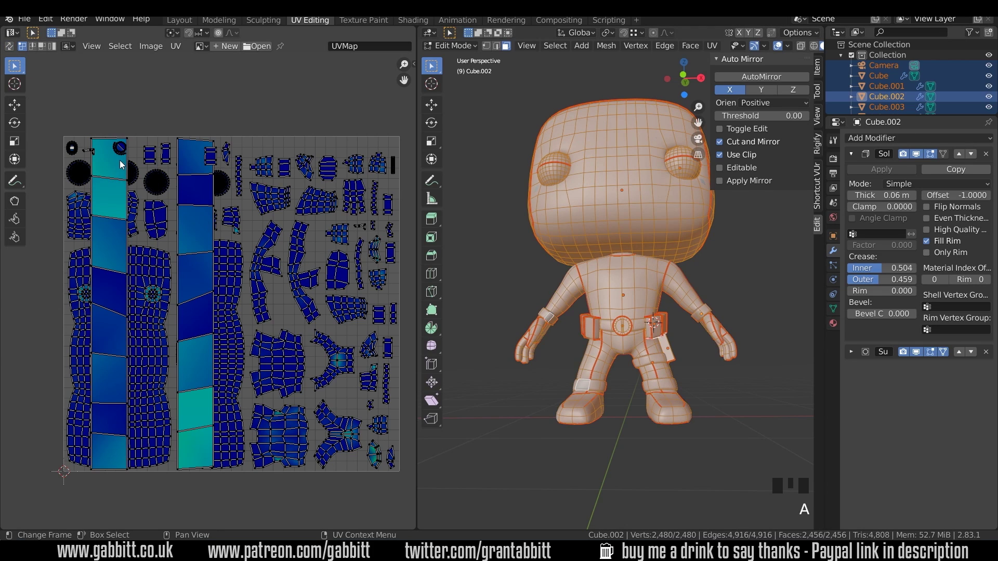
Switch to island selection, shrink the oversized strip covering the largest island, and move it outside the UV square beside that island.
left_click(52, 46)
left_click(115, 189)
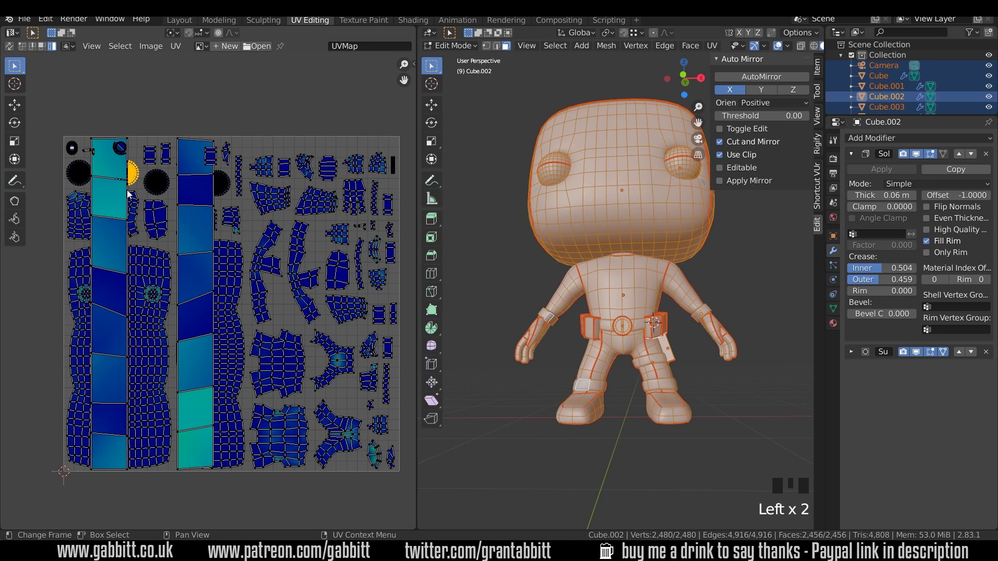
left_click(129, 194)
key("s")
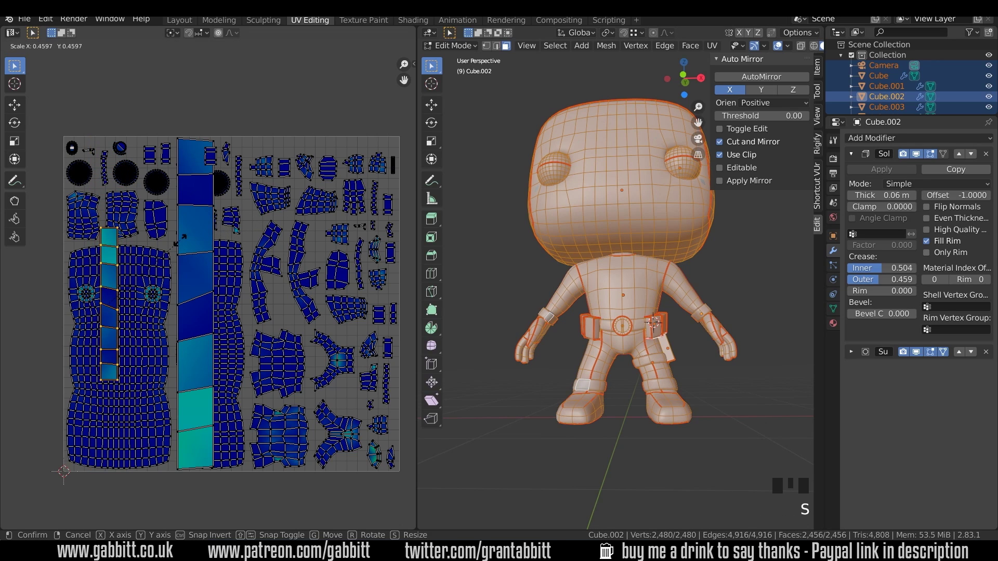
left_click(148, 295)
key("g")
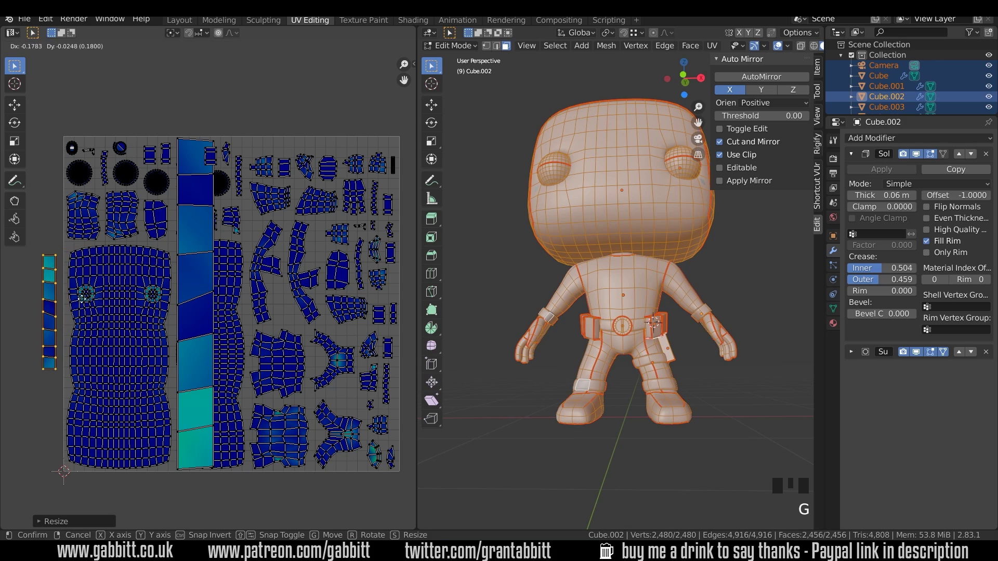
left_click(79, 310)
Select the remaining oversized strip island and scale it down to roughly a third of its size.
left_click(189, 259)
key("s")
left_click(193, 289)
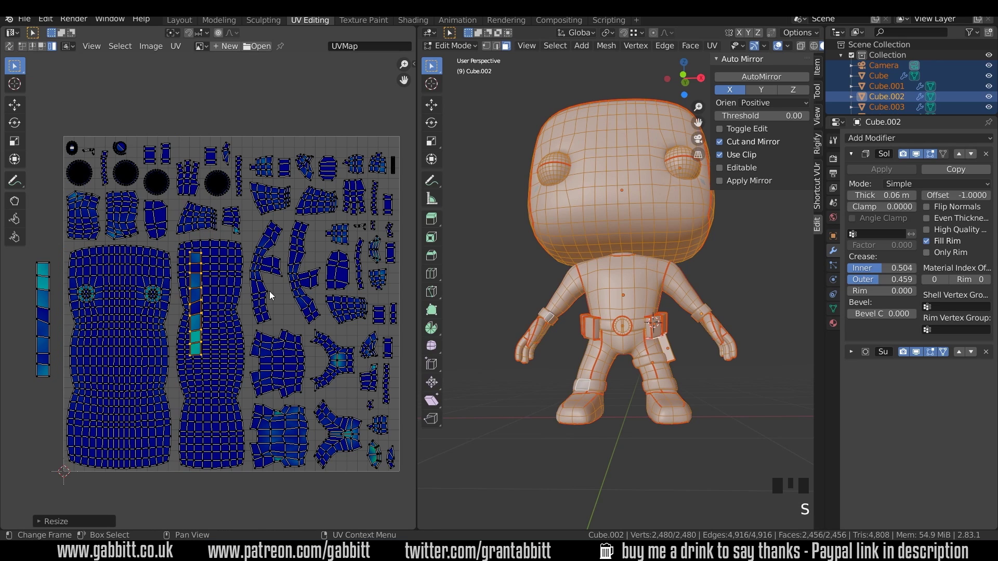
Isolate one wrist cuff's linked faces to compare its island size in the UV layout, and reselect all faces.
left_click(717, 308)
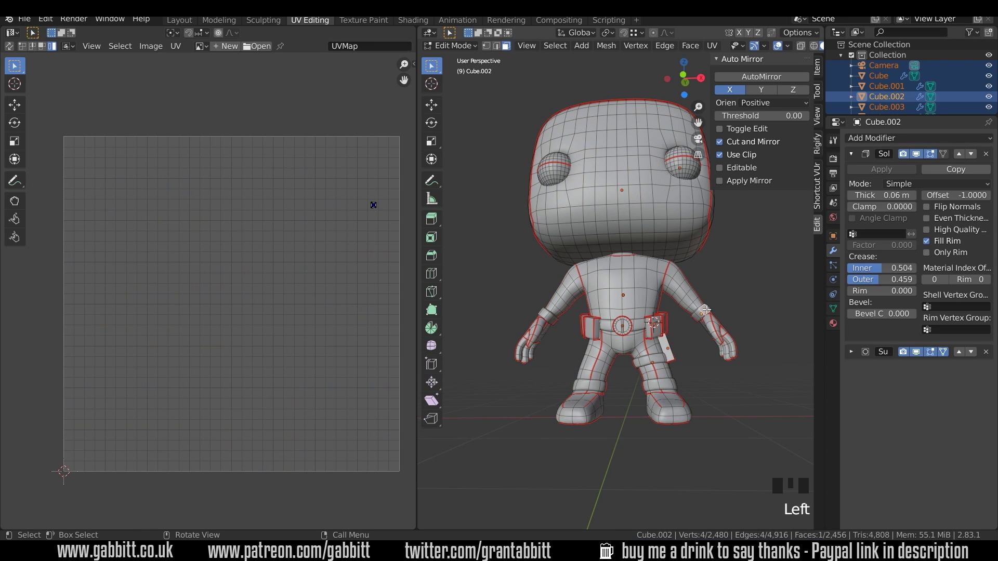
key("l")
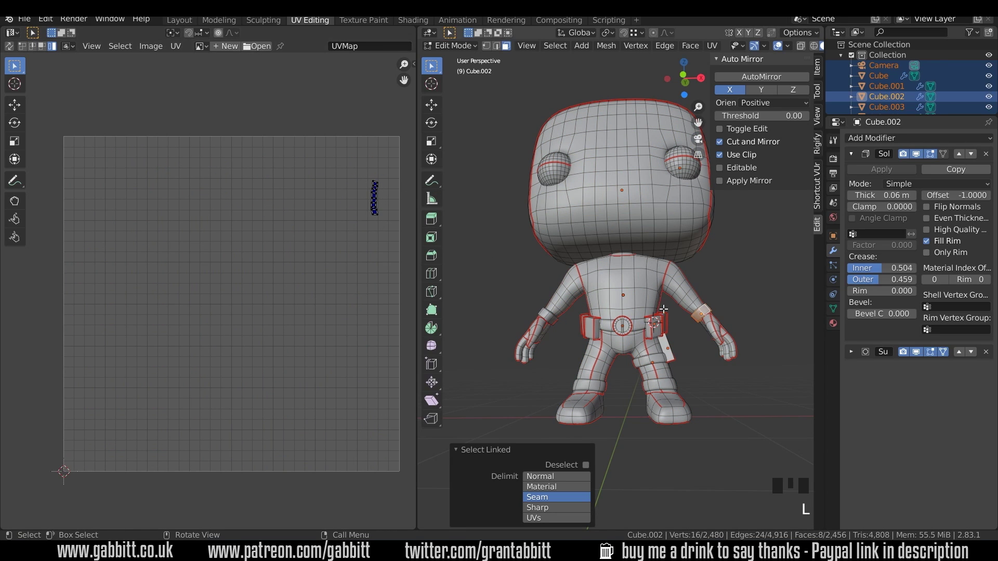
key("a")
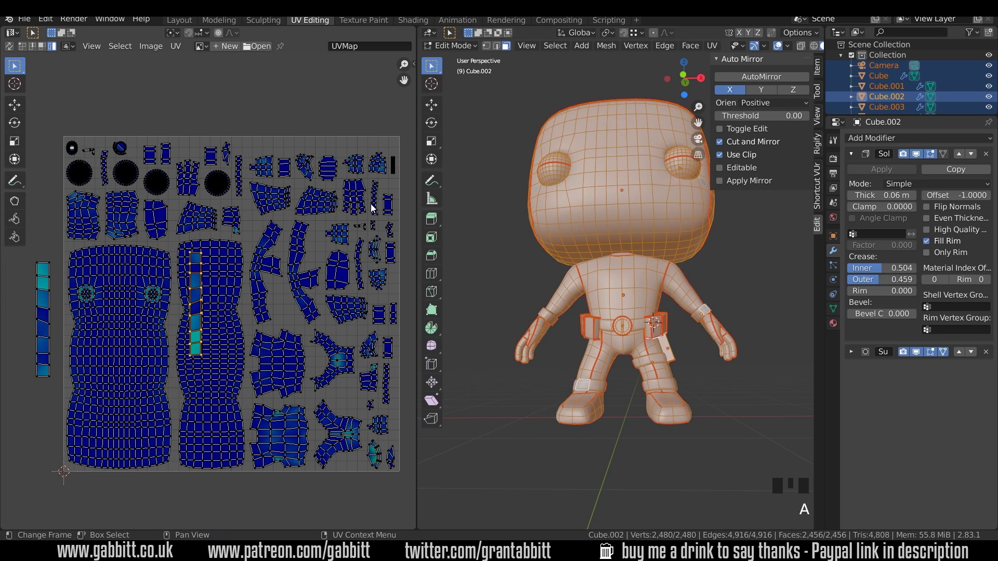
Scale the selected strip down to about half and move it into the narrow gap above the two long curved islands.
key("s")
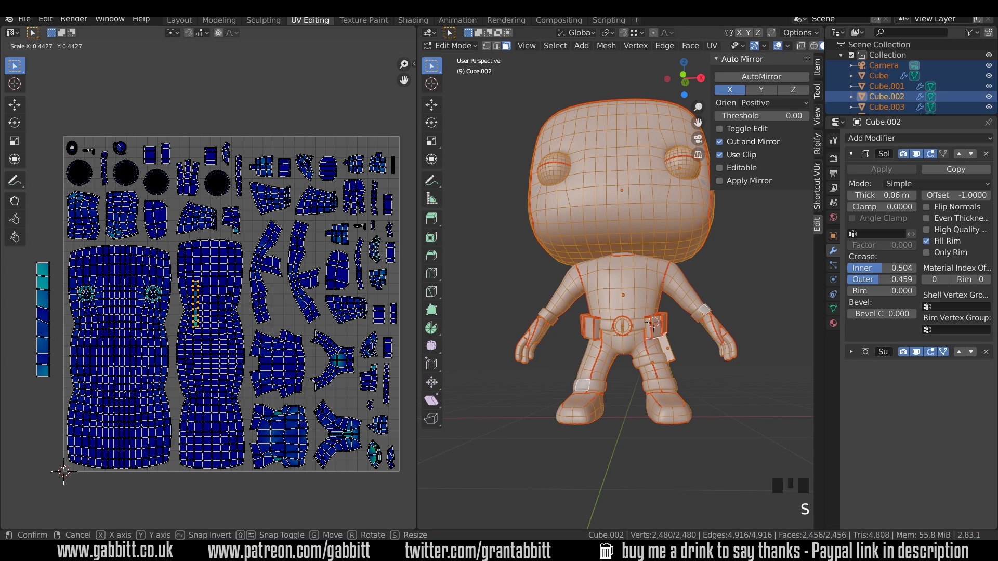
left_click(220, 296)
key("g")
left_click(262, 220)
Select the strip outside the UV square, scale it to about half, and move it to the square's upper edge.
left_click(45, 299)
key("s")
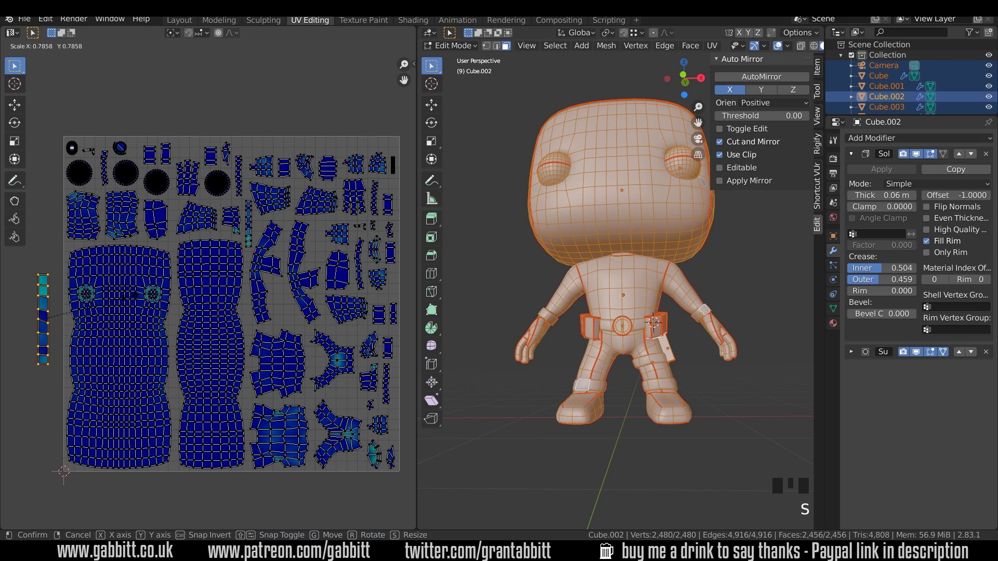
left_click(104, 303)
key("g")
left_click(297, 117)
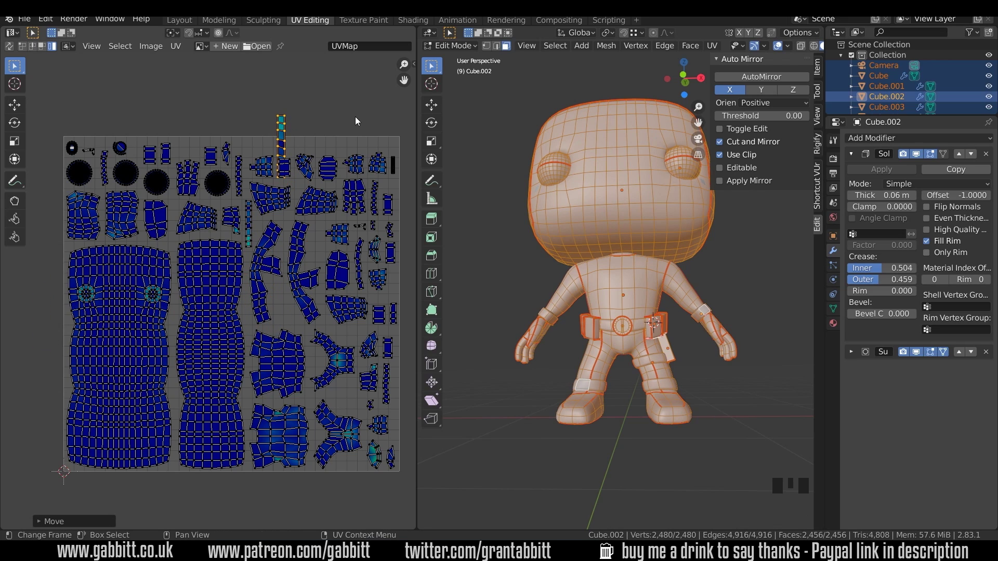
Rotate the strip 90 degrees to lie horizontally, shrink it slightly, and fit it into the empty space along the UV square's upper edge.
key("r")
left_click(316, 167)
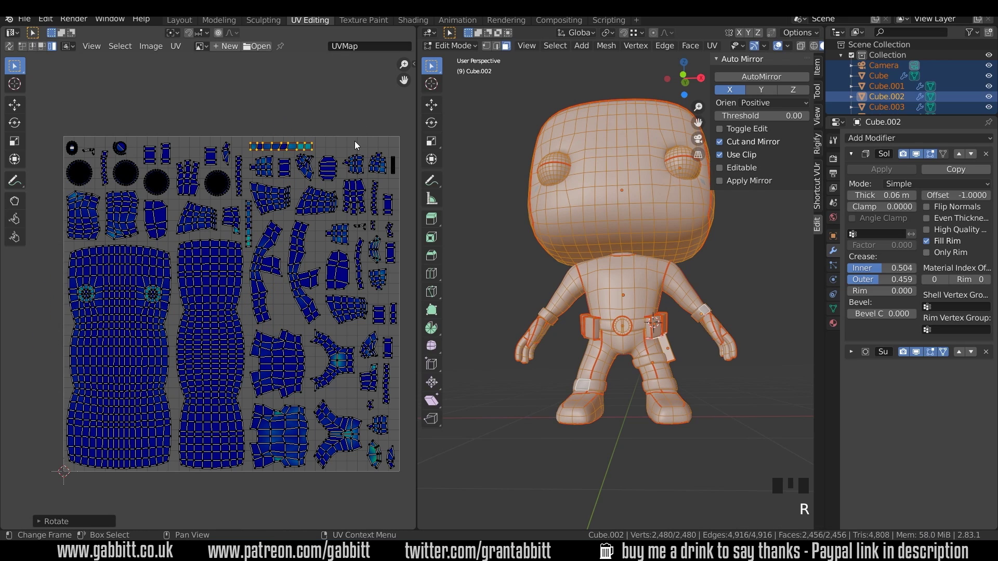
key("s")
left_click(335, 143)
key("g")
left_click(299, 147)
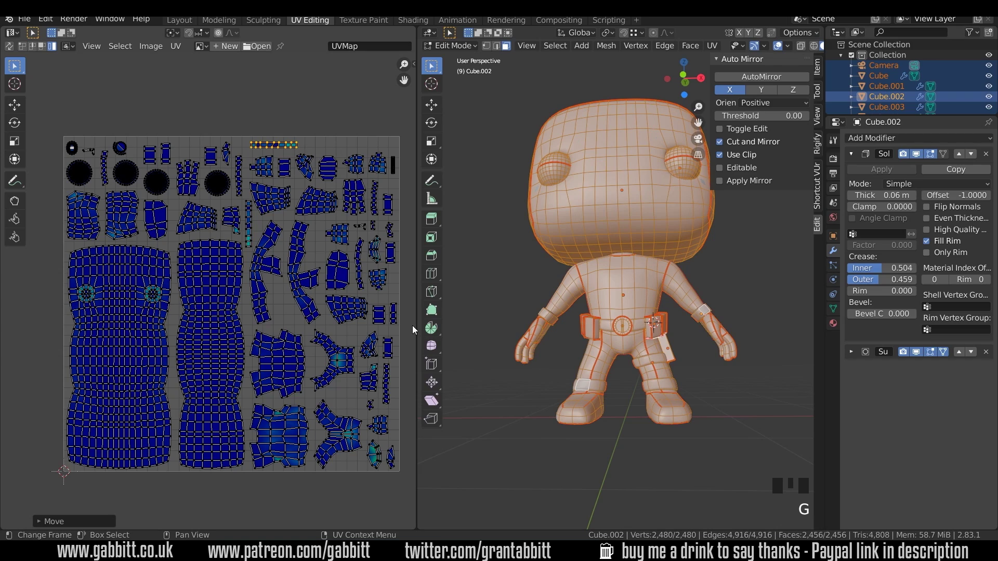